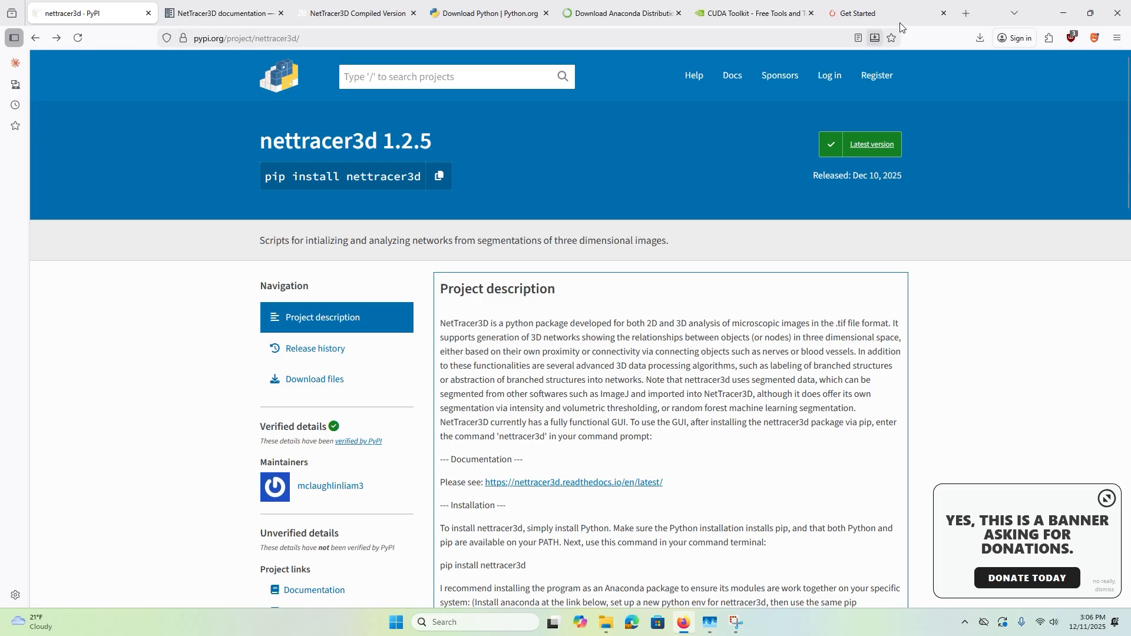
# Step: Search the web for "python nettracer3d" in a new tab, open its PyPI project page, and return to the original PyPI tab
pyautogui.click(966, 15)
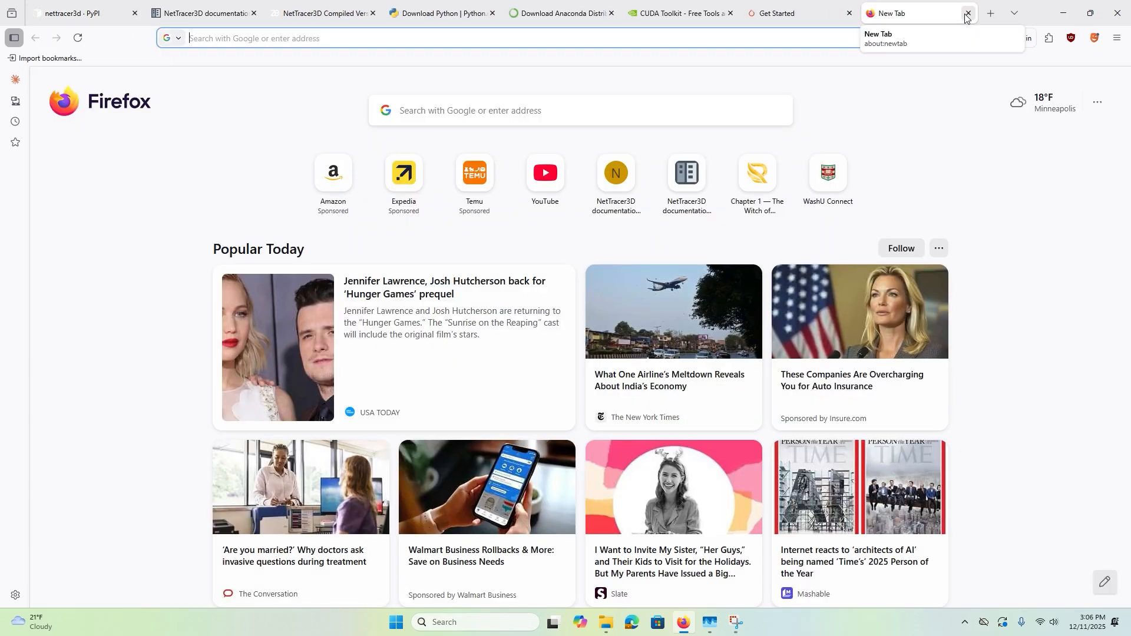
pyautogui.write('python nett')
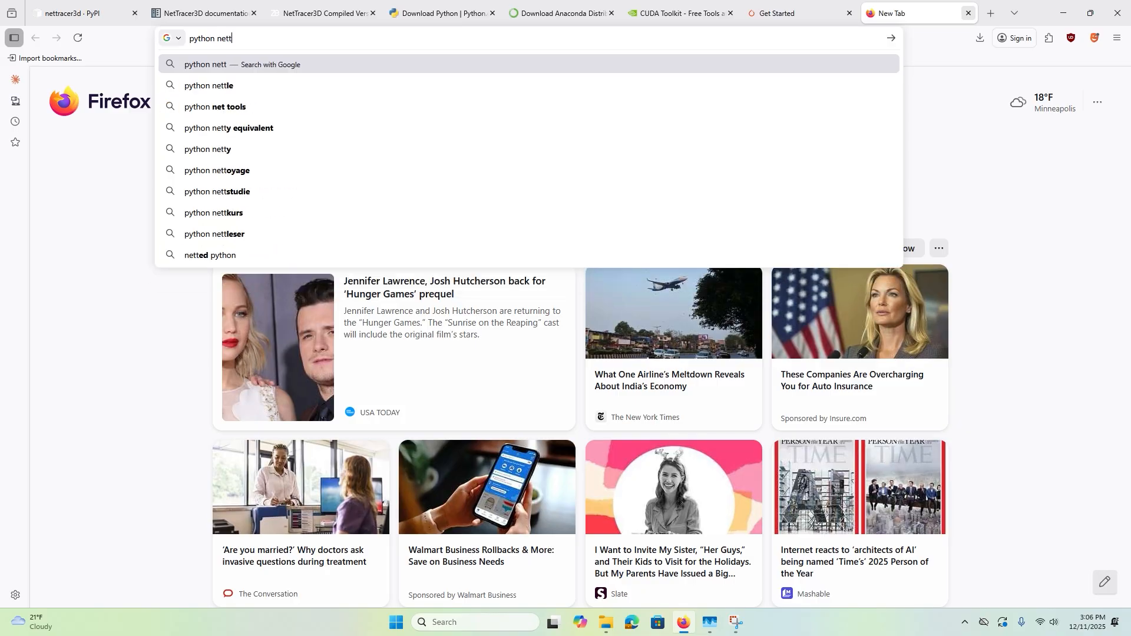
pyautogui.write('racer3d')
pyautogui.press('Return')
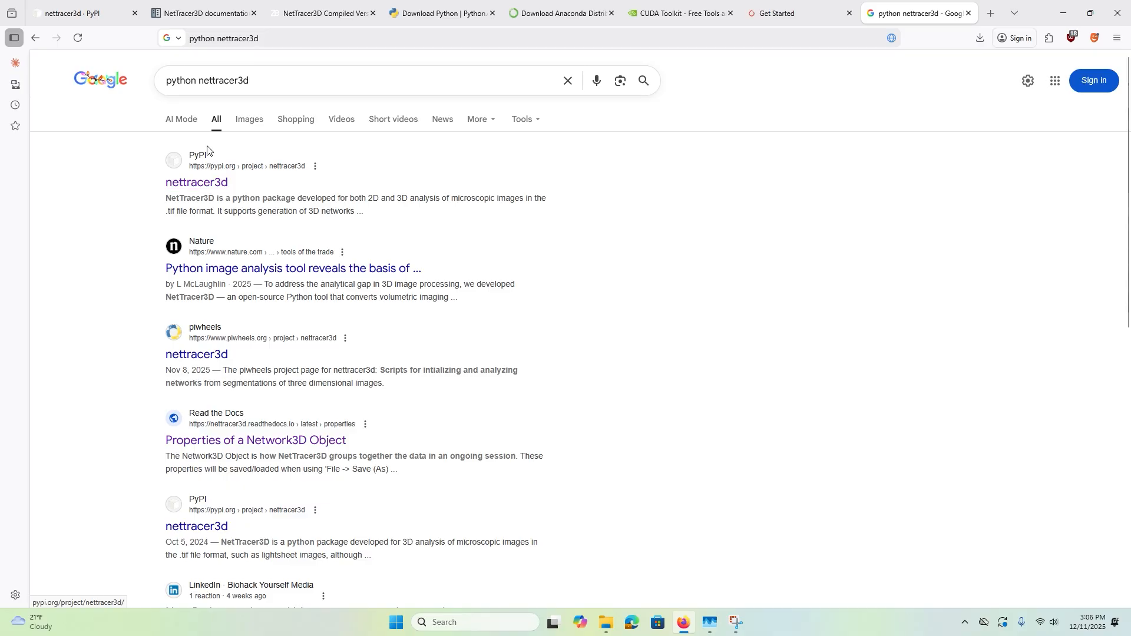
pyautogui.click(204, 183)
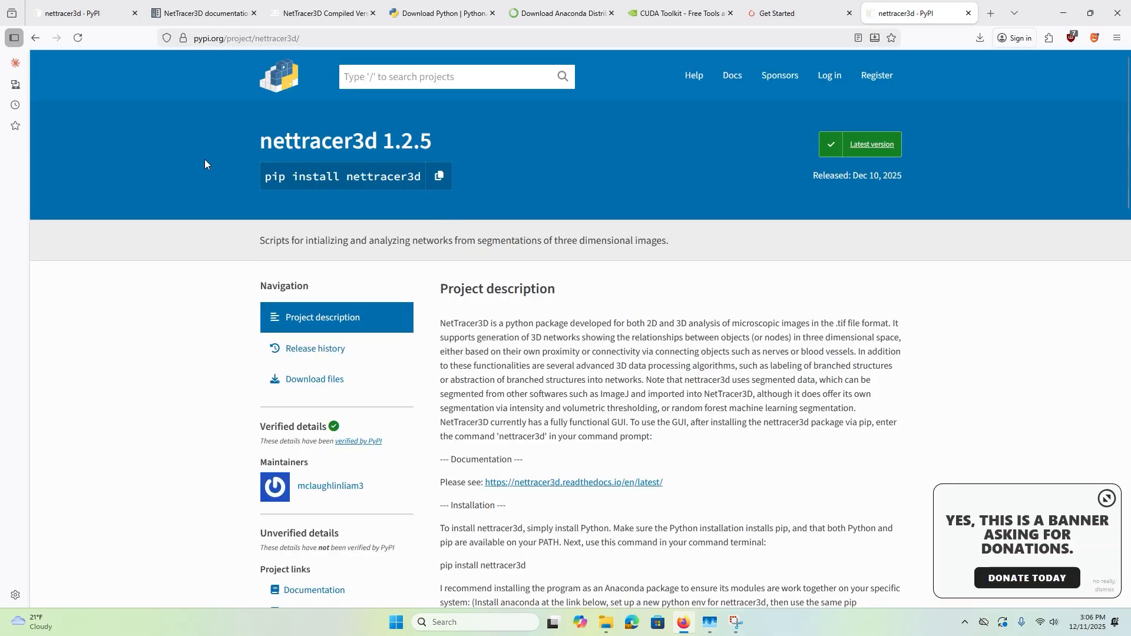
pyautogui.moveTo(204, 159); pyautogui.dragTo(628, 137)
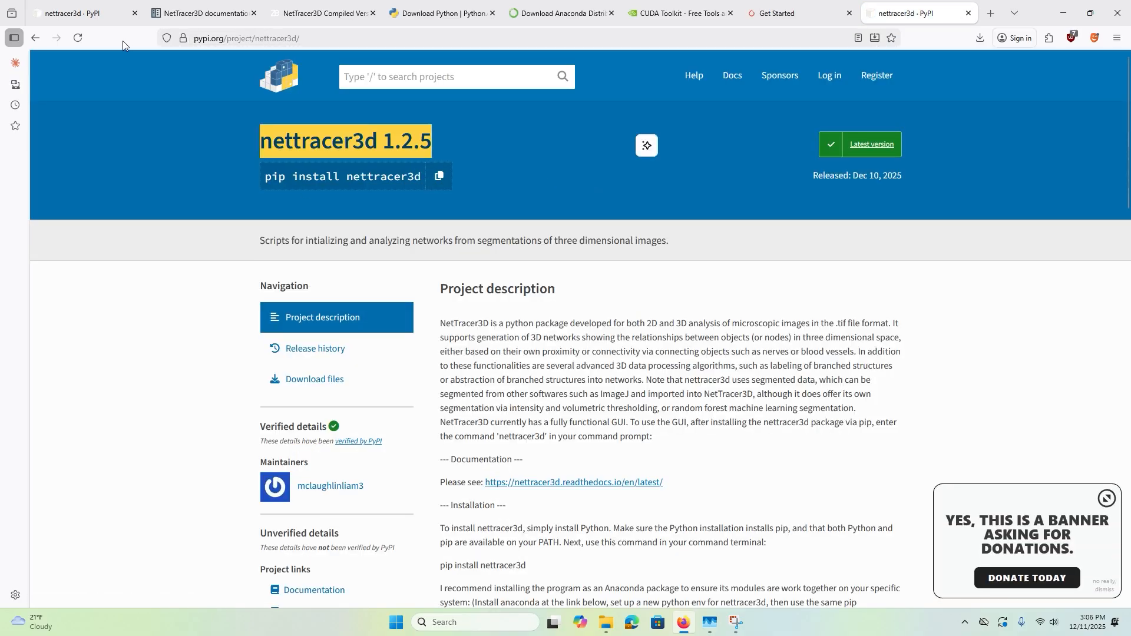
pyautogui.click(84, 13)
pyautogui.scroll(-3, 487, 334)
pyautogui.scroll(3, 487, 333)
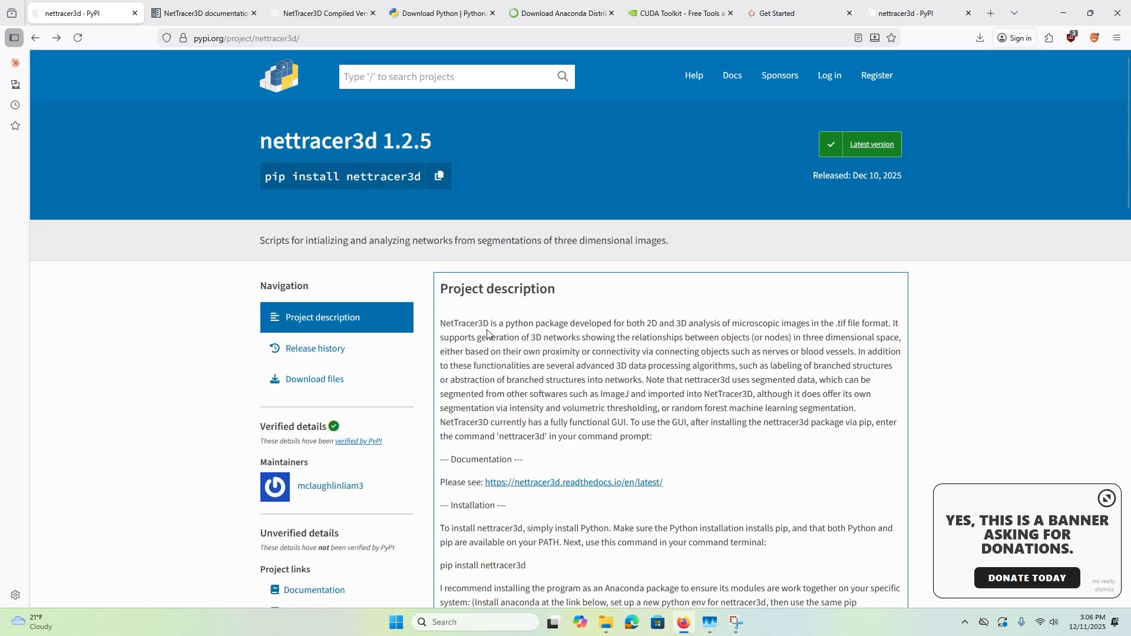
# Step: Look through the NetTracer3D documentation home page and its Installation guide
pyautogui.click(208, 13)
pyautogui.scroll(-20, 457, 156)
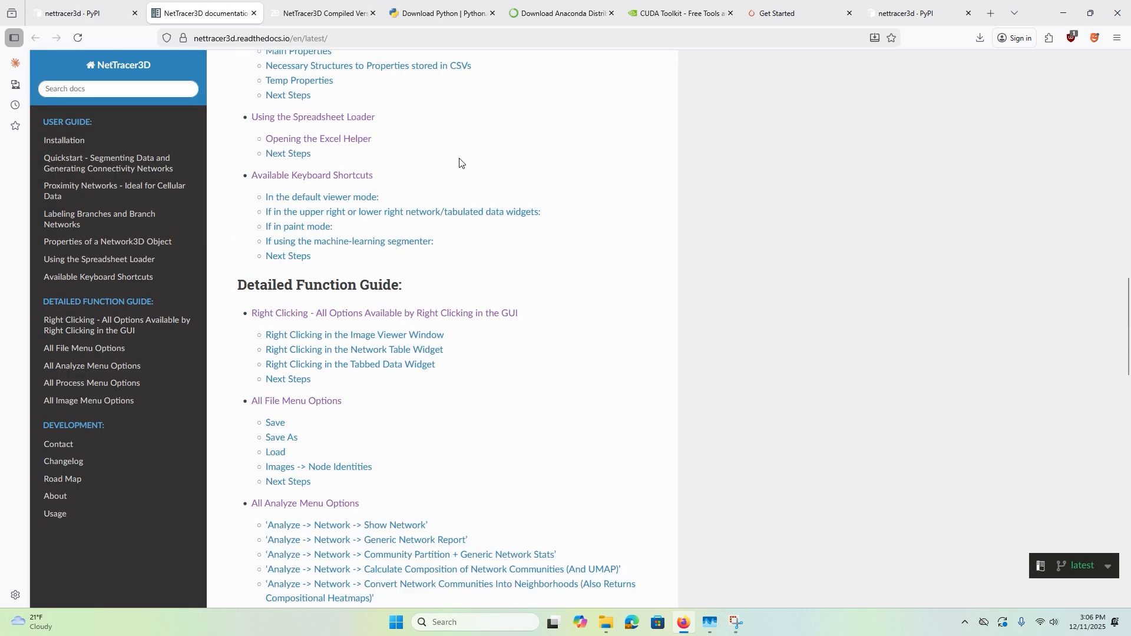
pyautogui.scroll(20, 459, 163)
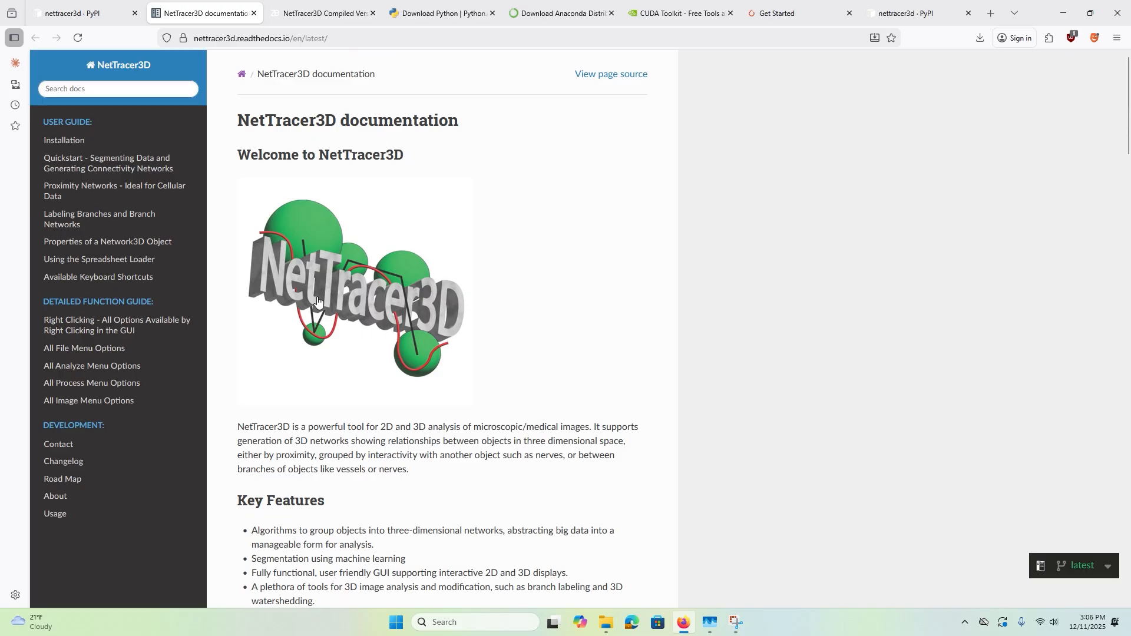
pyautogui.click(88, 142)
pyautogui.scroll(-5, 489, 153)
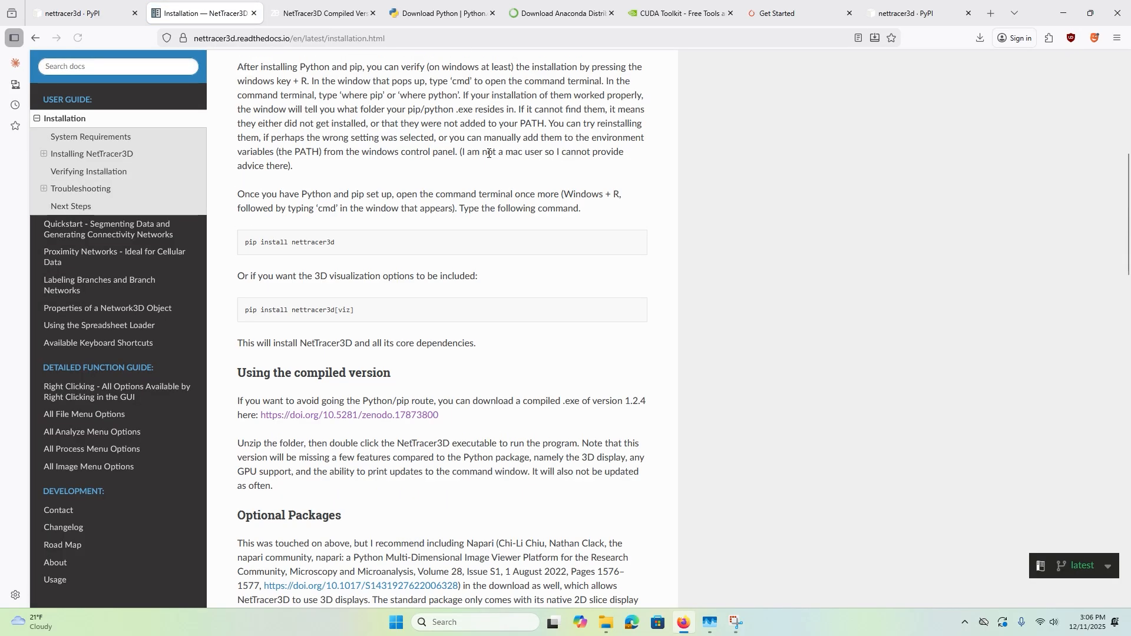
pyautogui.scroll(-10, 488, 154)
pyautogui.scroll(15, 428, 180)
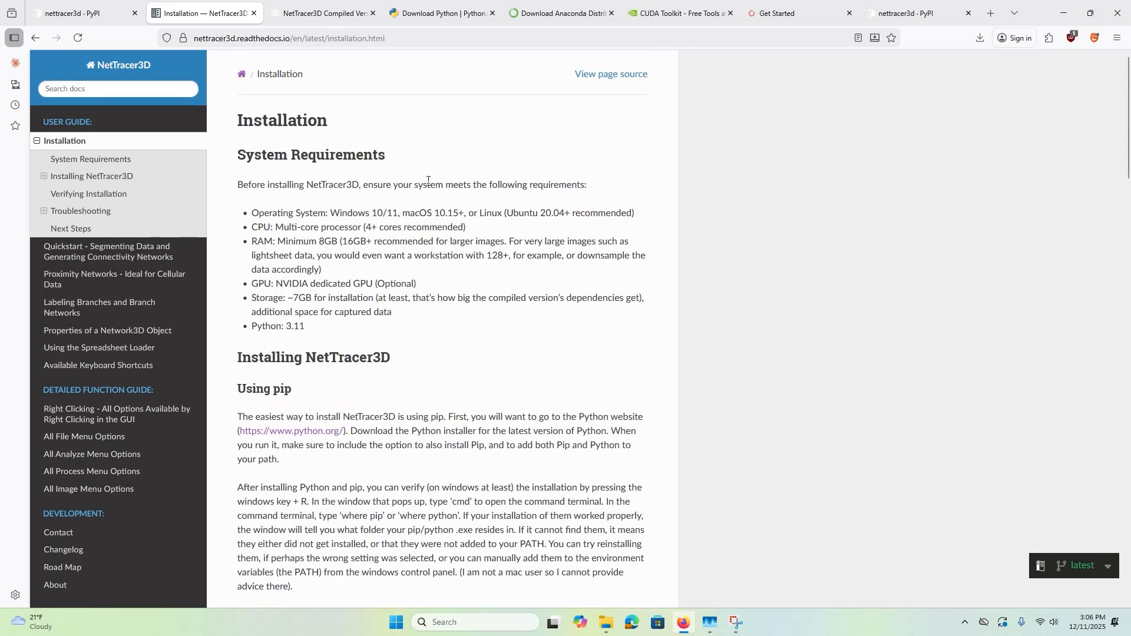
# Step: Browse the documentation's Quickstart, All File Menu Options and All Analyze Menu Options pages
pyautogui.click(106, 251)
pyautogui.scroll(-10, 353, 231)
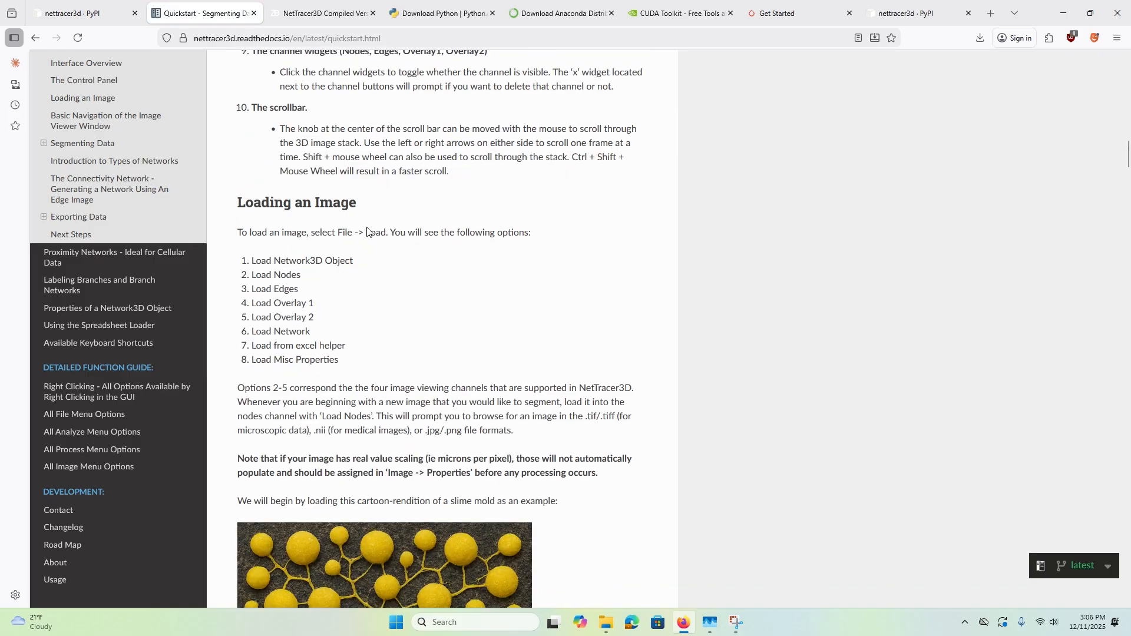
pyautogui.scroll(-4, 367, 231)
pyautogui.click(118, 394)
pyautogui.click(113, 414)
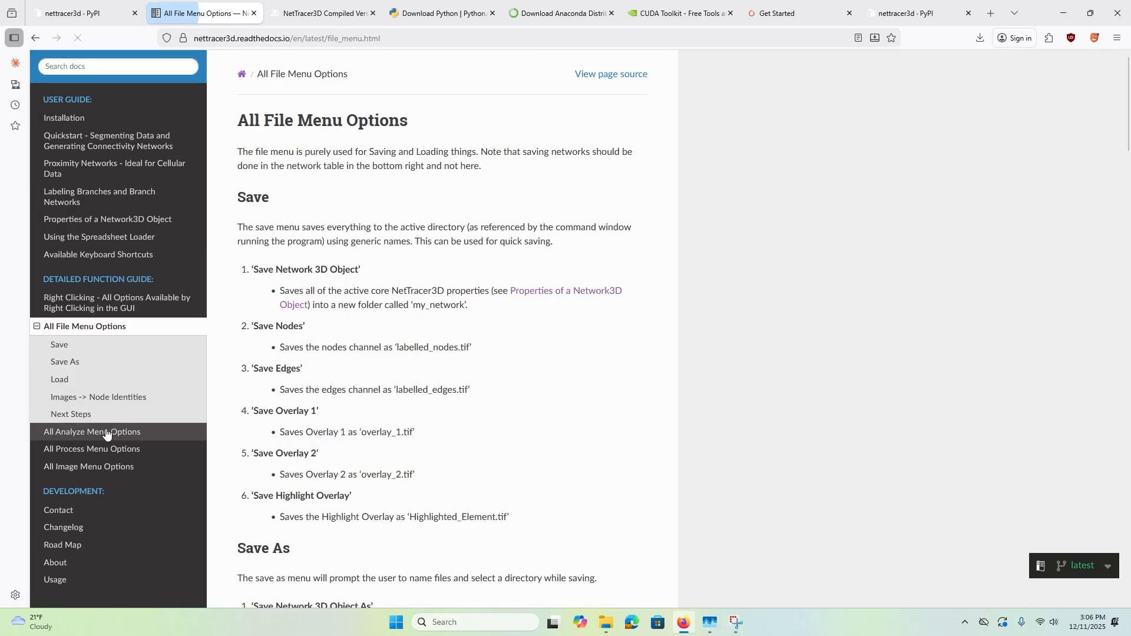
pyautogui.click(106, 433)
pyautogui.scroll(-15, 419, 265)
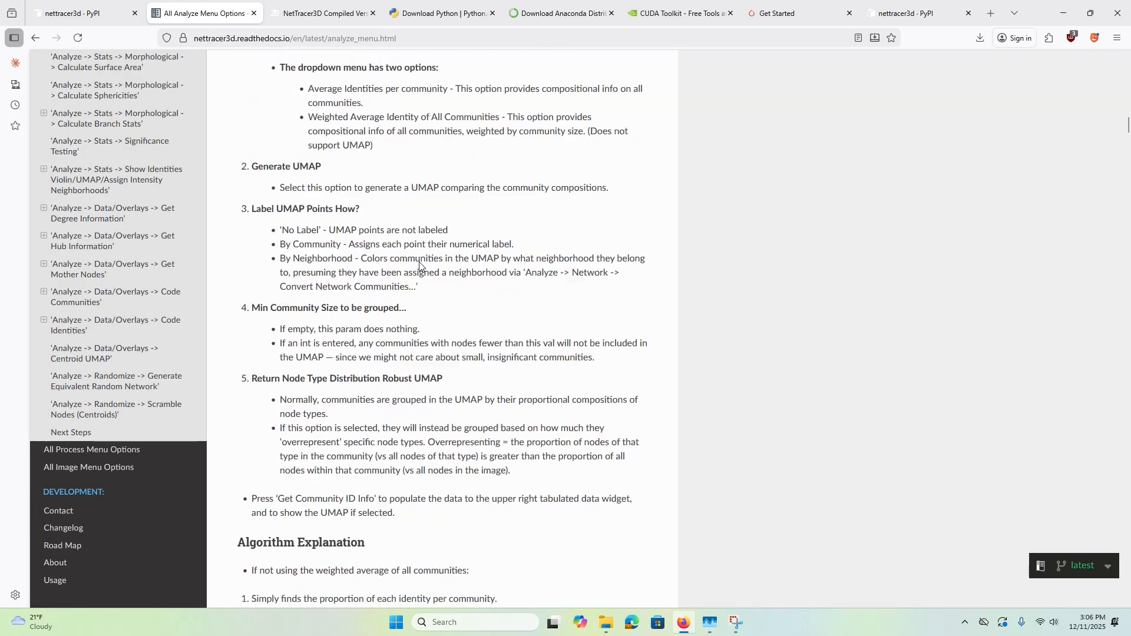
pyautogui.scroll(-20, 419, 267)
pyautogui.scroll(12, 431, 294)
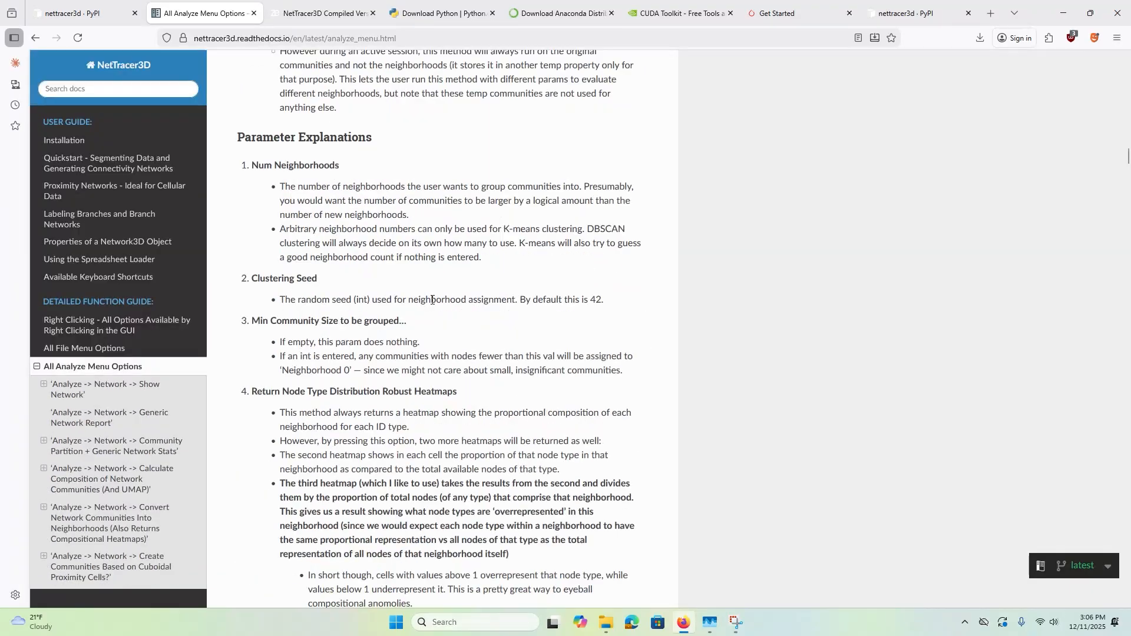
pyautogui.scroll(20, 432, 300)
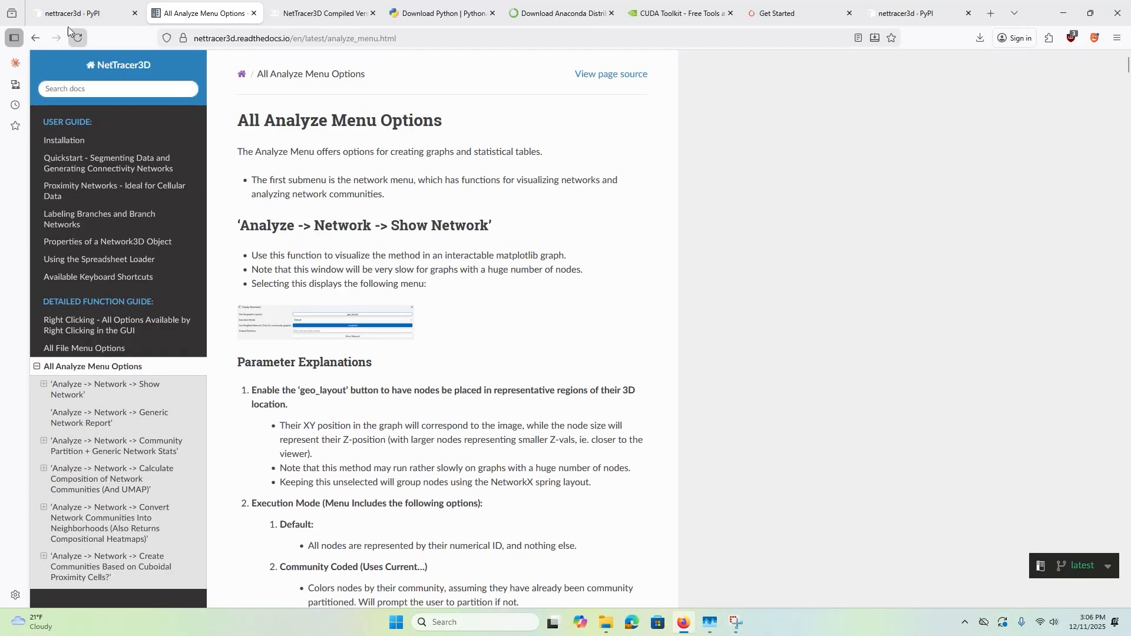
# Step: Review the installation notes on the nettracer3d PyPI page and move the Python download page's tab beside the documentation tab
pyautogui.click(73, 13)
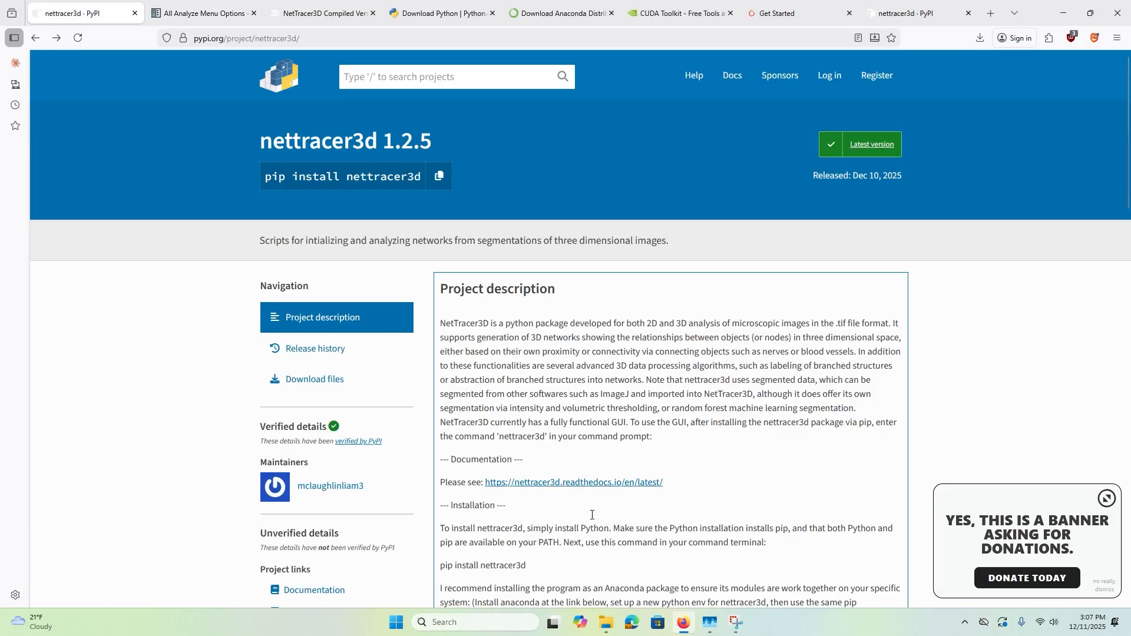
pyautogui.scroll(-2, 686, 480)
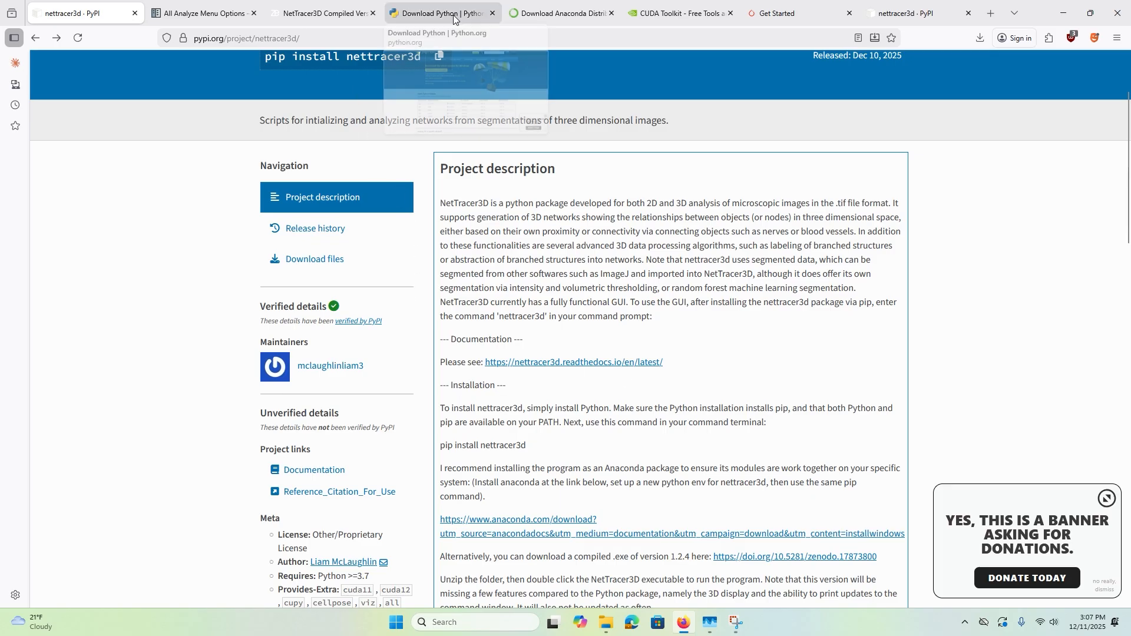
pyautogui.click(417, 14)
pyautogui.moveTo(417, 14); pyautogui.dragTo(315, 14)
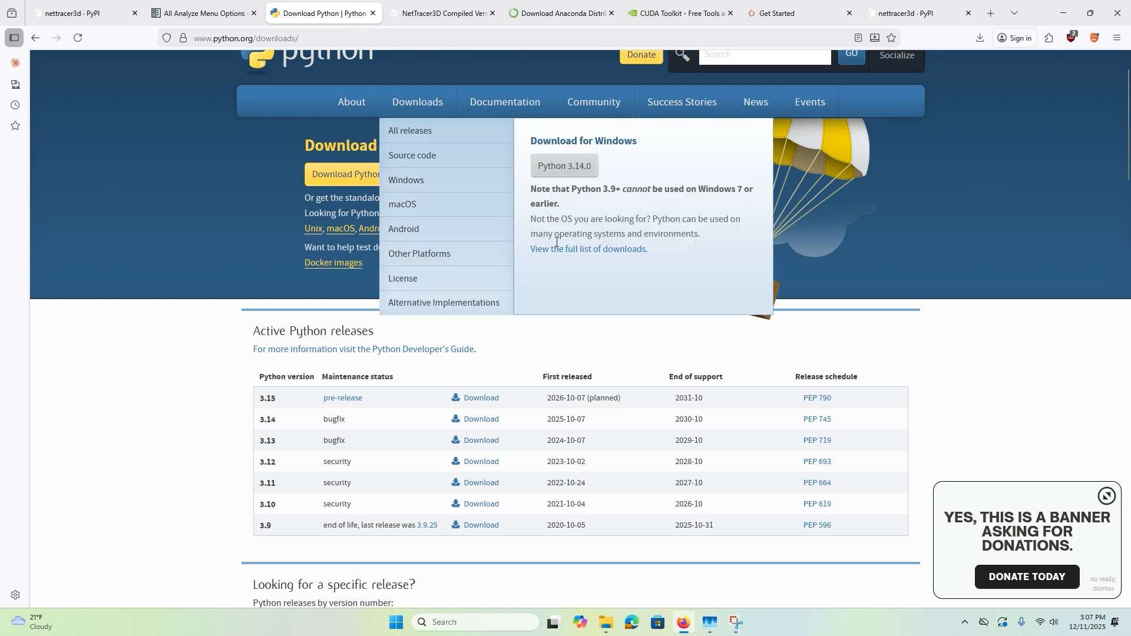
pyautogui.scroll(2, 177, 252)
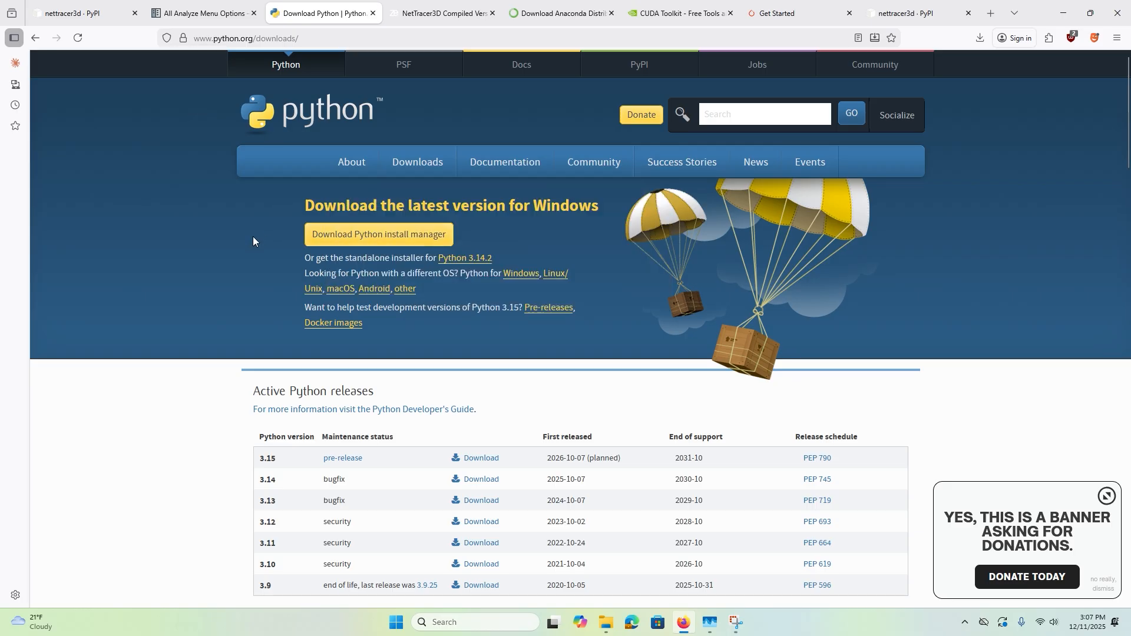
# Step: Examine the active Python releases and the available Windows download options on the Python downloads page
pyautogui.scroll(-3, 287, 236)
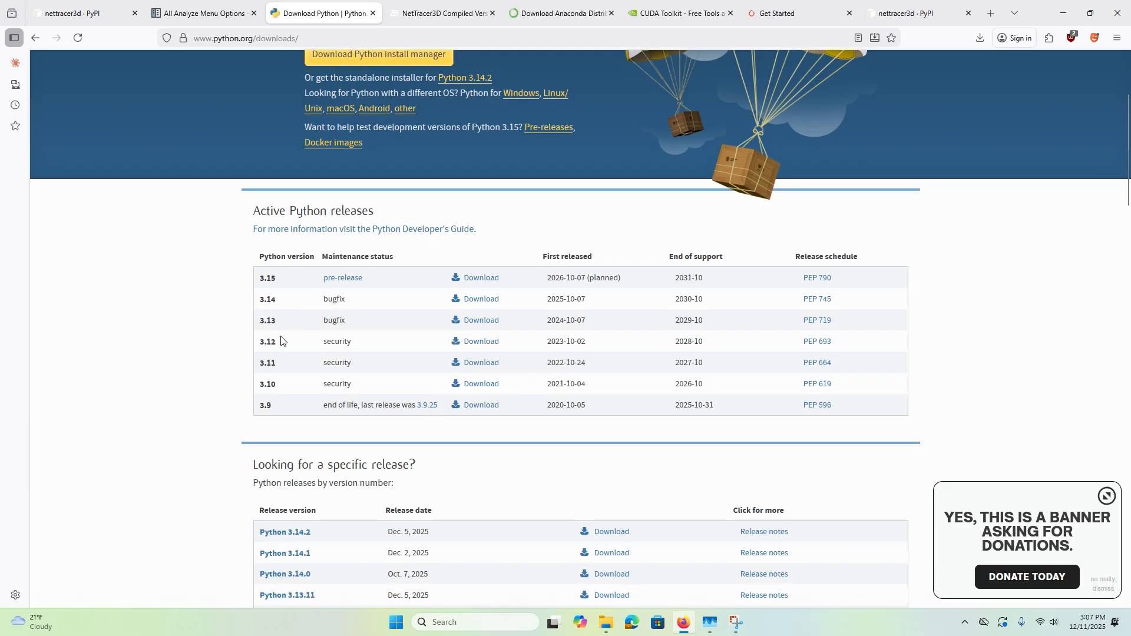
pyautogui.scroll(-1, 346, 381)
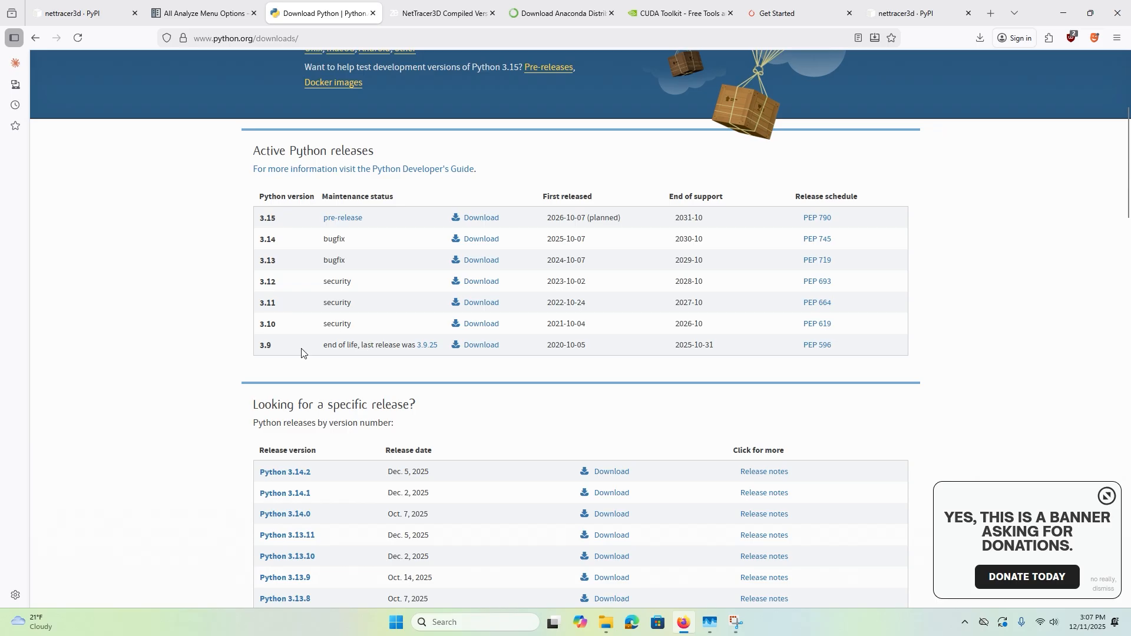
pyautogui.scroll(1, 298, 348)
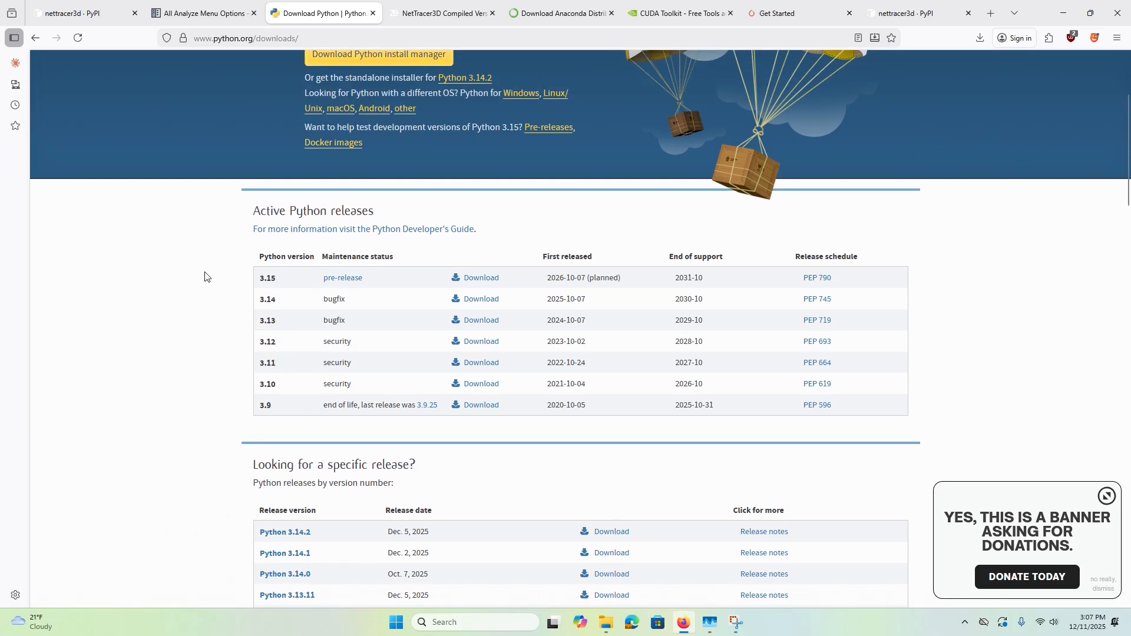
pyautogui.scroll(3, 251, 301)
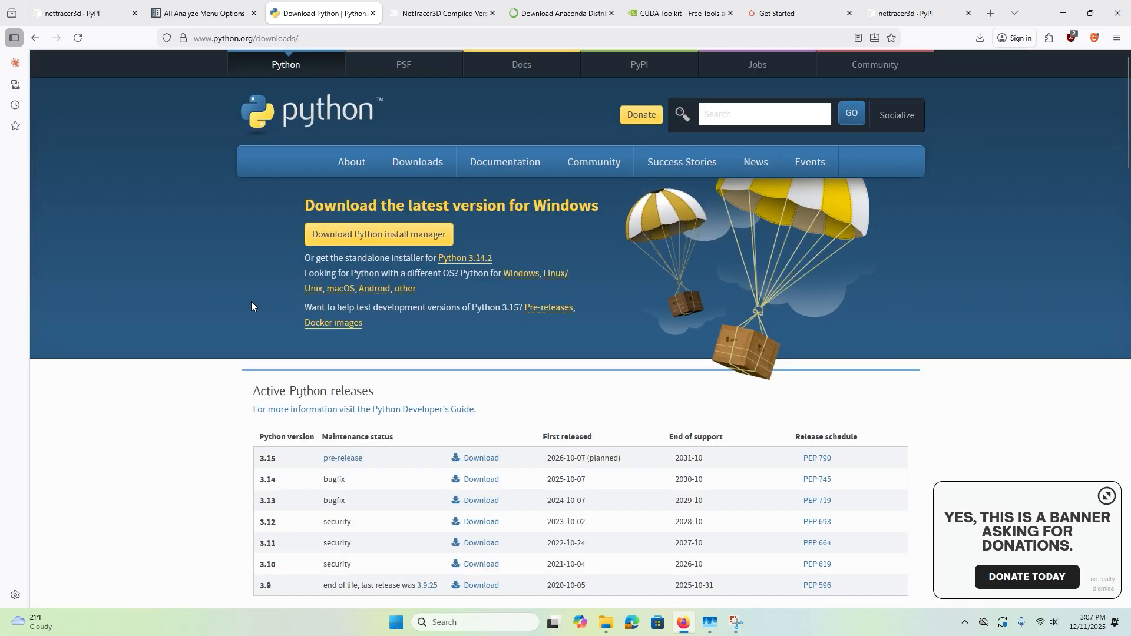
pyautogui.scroll(-4, 251, 302)
pyautogui.moveTo(302, 324); pyautogui.dragTo(251, 265)
pyautogui.click(251, 265)
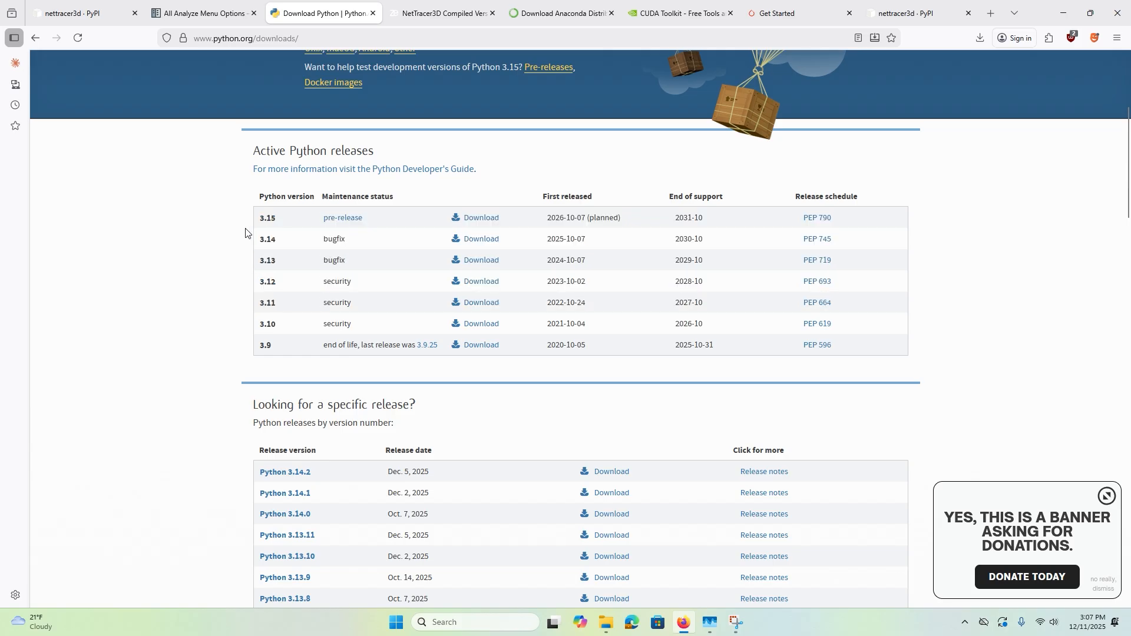
pyautogui.moveTo(282, 307); pyautogui.dragTo(192, 222)
pyautogui.click(192, 222)
pyautogui.scroll(4, 210, 341)
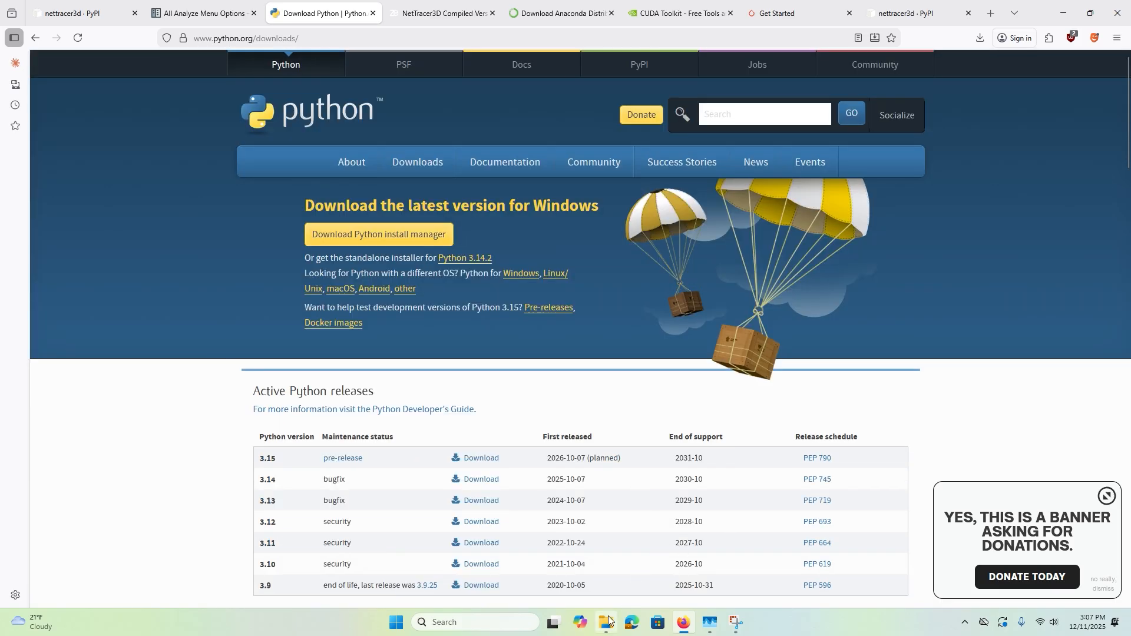
# Step: Download the 64-bit Windows installer for Python 3.14.2 from the Python Releases for Windows page
pyautogui.moveTo(607, 622)
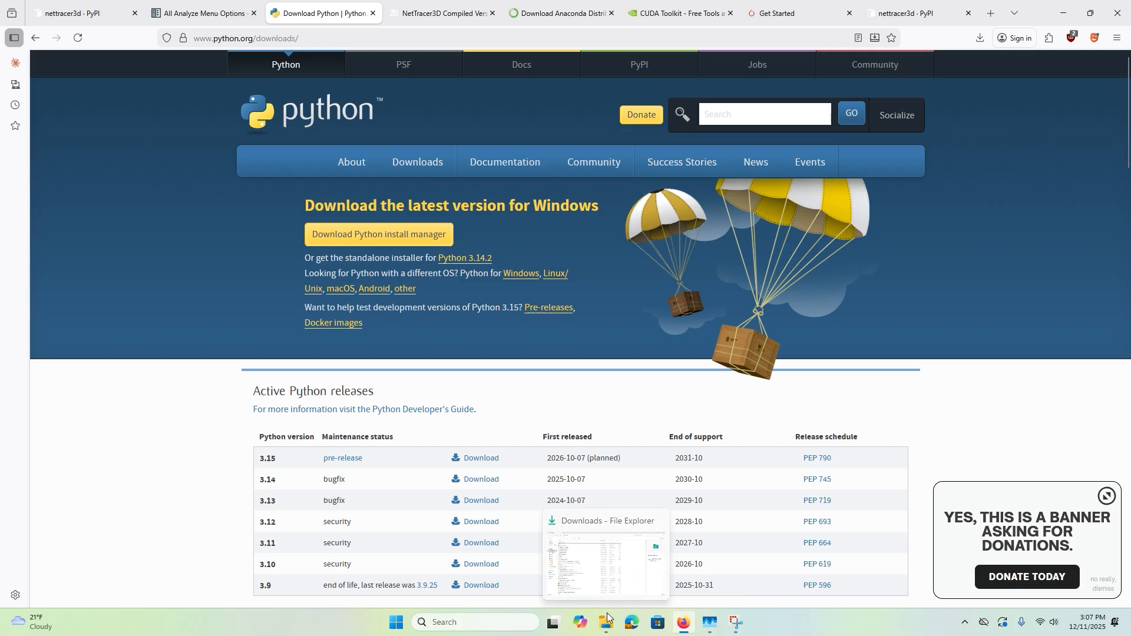
pyautogui.moveTo(634, 574)
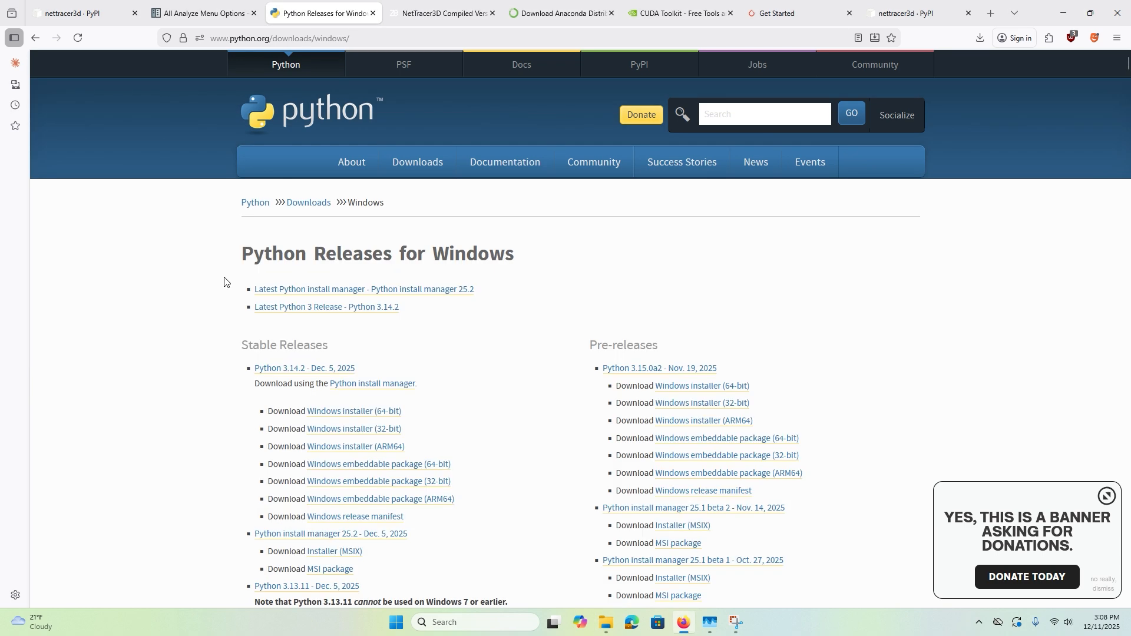
pyautogui.moveTo(222, 255); pyautogui.dragTo(570, 271)
pyautogui.click(538, 273)
pyautogui.scroll(-2, 538, 284)
pyautogui.click(354, 292)
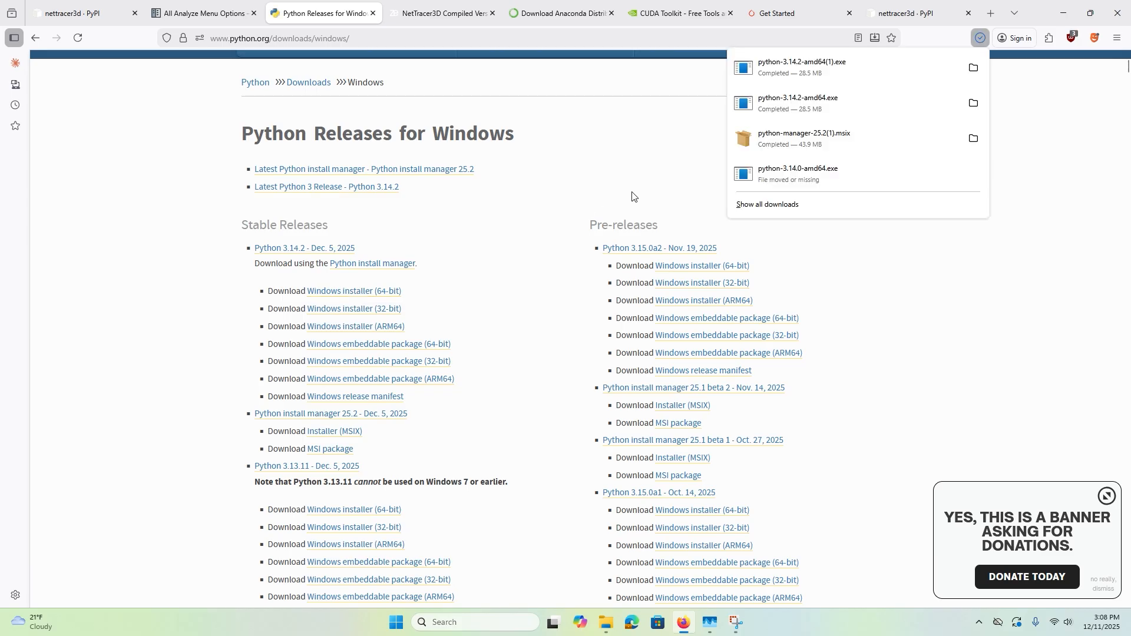
# Step: Install Python 3.14.2 (64-bit) with default settings and python.exe added to PATH, and close the setup once installation finishes
pyautogui.click(797, 354)
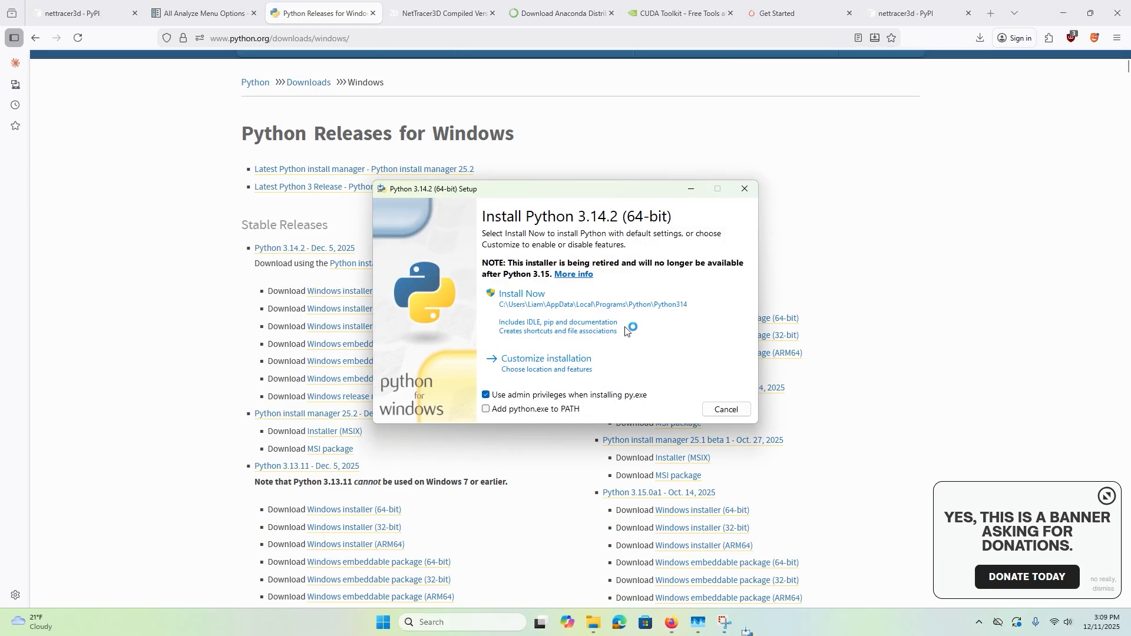
pyautogui.moveTo(533, 147); pyautogui.dragTo(512, 50)
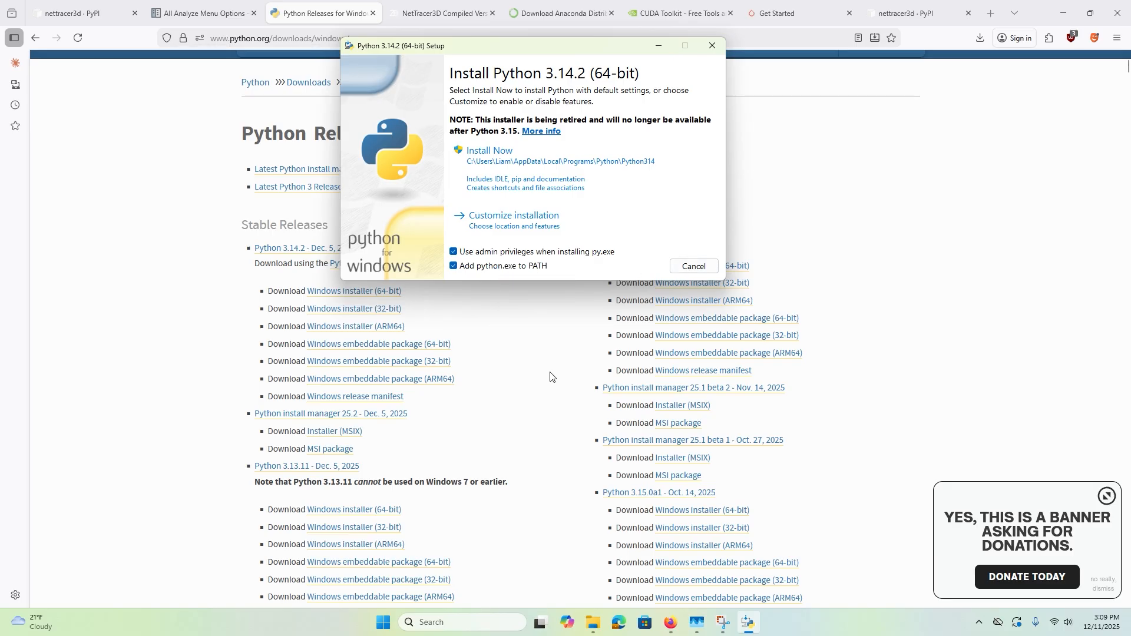
pyautogui.click(517, 148)
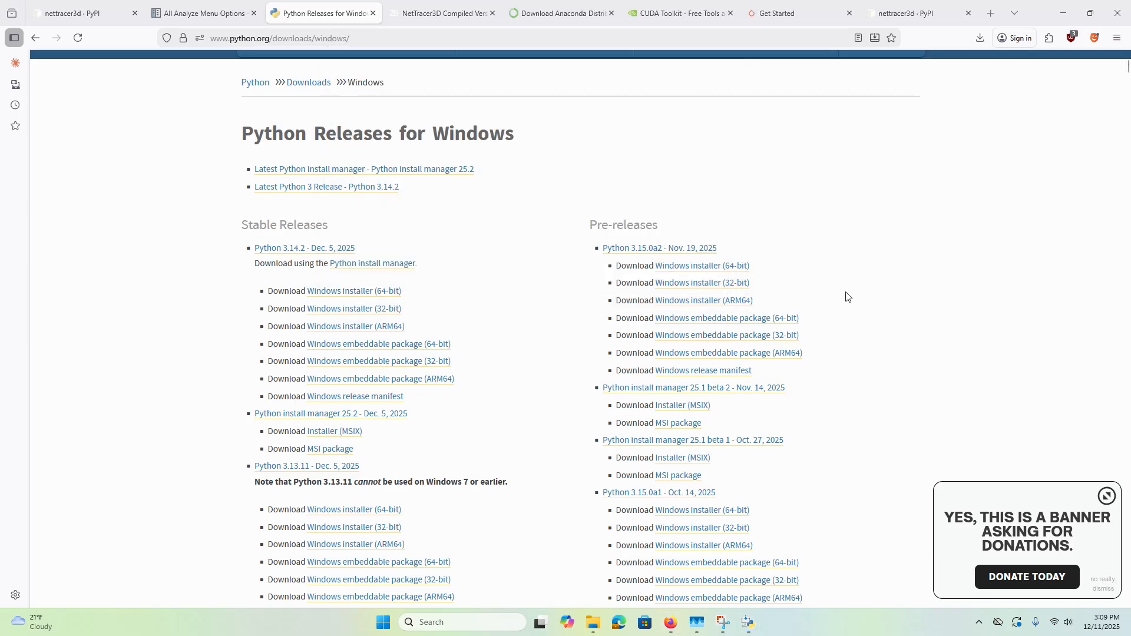
pyautogui.scroll(-5, 825, 413)
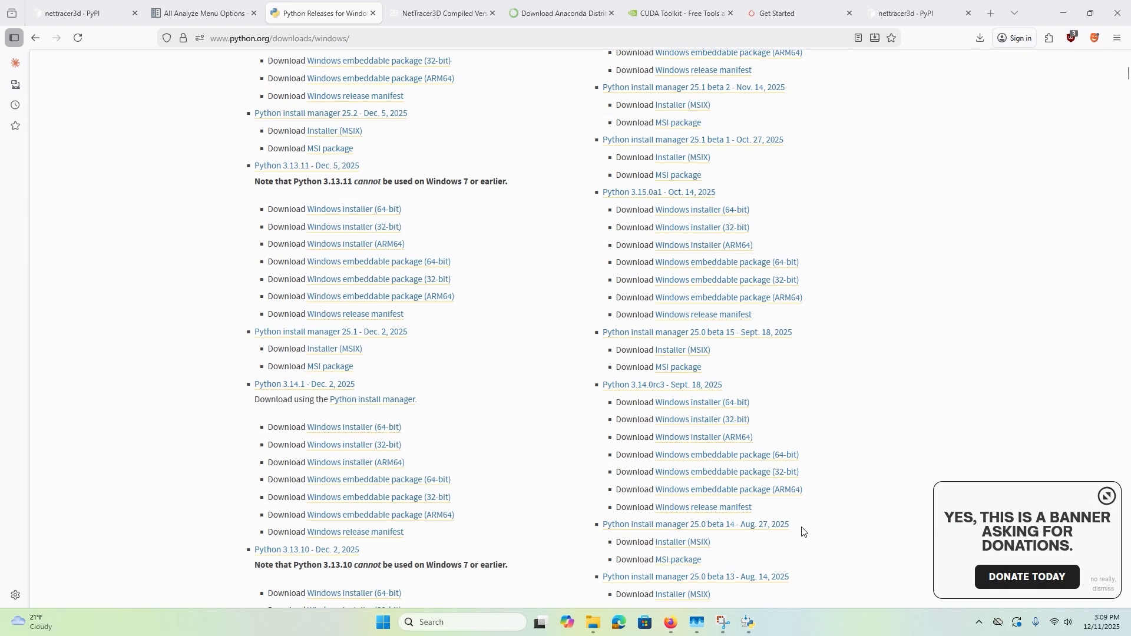
pyautogui.click(748, 622)
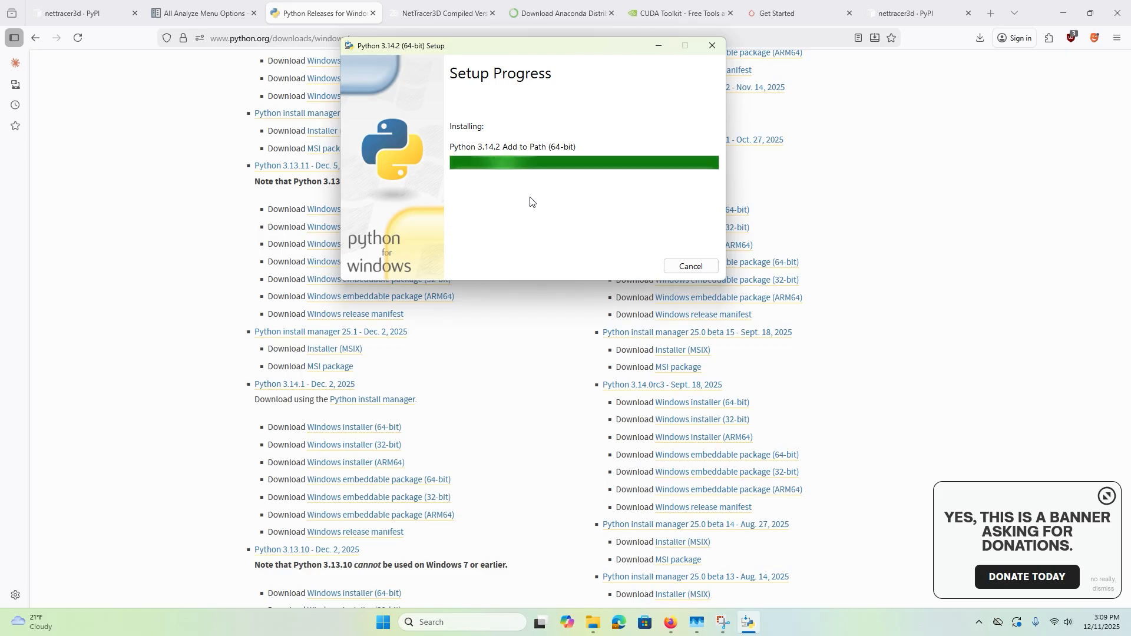
pyautogui.scroll(7, 175, 252)
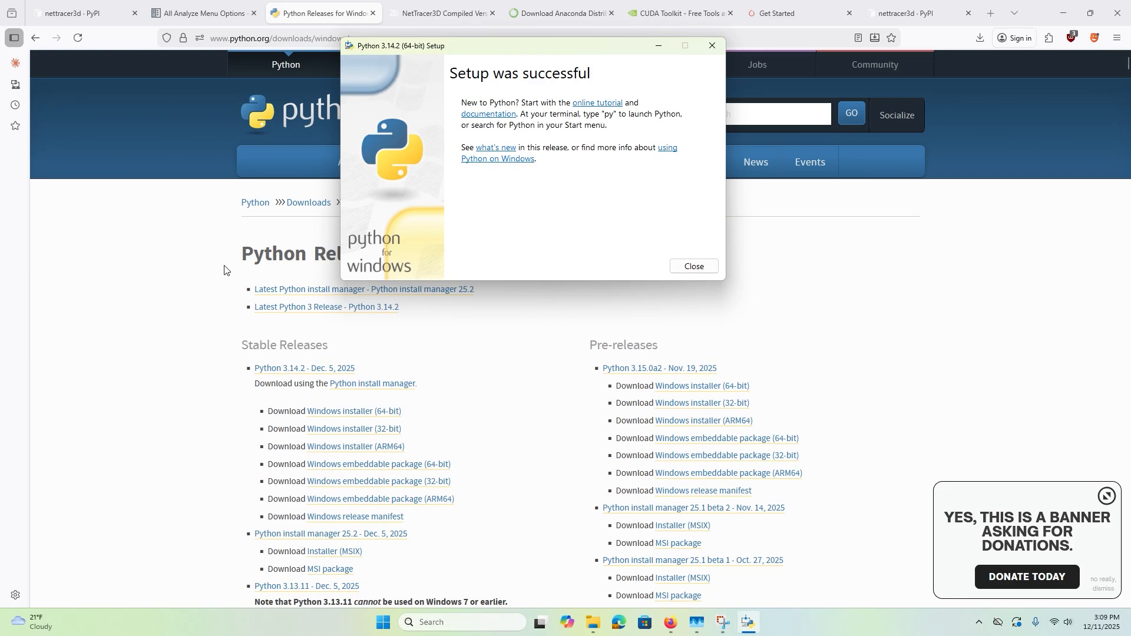
pyautogui.click(686, 270)
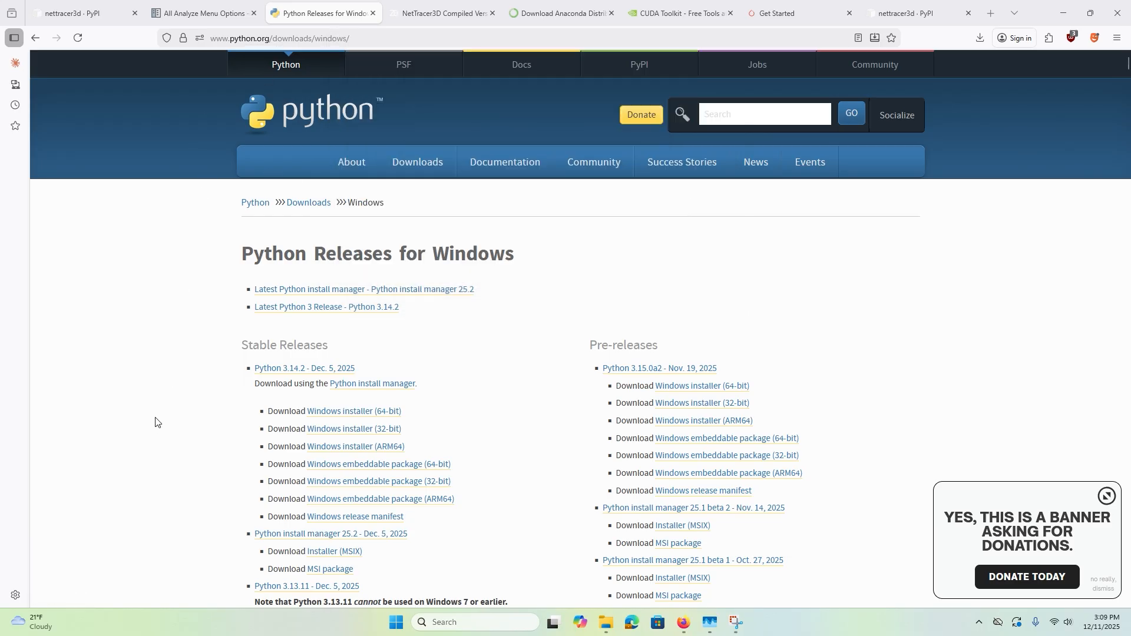
# Step: Open a Command Prompt by running cmd and reposition its window over the Python downloads page
pyautogui.click(454, 626)
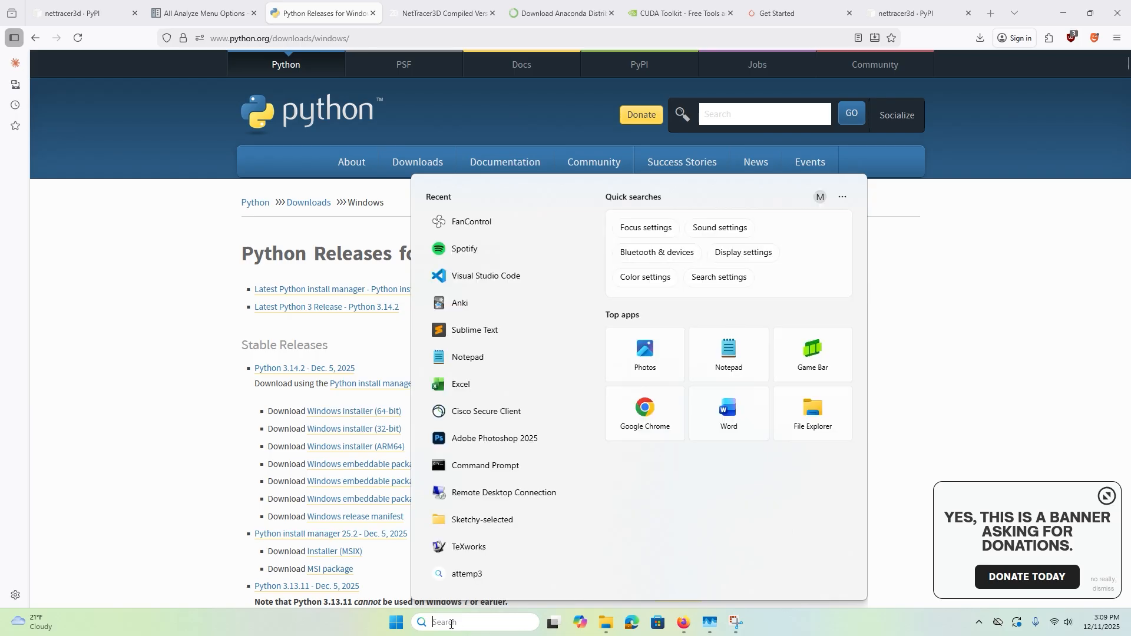
pyautogui.click(184, 501)
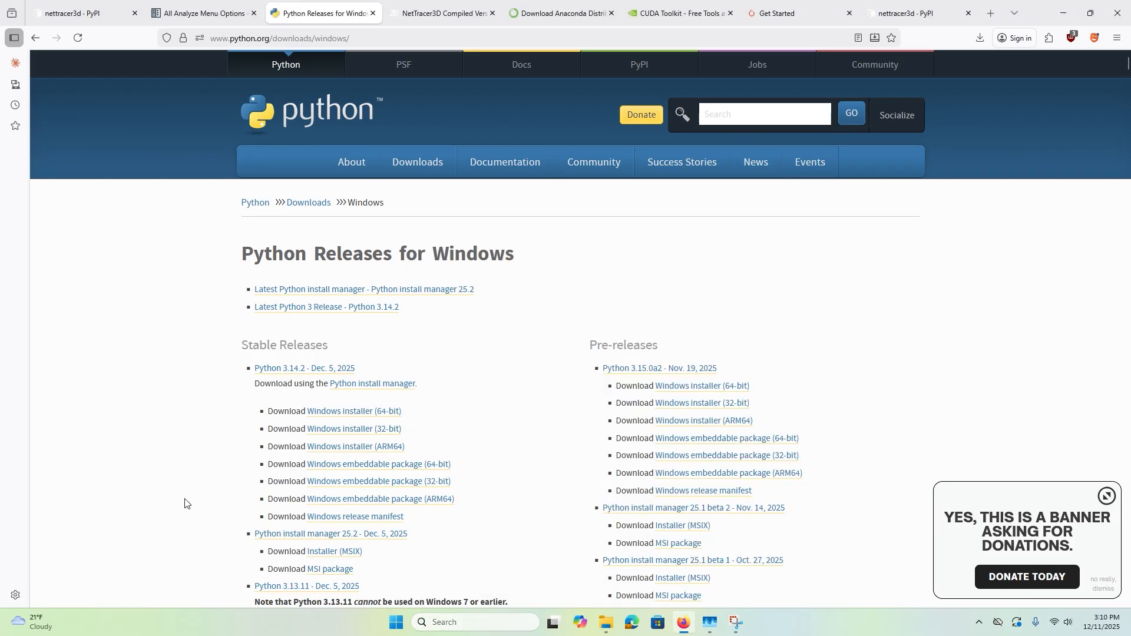
pyautogui.press('super+r')
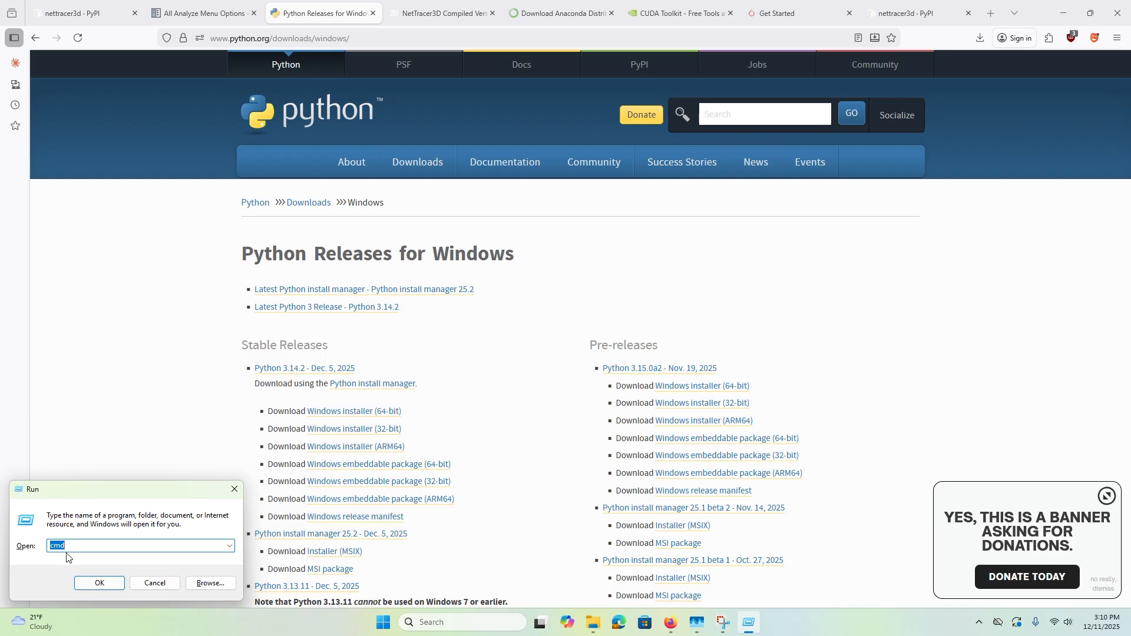
pyautogui.click(101, 587)
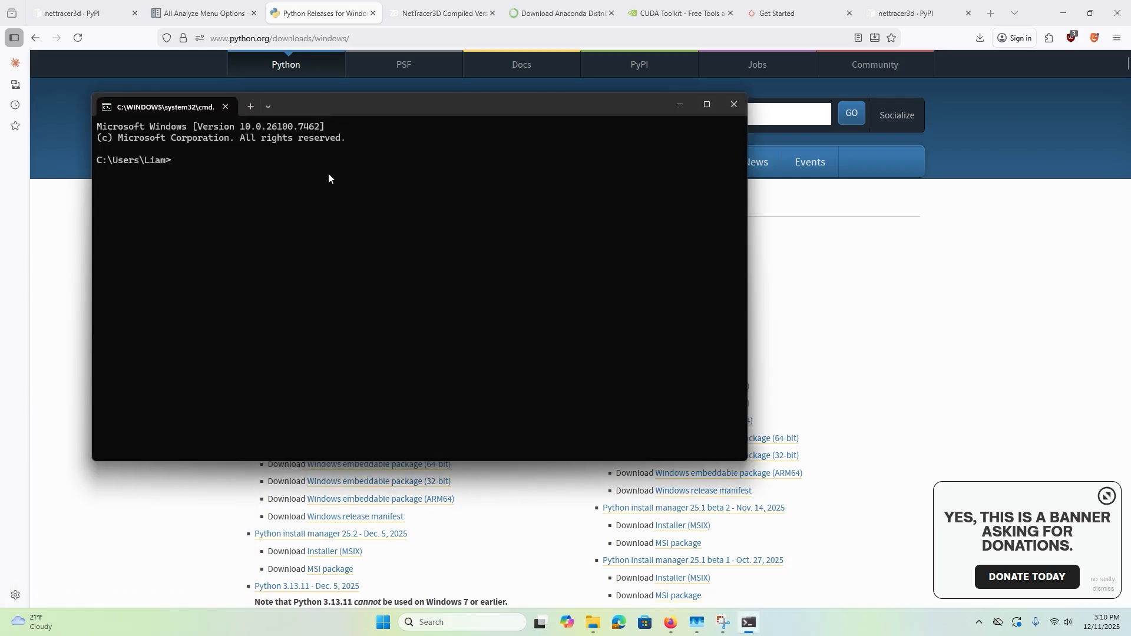
pyautogui.moveTo(309, 111); pyautogui.dragTo(465, 129)
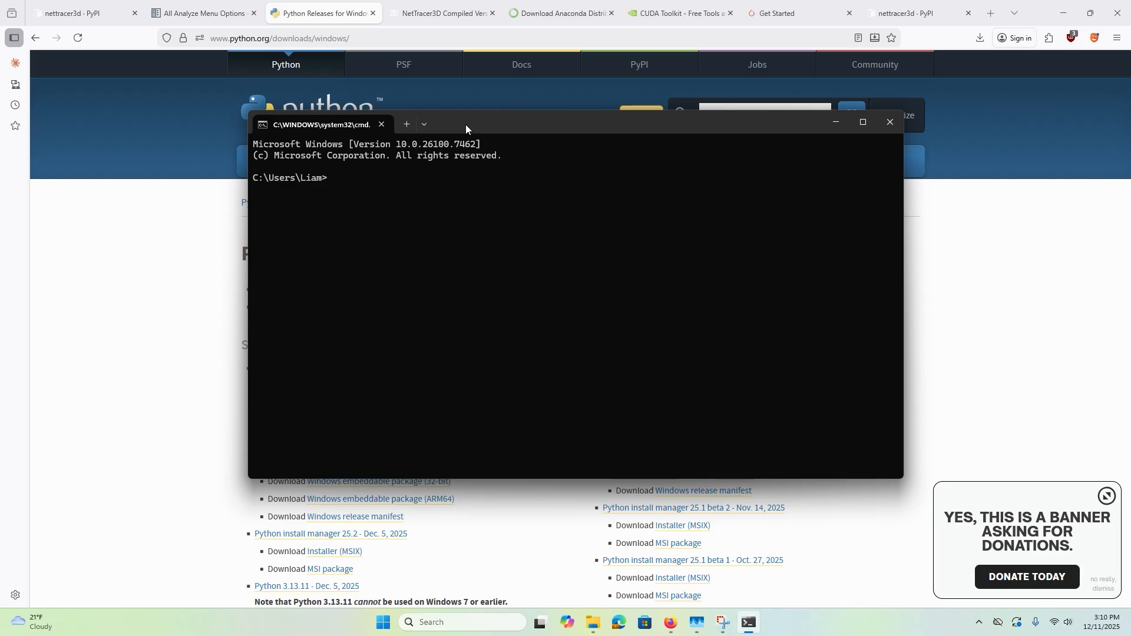
# Step: Run "where python" in the Command Prompt and inspect the listed Python installation paths
pyautogui.write('where python')
pyautogui.press('Return')
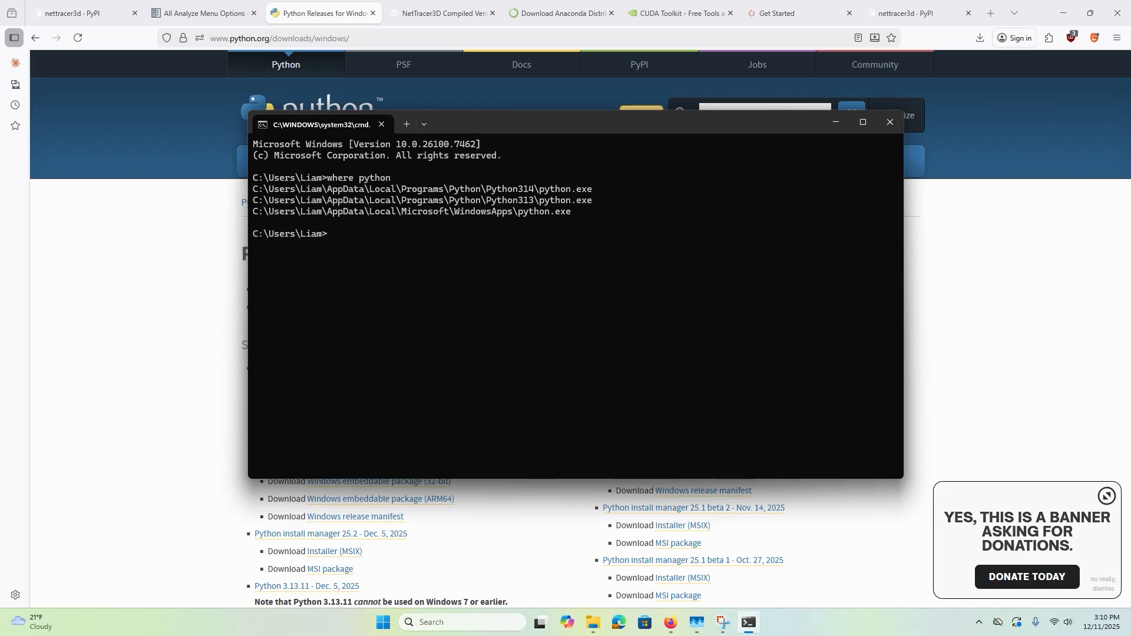
pyautogui.moveTo(623, 221); pyautogui.dragTo(149, 188)
pyautogui.click(643, 218)
pyautogui.moveTo(613, 201); pyautogui.dragTo(252, 189)
pyautogui.click(454, 200)
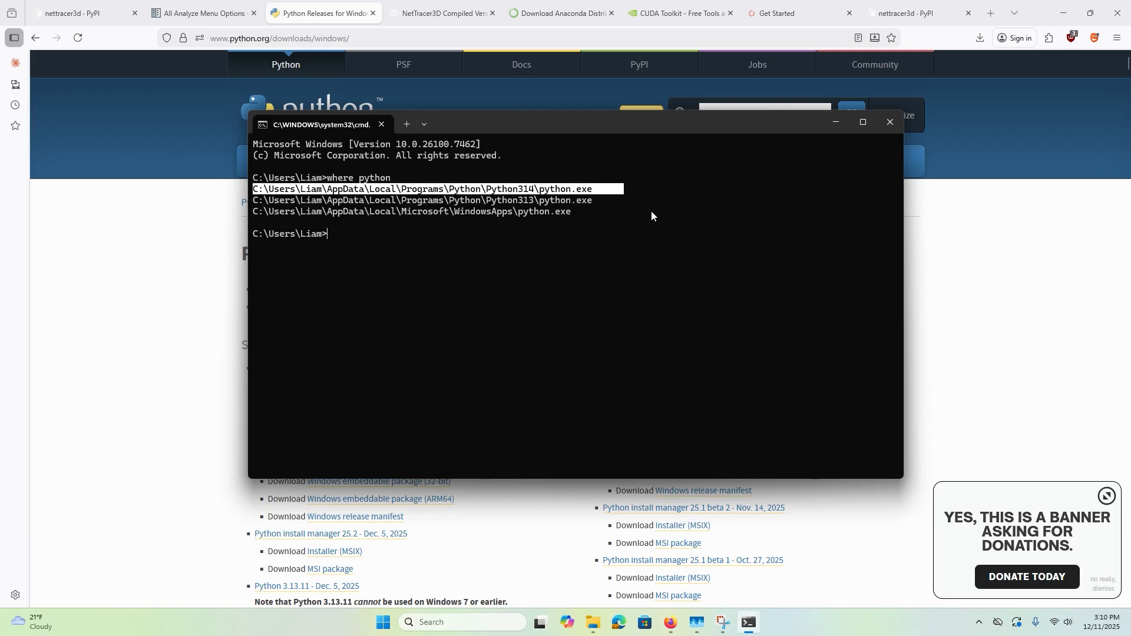
pyautogui.click(651, 212)
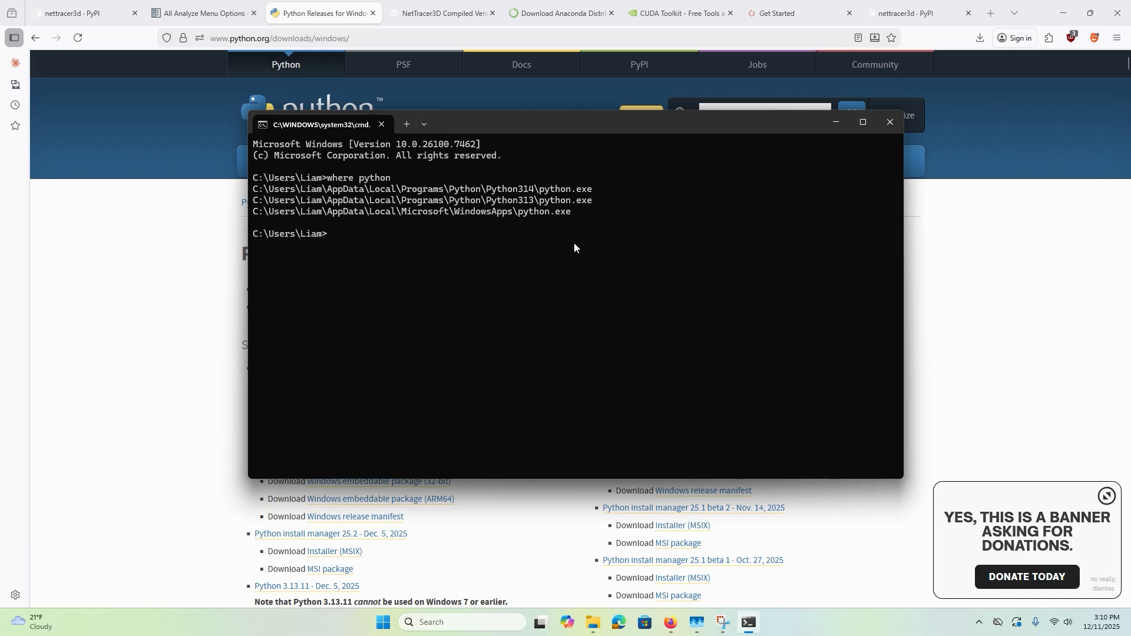
# Step: Run "where pip" in the Command Prompt and inspect the listed pip.exe paths
pyautogui.write('where pyth')
pyautogui.press('BackSpace')
pyautogui.press('BackSpace')
pyautogui.write('ip')
pyautogui.press('Return')
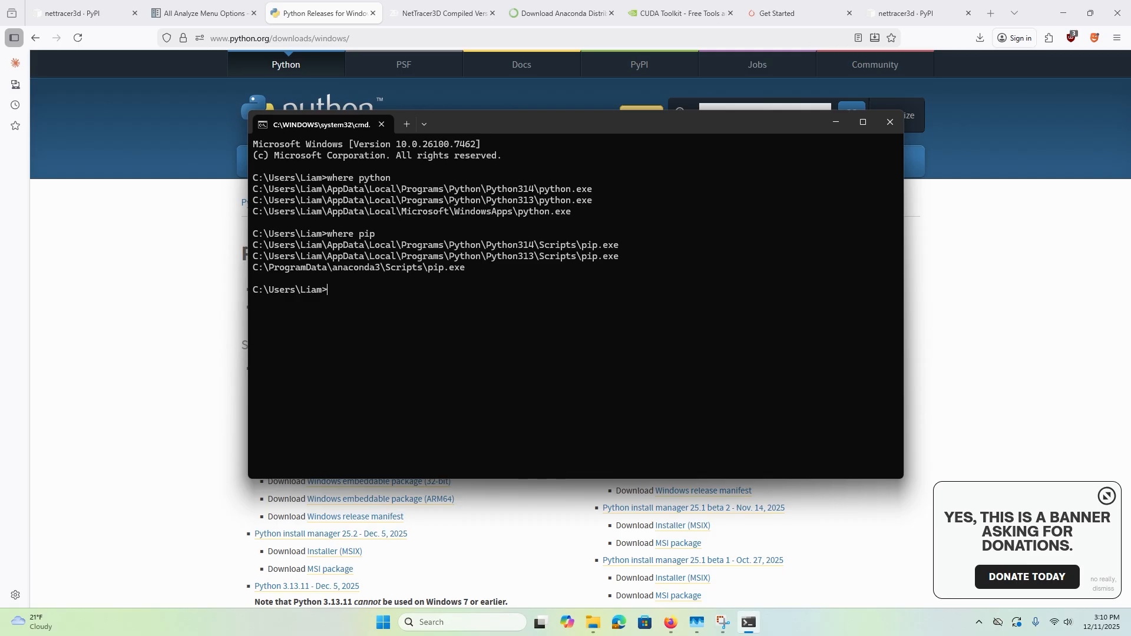
pyautogui.moveTo(641, 258); pyautogui.dragTo(35, 245)
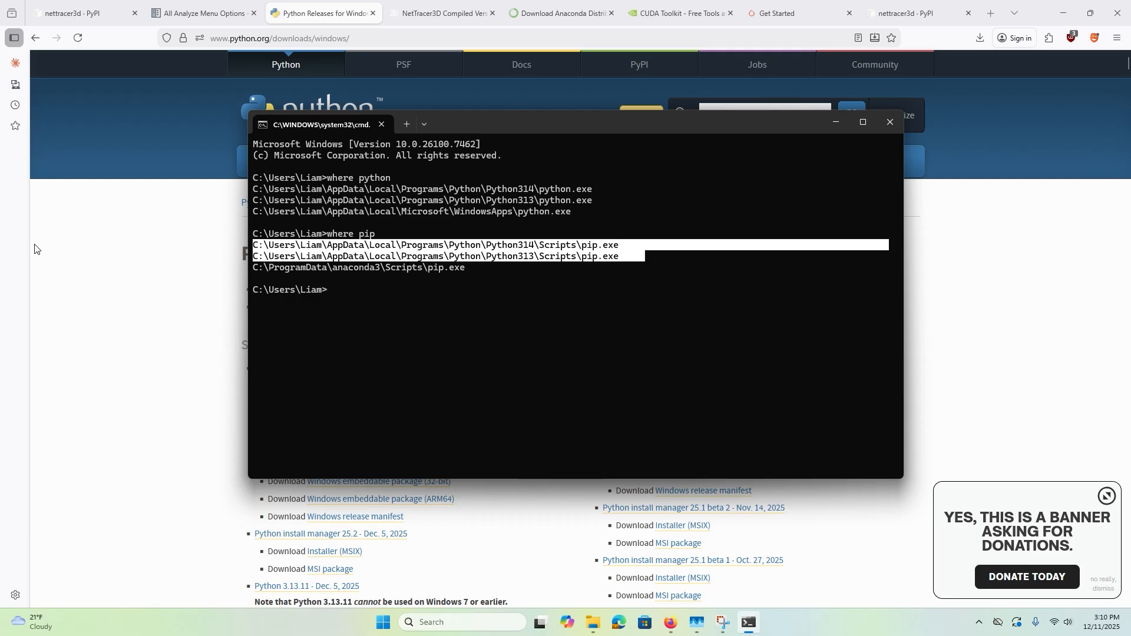
pyautogui.click(347, 276)
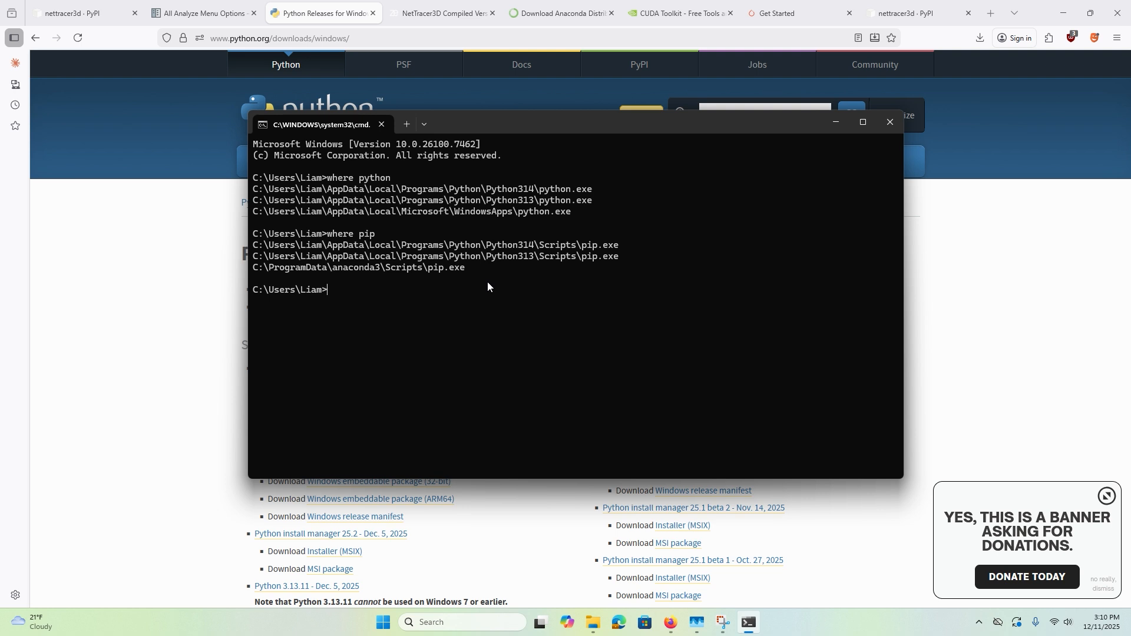
pyautogui.write('pip install nettracer3')
pyautogui.press('BackSpace')
pyautogui.press('BackSpace')
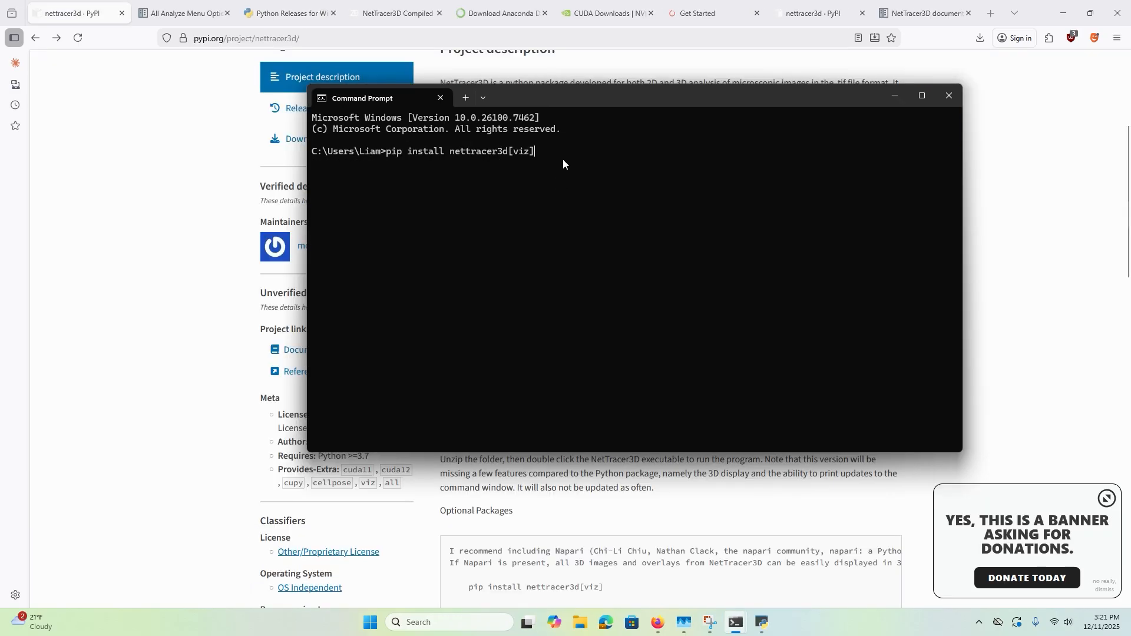
# Step: Examine the parts of the "pip install nettracer3d[viz]" command entered in the Command Prompt window beside the PyPI page
pyautogui.moveTo(539, 95); pyautogui.dragTo(560, 131)
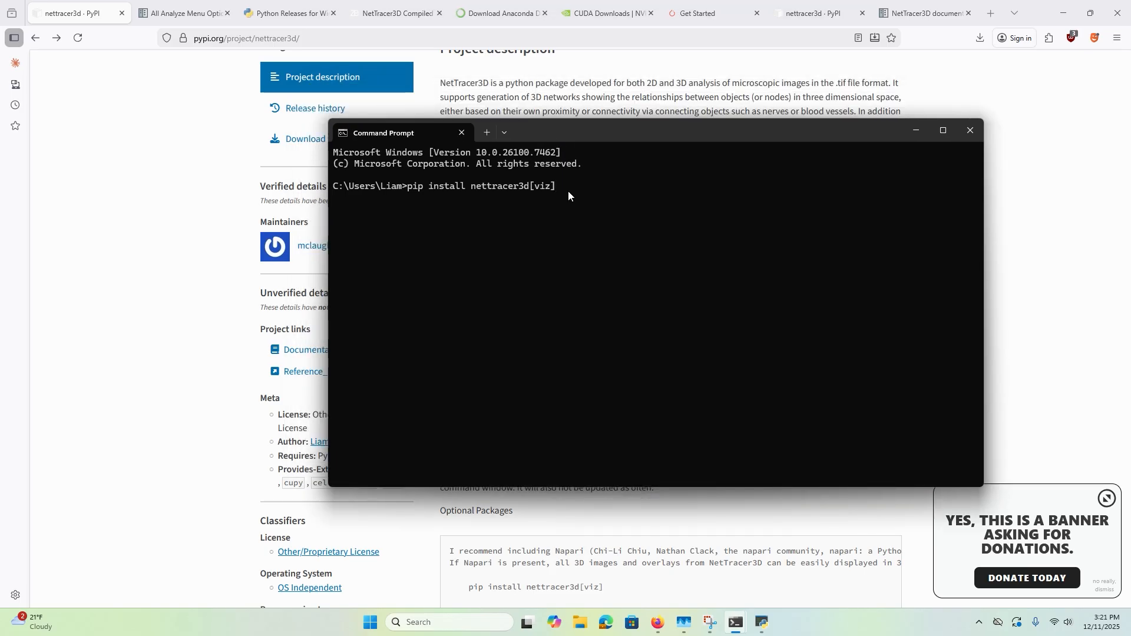
pyautogui.moveTo(580, 189); pyautogui.dragTo(336, 190)
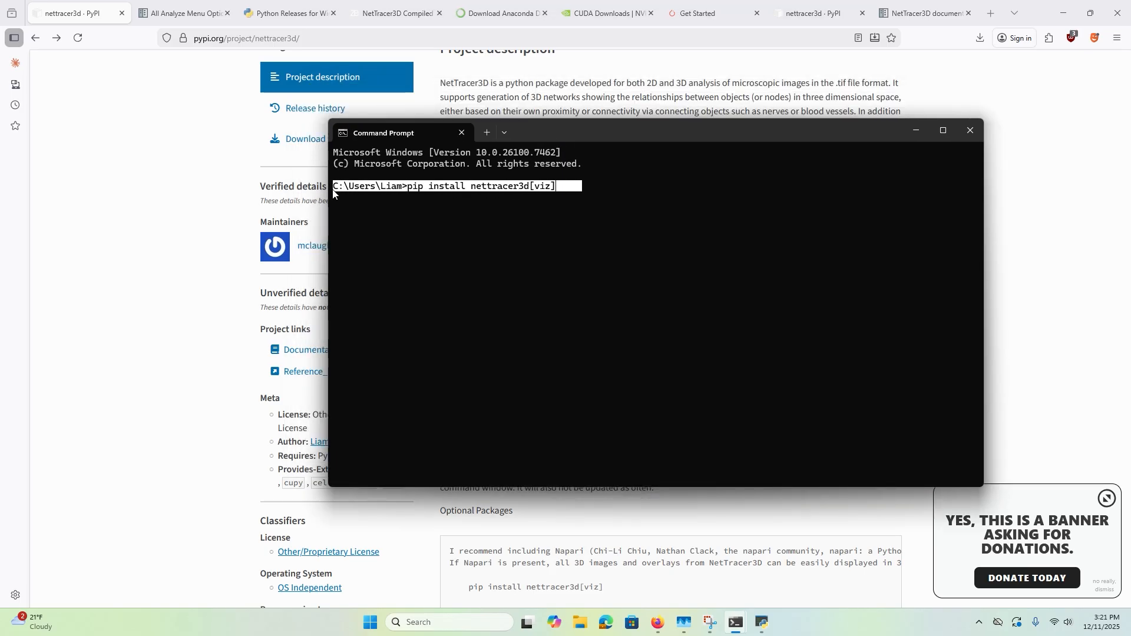
pyautogui.click(512, 182)
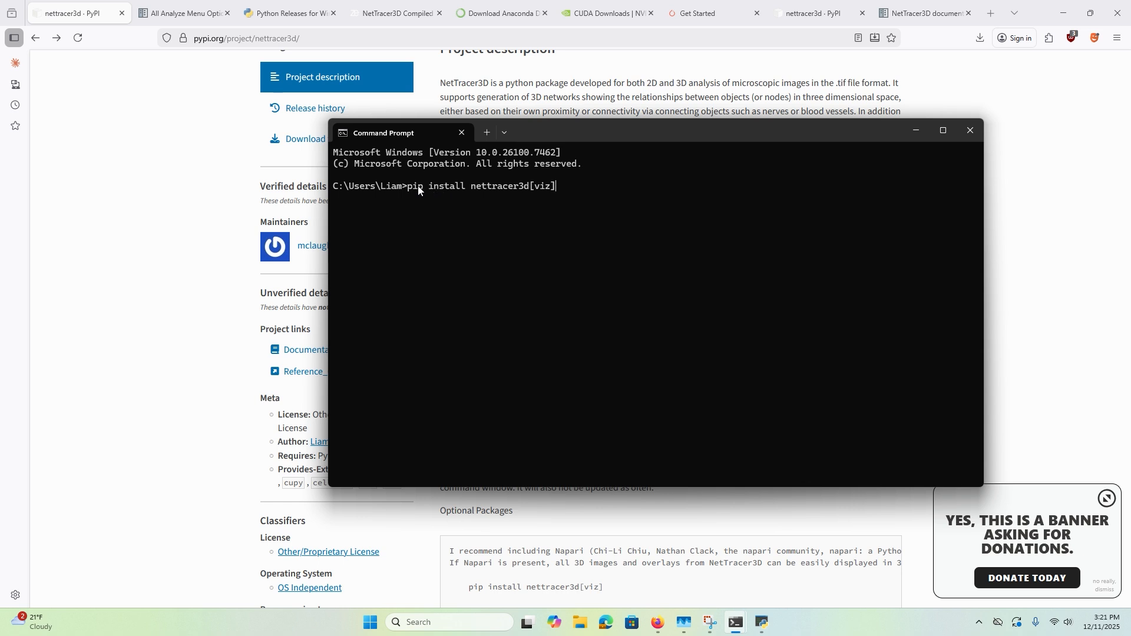
pyautogui.moveTo(418, 187); pyautogui.dragTo(535, 188)
pyautogui.click(549, 188)
pyautogui.moveTo(569, 188)
pyautogui.mouseDown()
pyautogui.moveTo(530, 190)
pyautogui.moveTo(556, 190)
pyautogui.mouseUp()
pyautogui.moveTo(595, 198); pyautogui.dragTo(331, 196)
pyautogui.click(405, 187)
pyautogui.click(571, 187)
pyautogui.click(531, 197)
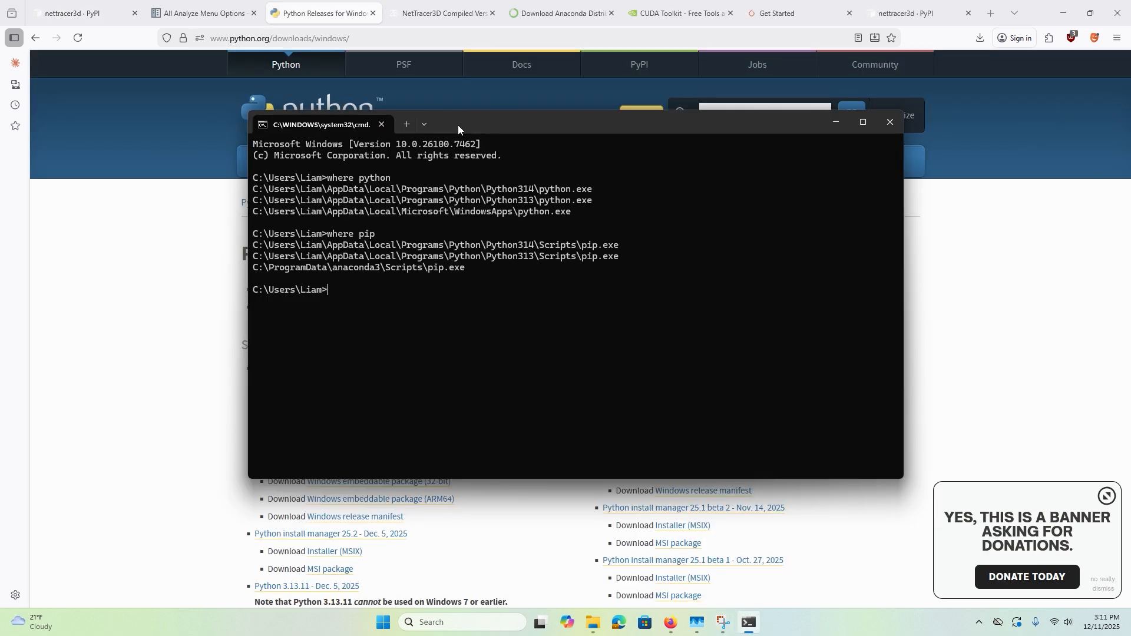
# Step: Move the Command Prompt window aside and copy the Python314 and Python313 python.exe paths from the "where python" output
pyautogui.moveTo(458, 125); pyautogui.dragTo(578, 70)
pyautogui.moveTo(454, 126); pyautogui.dragTo(516, 132)
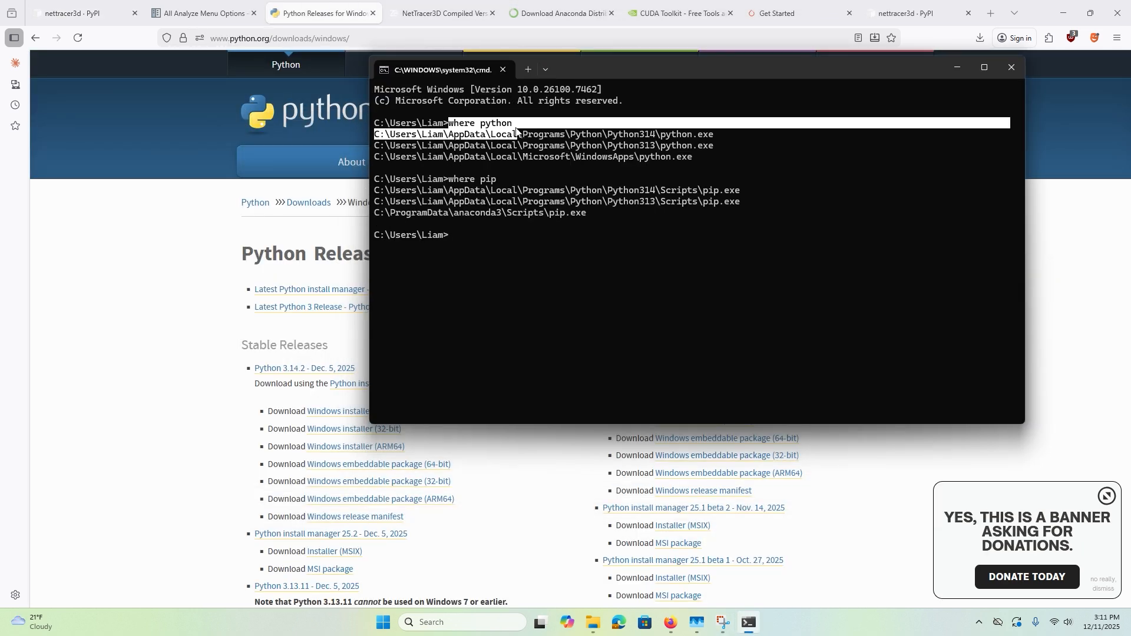
pyautogui.moveTo(705, 146); pyautogui.dragTo(376, 134)
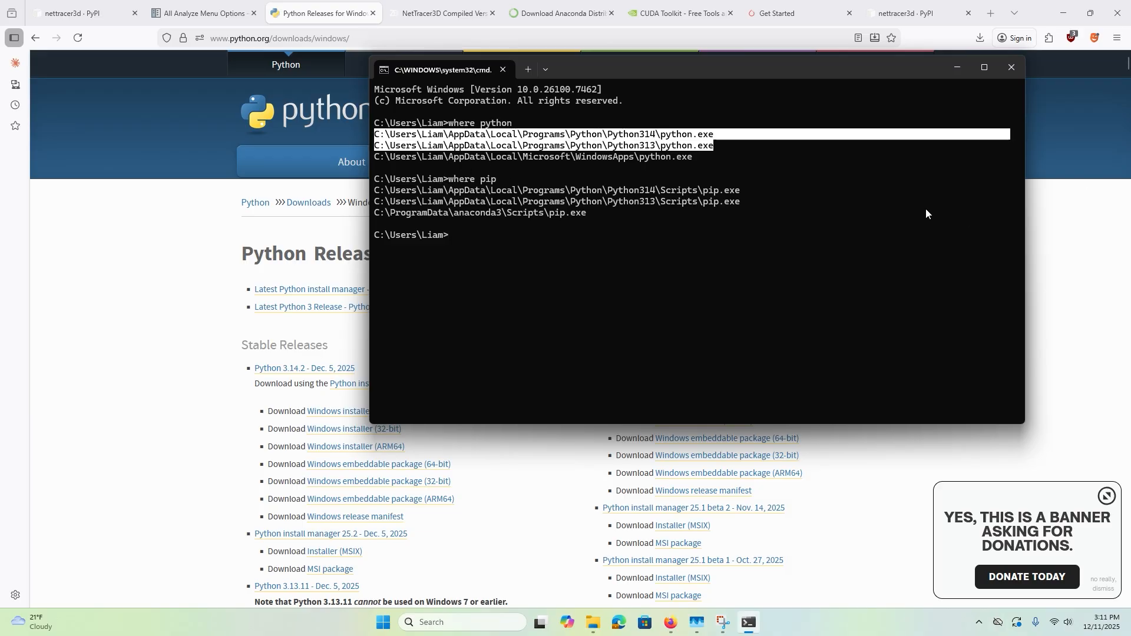
pyautogui.hotkey('ctrl', 'c')
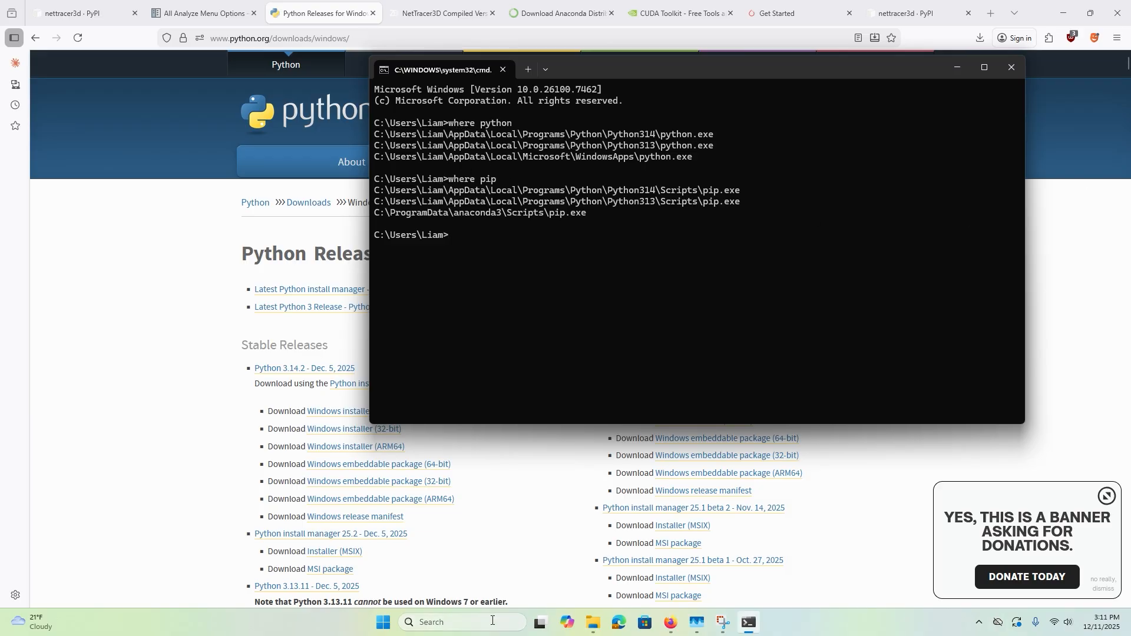
# Step: Search Windows for "enviro", open the system environment variables settings, and close the System Properties dialog
pyautogui.click(500, 617)
pyautogui.write('e')
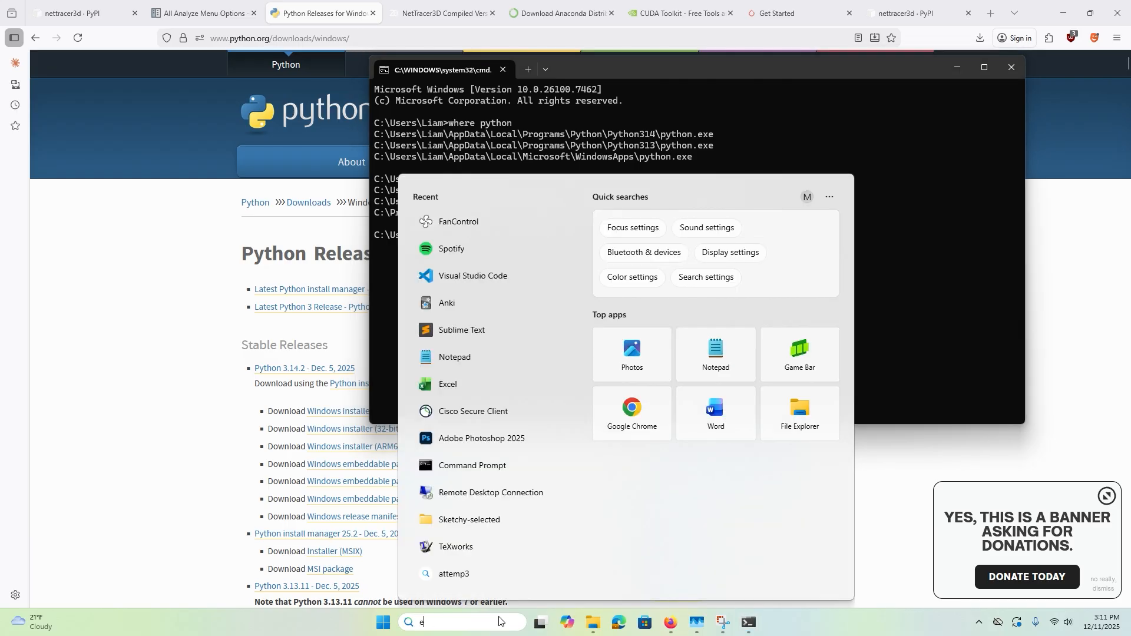
pyautogui.write('nviro')
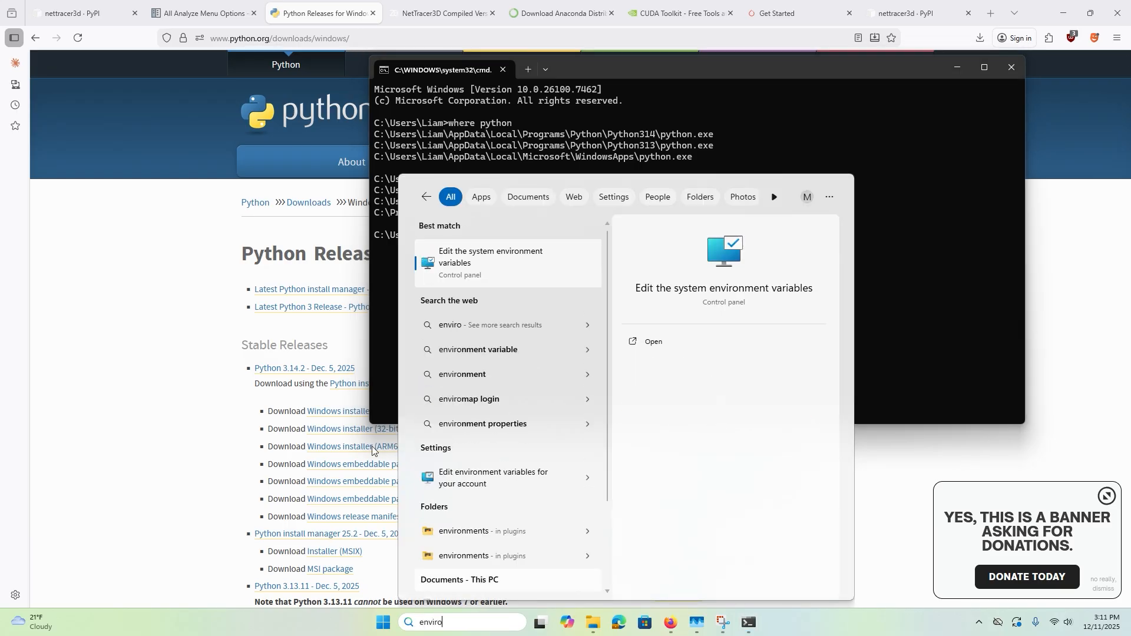
pyautogui.click(493, 258)
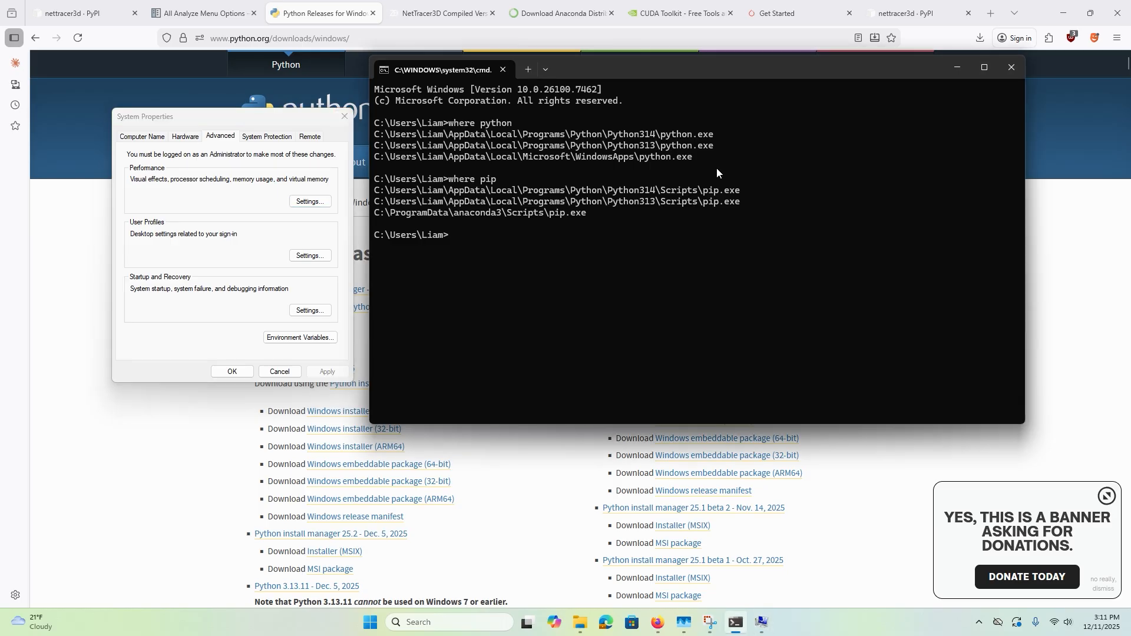
pyautogui.click(345, 116)
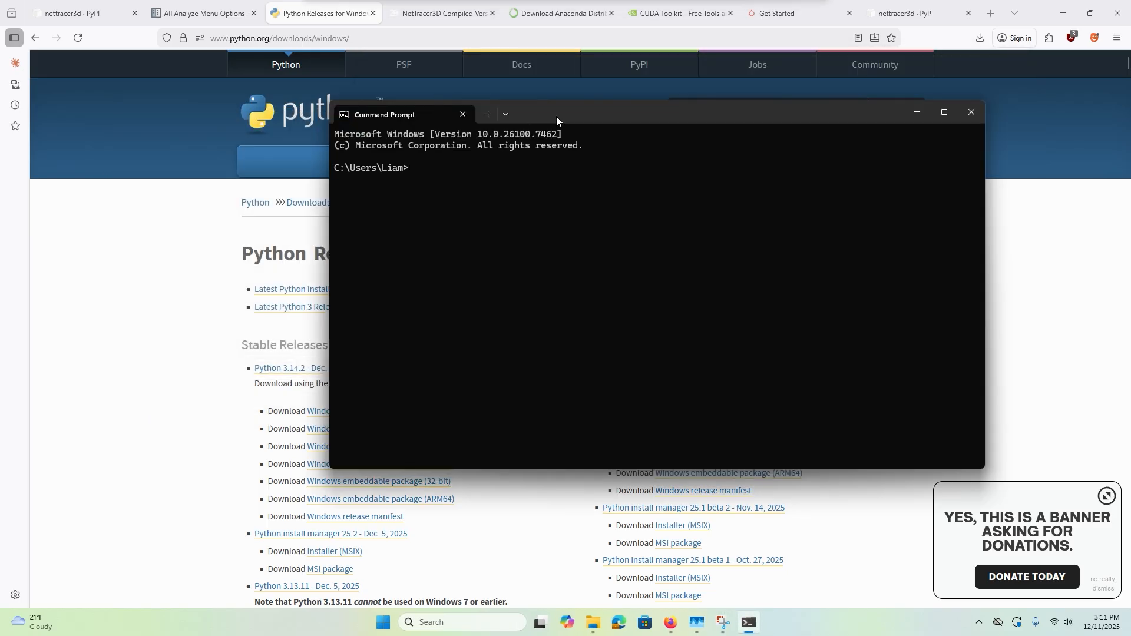
# Step: Launch NetTracer3D from the Command Prompt with the command "nettracer3d"
pyautogui.moveTo(556, 115); pyautogui.dragTo(581, 111)
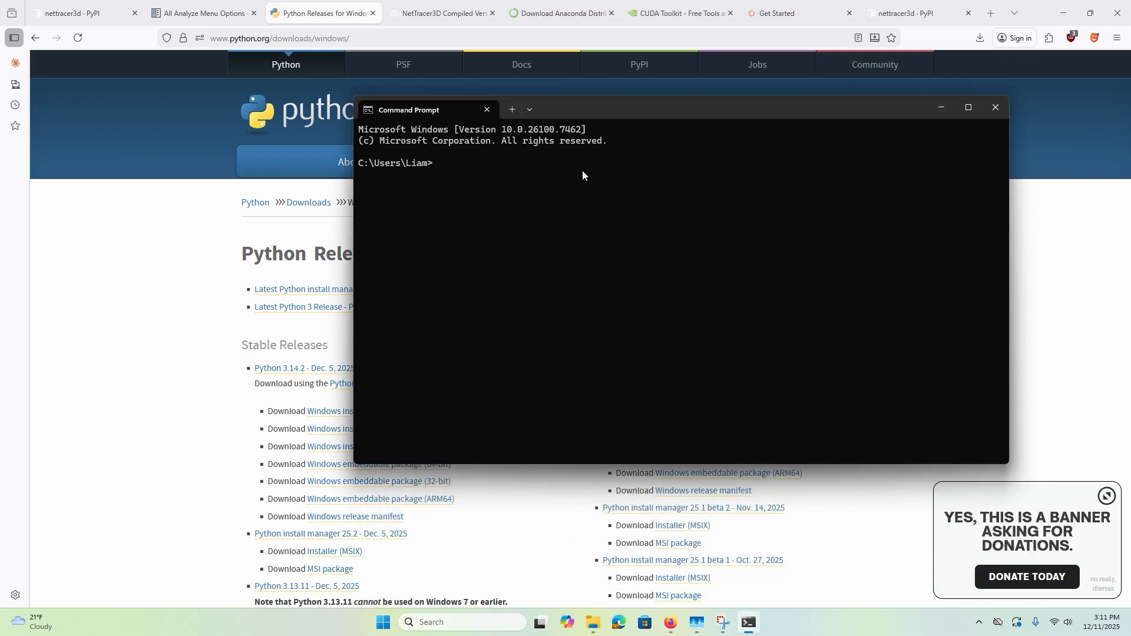
pyautogui.write('nettracer3d')
pyautogui.press('Return')
pyautogui.moveTo(597, 111); pyautogui.dragTo(613, 103)
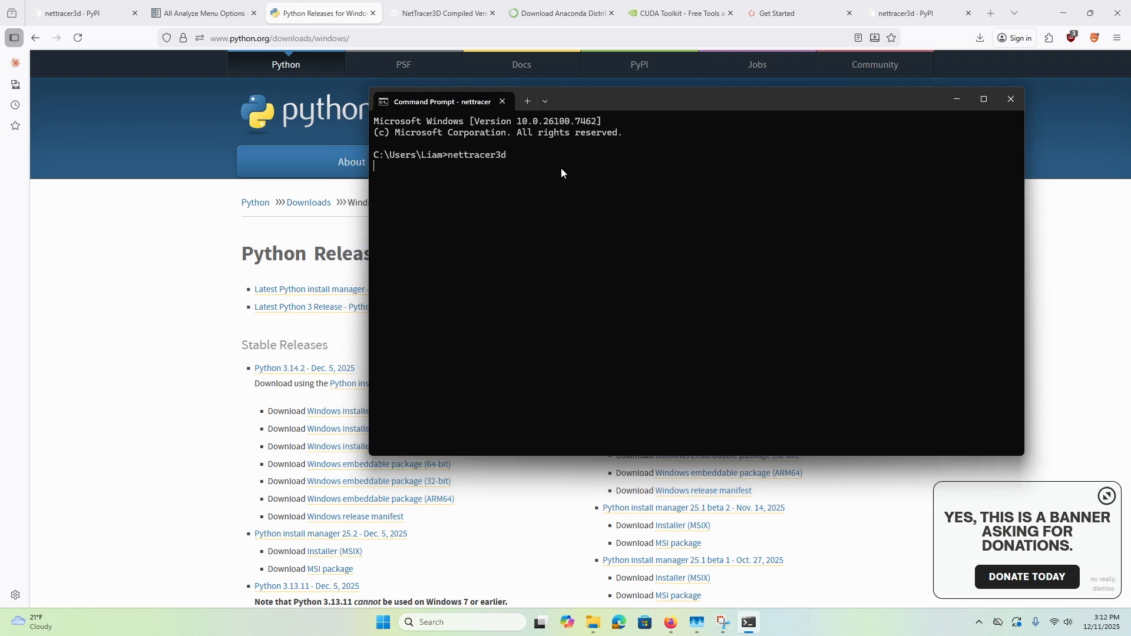
pyautogui.moveTo(437, 148)
pyautogui.mouseDown()
pyautogui.moveTo(510, 158)
pyautogui.moveTo(434, 158)
pyautogui.mouseUp()
pyautogui.click(447, 155)
pyautogui.moveTo(508, 157); pyautogui.dragTo(382, 170)
pyautogui.click(498, 179)
pyautogui.moveTo(504, 153)
pyautogui.mouseDown()
pyautogui.moveTo(452, 154)
pyautogui.moveTo(508, 151)
pyautogui.mouseUp()
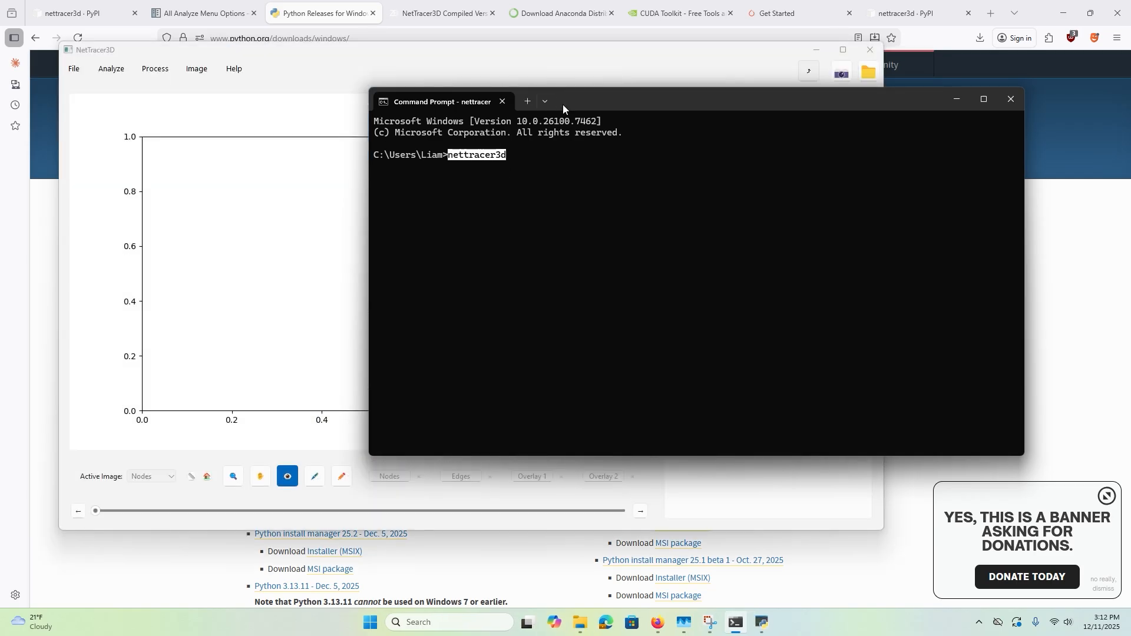
# Step: Move the Command Prompt aside, bring the NetTracer3D window to the front, and close NetTracer3D
pyautogui.moveTo(591, 100); pyautogui.dragTo(824, 195)
pyautogui.click(380, 131)
pyautogui.moveTo(453, 51); pyautogui.dragTo(463, 175)
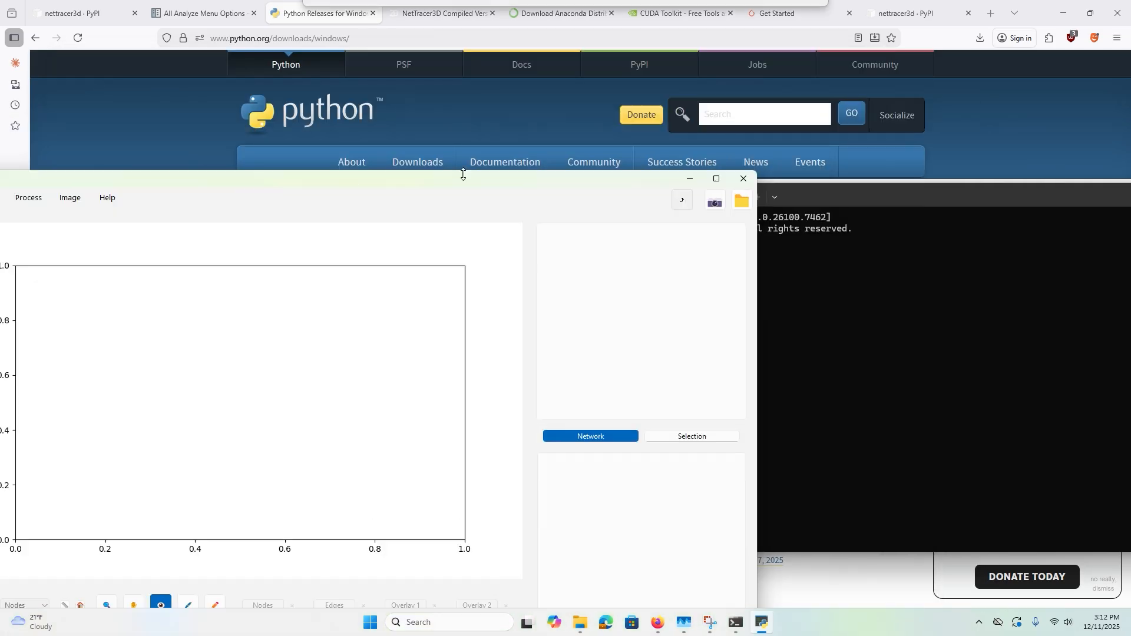
pyautogui.click(744, 179)
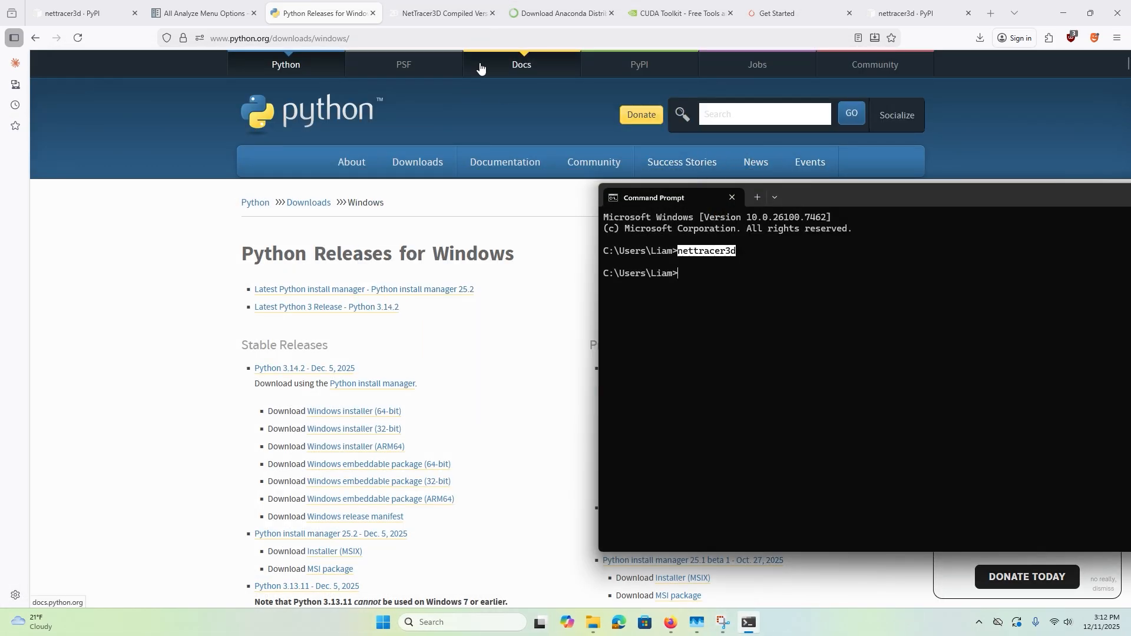
# Step: Review the NetTracer3D Compiled Version record on Zenodo and the installation section of the nettracer3d PyPI page
pyautogui.click(449, 13)
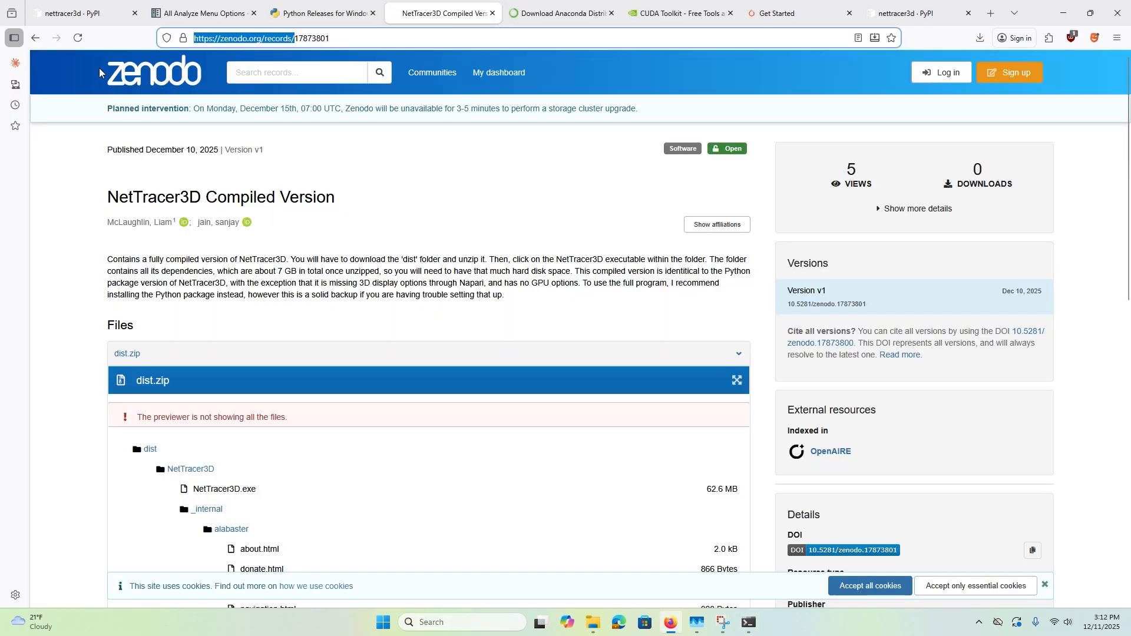
pyautogui.click(410, 187)
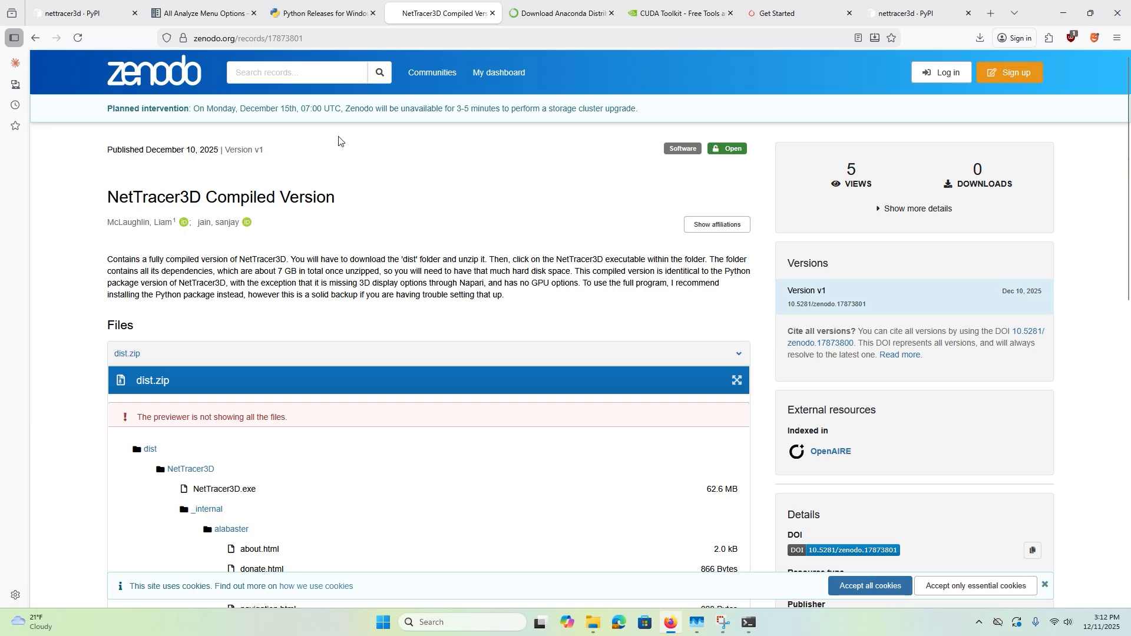
pyautogui.click(89, 18)
pyautogui.scroll(-5, 578, 356)
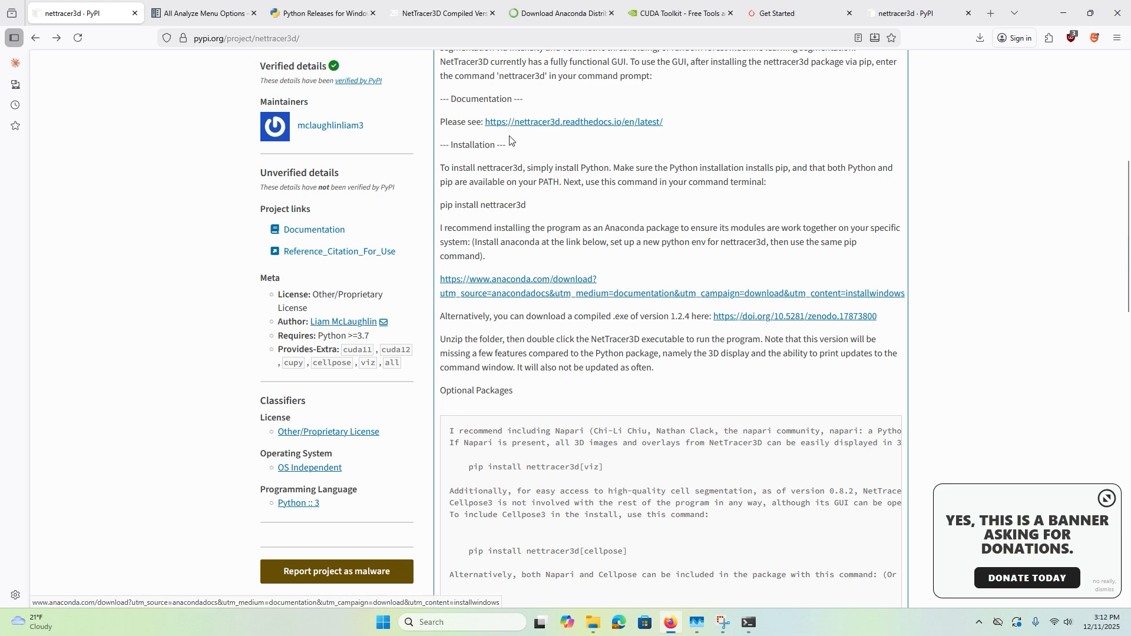
# Step: Check the Anaconda download page, return to the Zenodo record, and examine it down to the dist.zip file entry
pyautogui.click(546, 23)
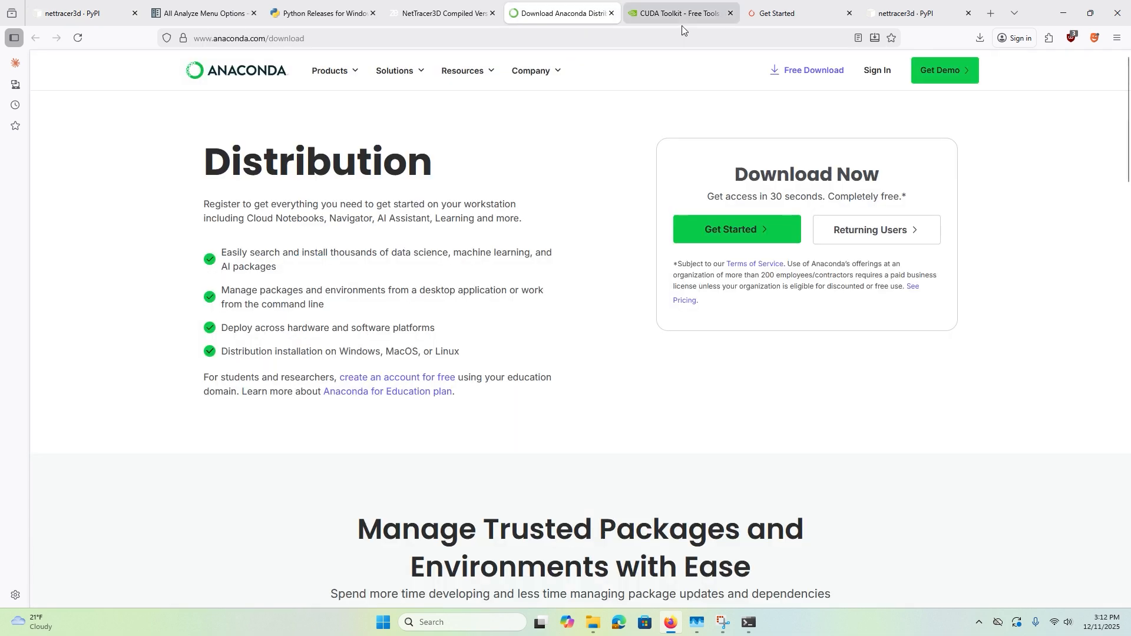
pyautogui.click(786, 22)
pyautogui.click(442, 13)
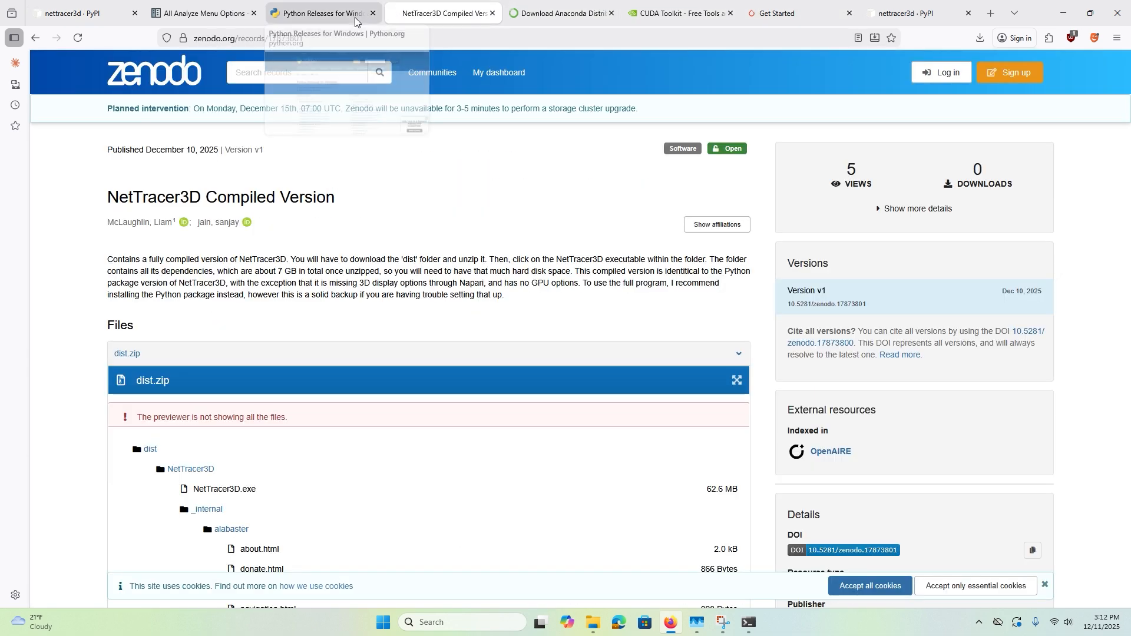
pyautogui.scroll(-4, 307, 242)
pyautogui.scroll(4, 307, 242)
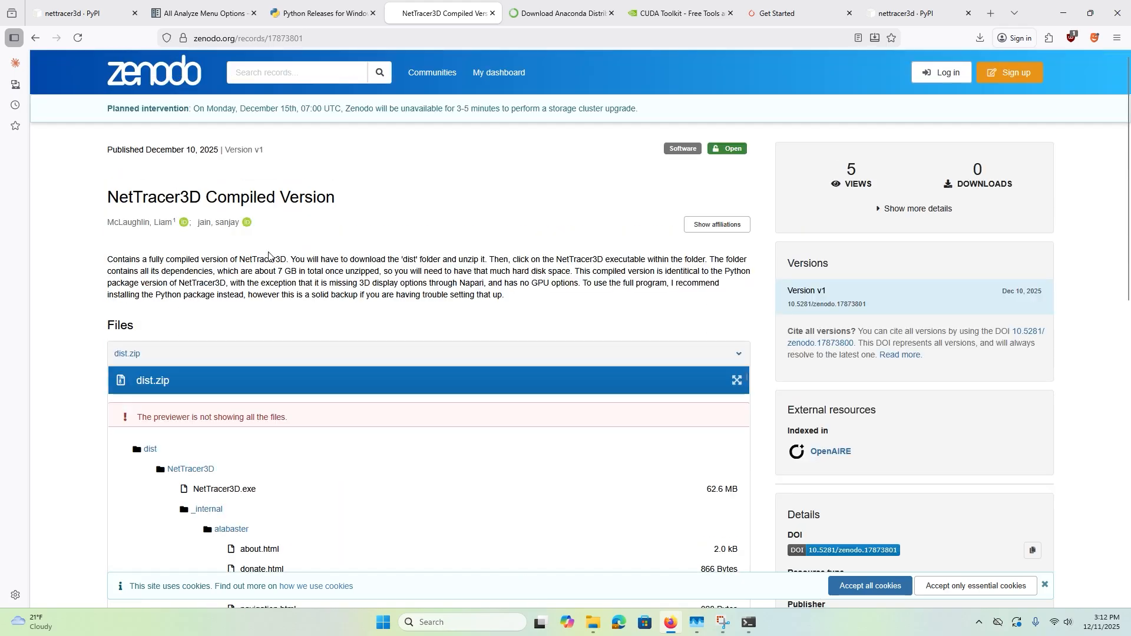
pyautogui.scroll(-9, 151, 220)
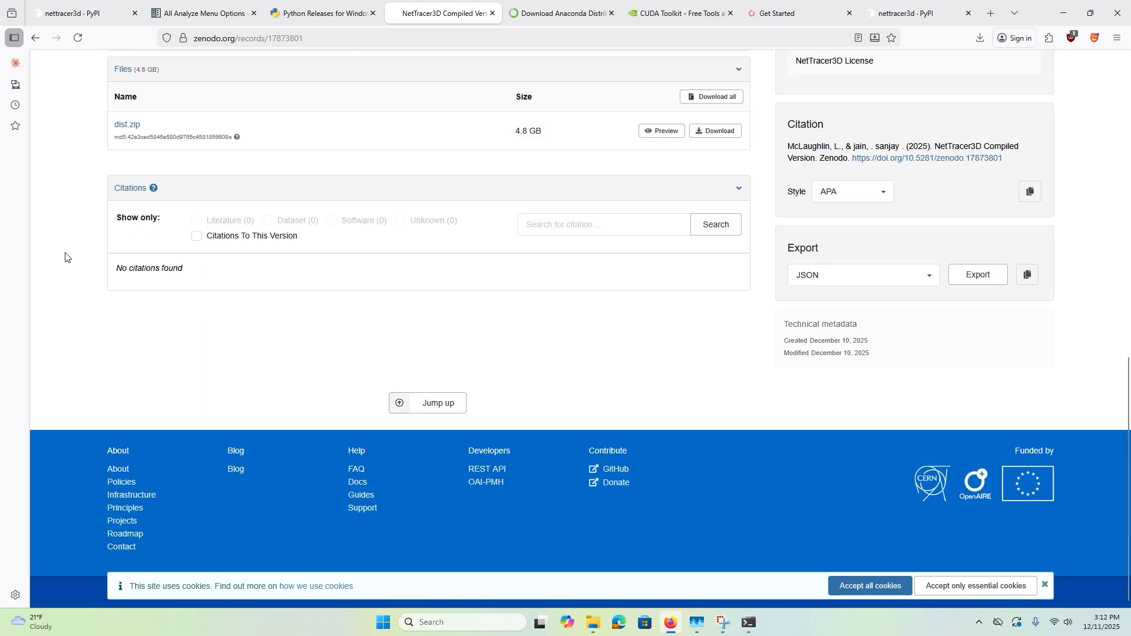
# Step: Reread the compiled version's description on the Zenodo record and examine the dist.zip contents preview and file listing
pyautogui.scroll(5, 126, 217)
pyautogui.scroll(4, 106, 265)
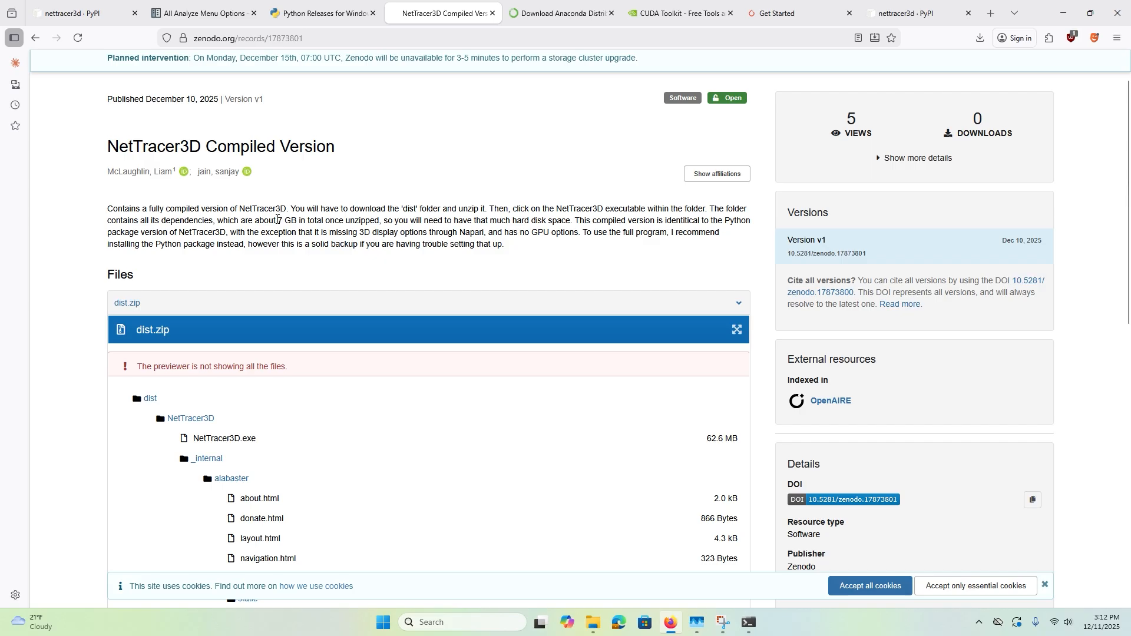
pyautogui.scroll(-3, 294, 363)
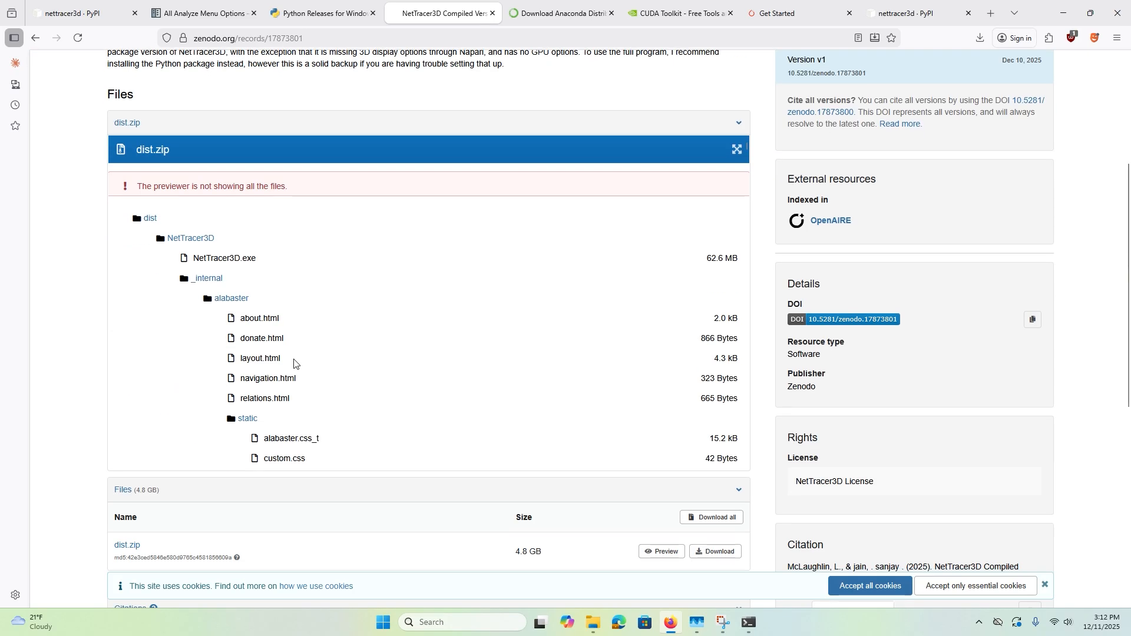
pyautogui.scroll(-10, 294, 364)
pyautogui.scroll(10, 288, 322)
pyautogui.scroll(4, 216, 407)
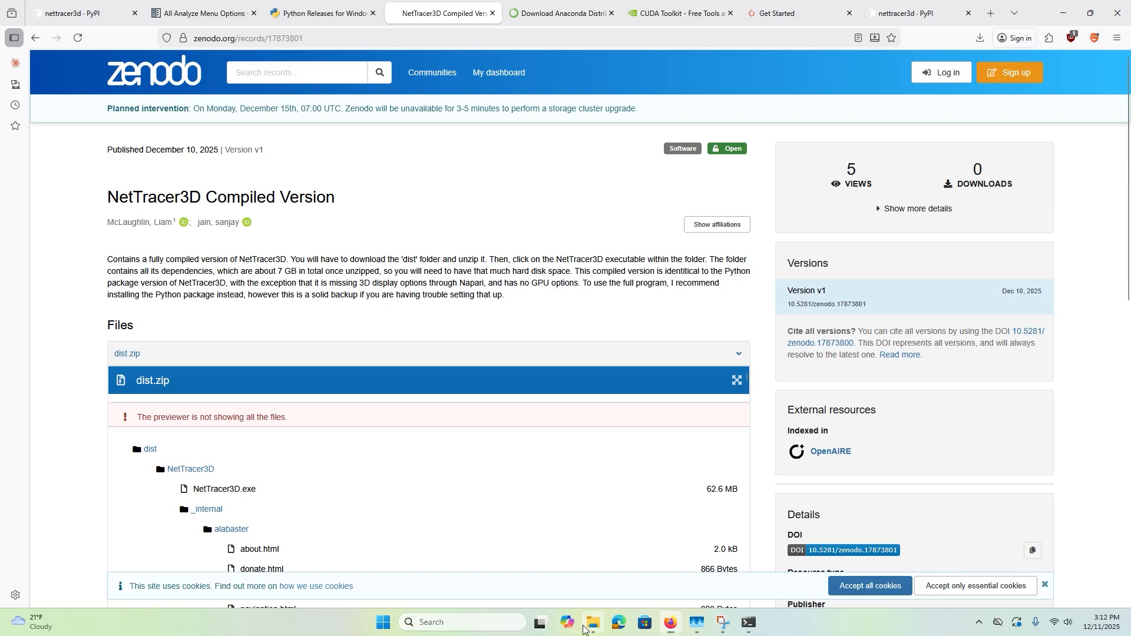
# Step: In File Explorer, go to Desktop > compiled > dist > NetTracer3D and run the NetTracer3D application
pyautogui.click(593, 623)
pyautogui.click(46, 164)
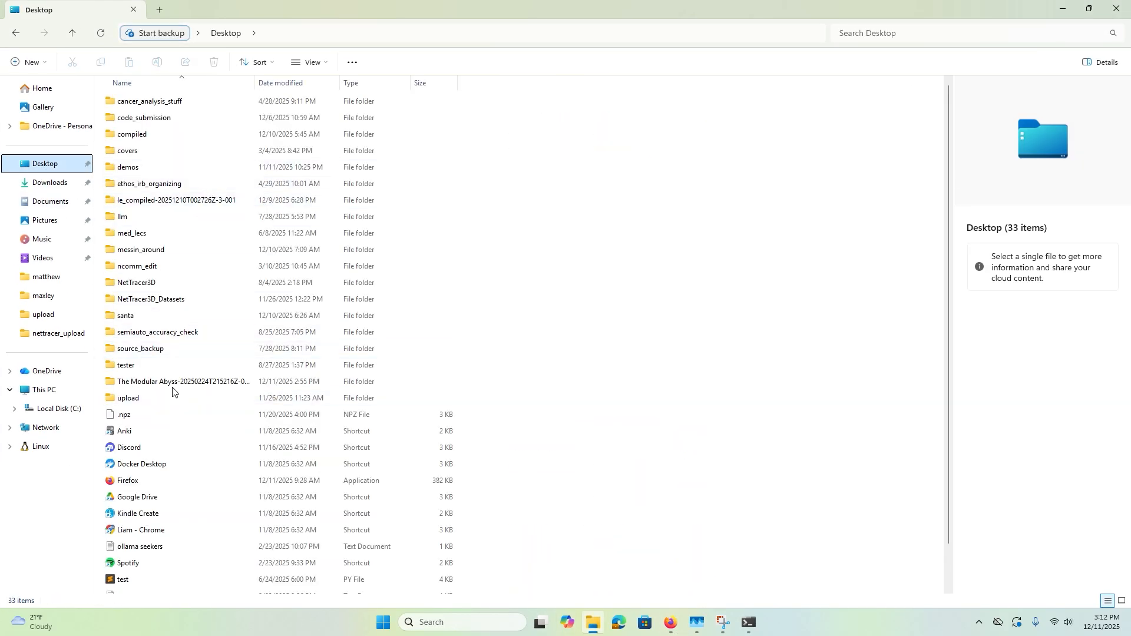
pyautogui.doubleClick(165, 139)
pyautogui.doubleClick(235, 118)
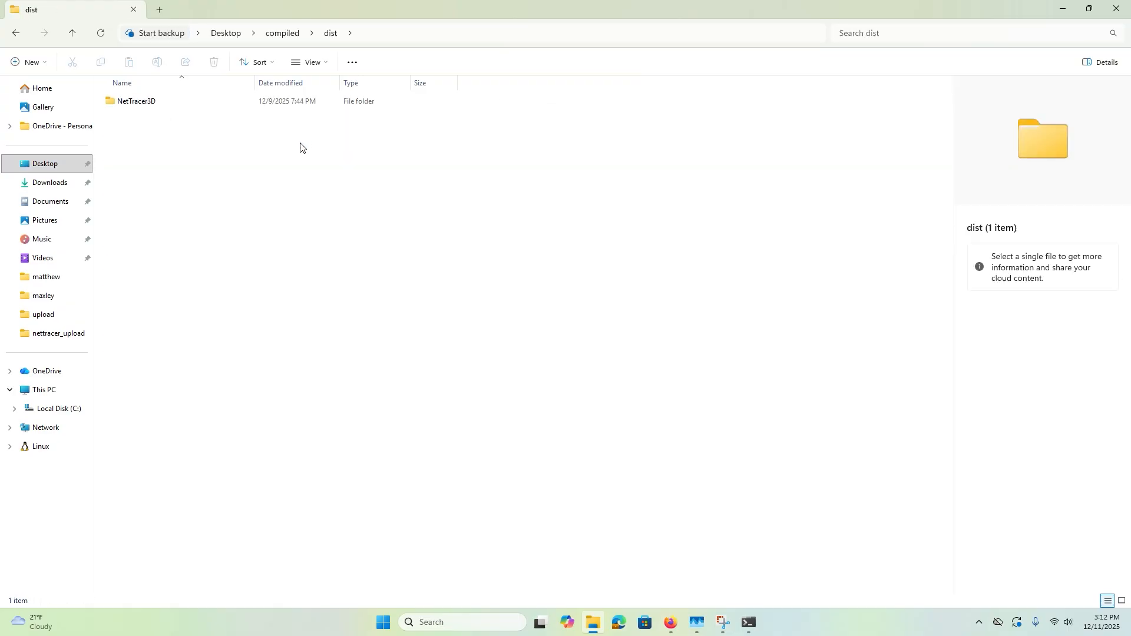
pyautogui.doubleClick(218, 100)
pyautogui.doubleClick(194, 119)
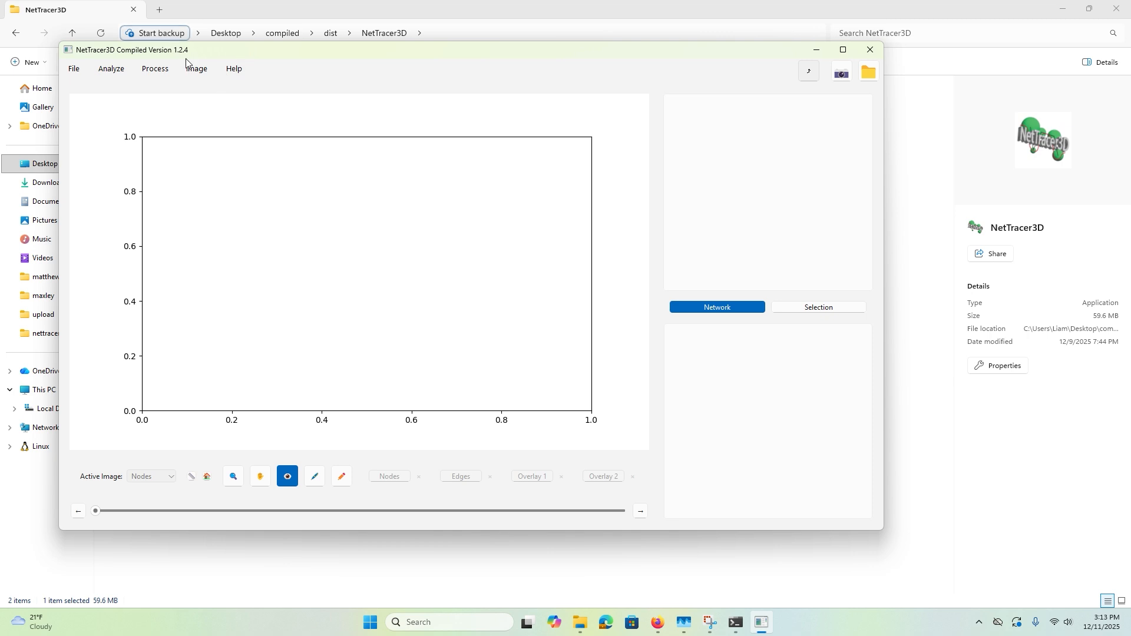
# Step: Look over the Analyze and Image commands available in the compiled NetTracer3D, reposition its window, and close it
pyautogui.click(196, 69)
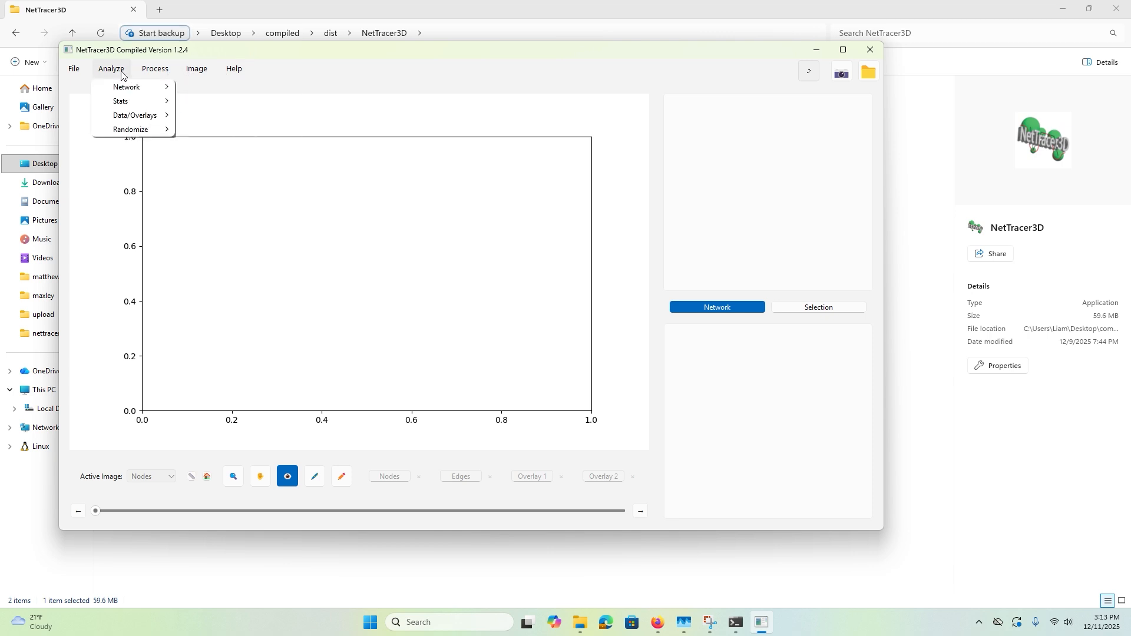
pyautogui.moveTo(110, 75)
pyautogui.moveTo(182, 71)
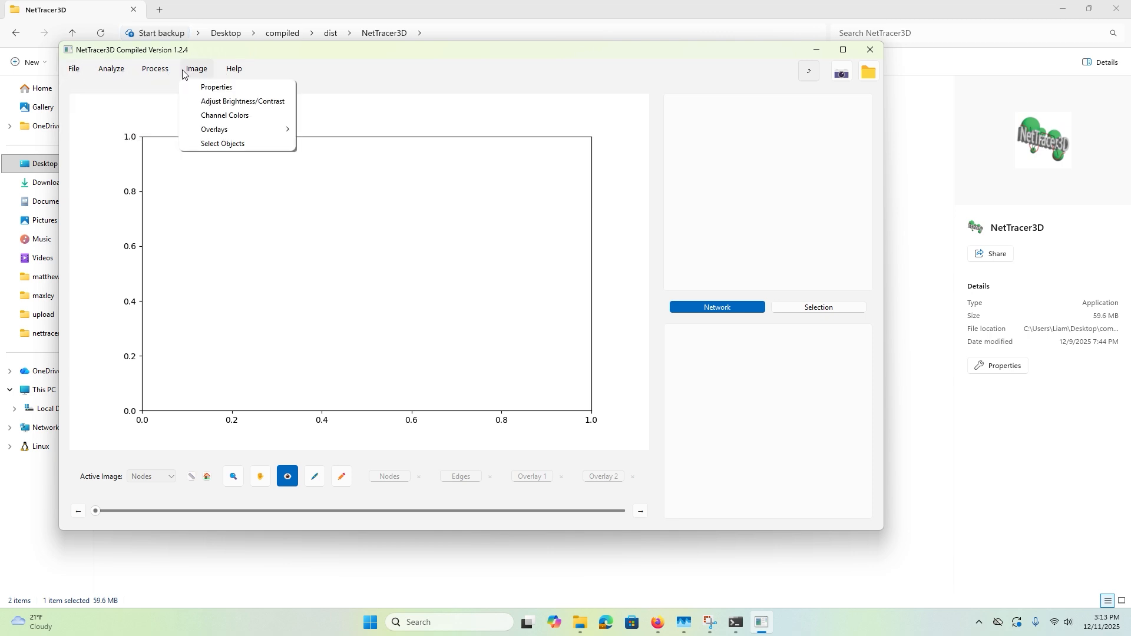
pyautogui.click(340, 96)
pyautogui.moveTo(317, 58); pyautogui.dragTo(531, 188)
pyautogui.moveTo(808, 178); pyautogui.dragTo(702, 68)
pyautogui.click(319, 89)
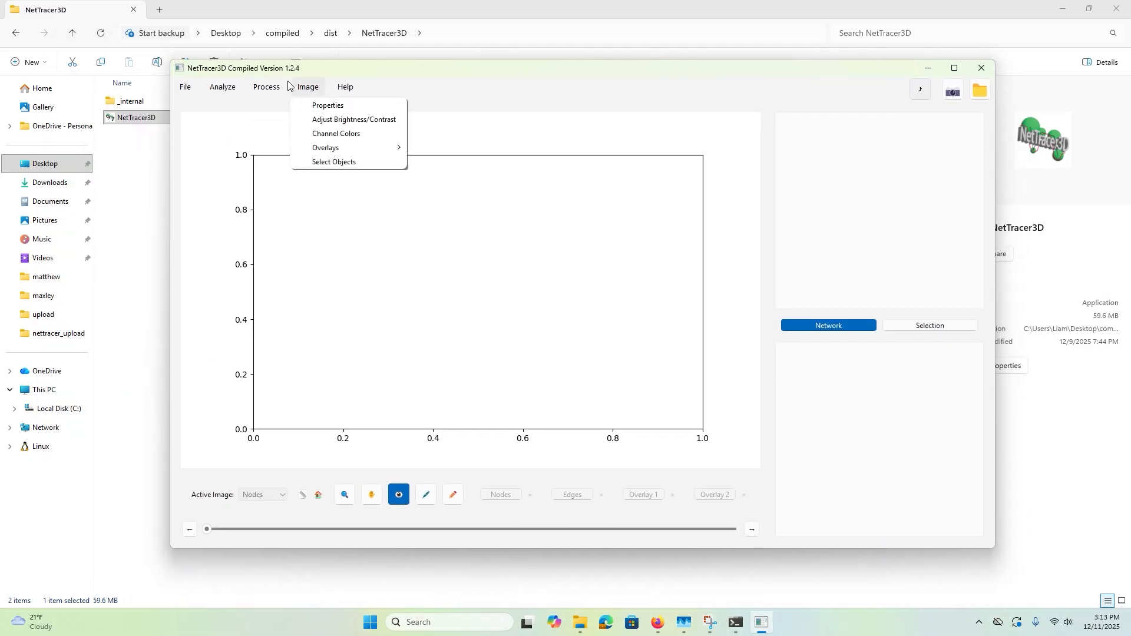
pyautogui.click(306, 86)
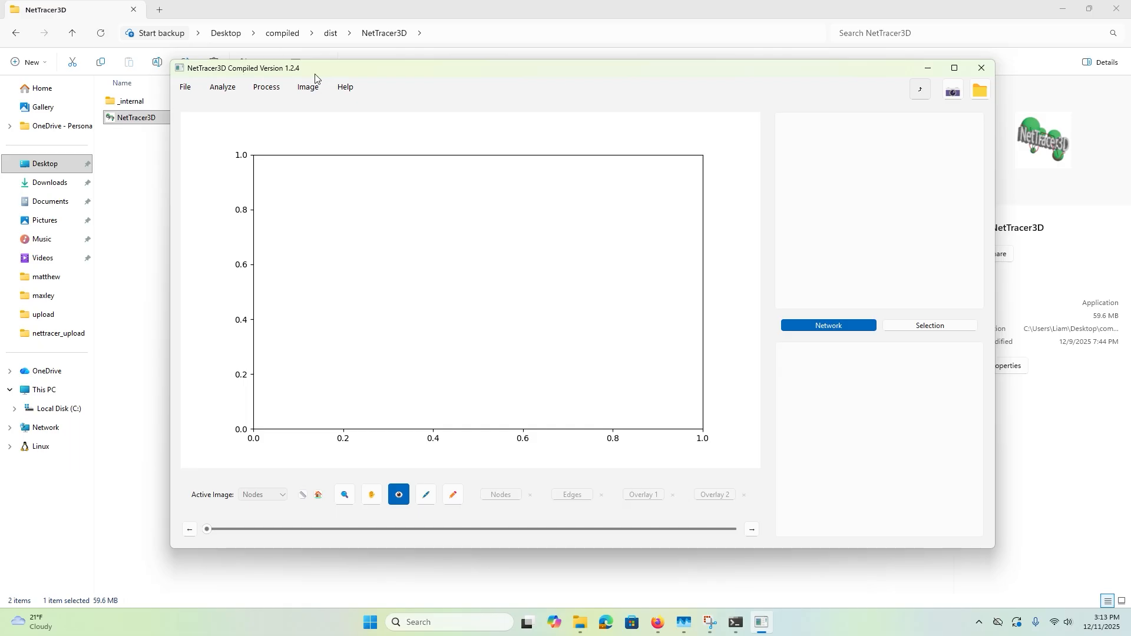
pyautogui.moveTo(320, 73); pyautogui.dragTo(162, 93)
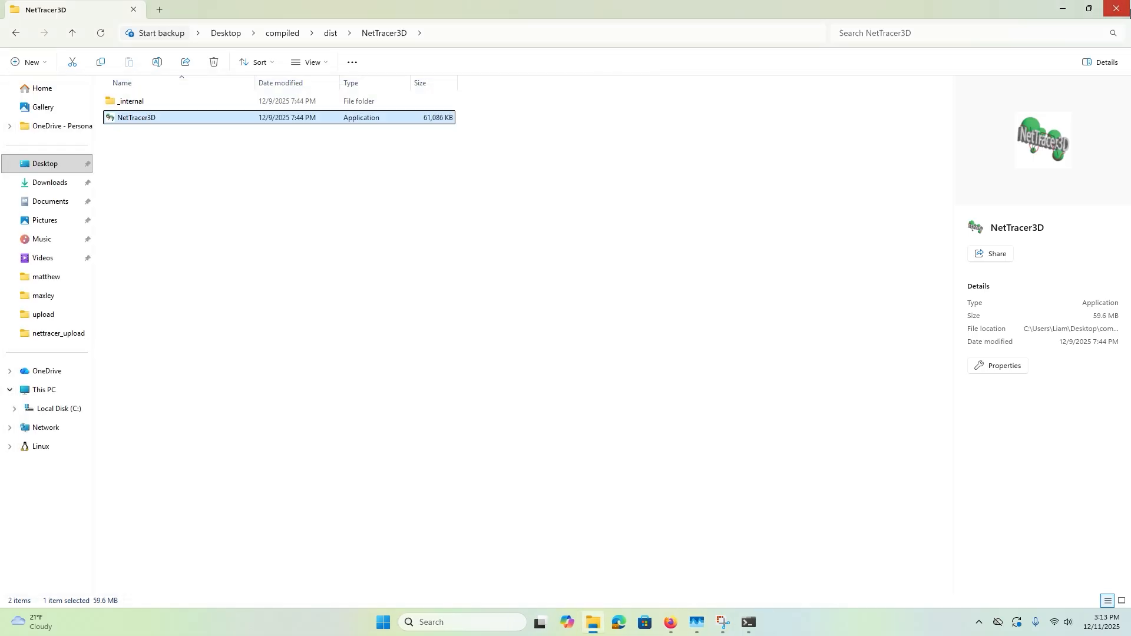
# Step: Switch to the Command Prompt, rerun "nettracer3d" to launch the Python package version, and maximize its window
pyautogui.click(671, 623)
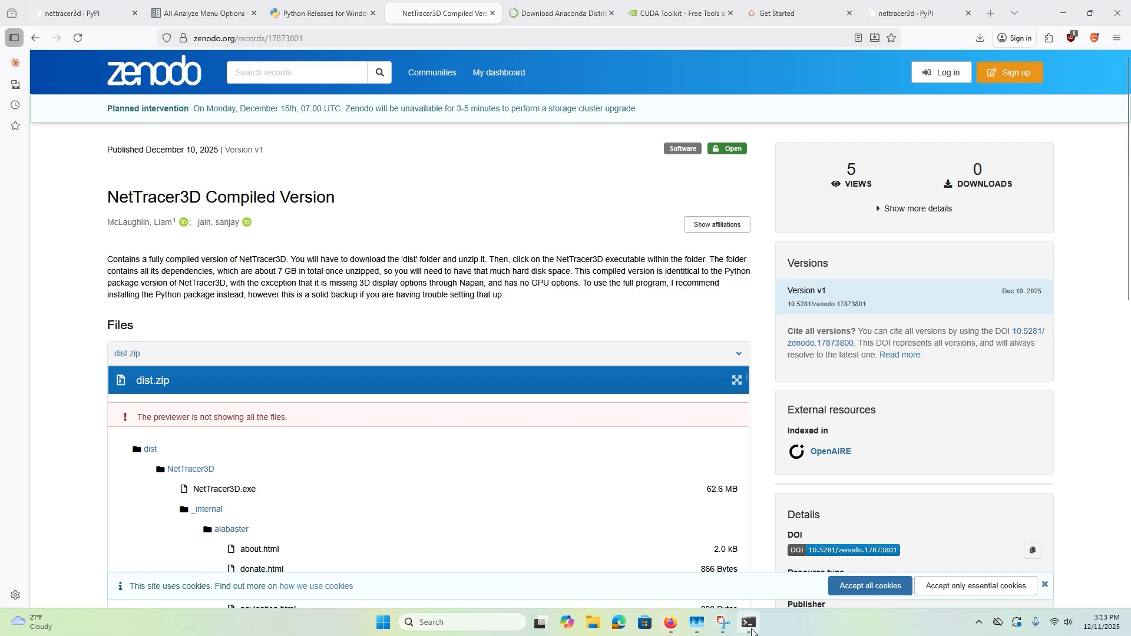
pyautogui.click(749, 622)
pyautogui.press('Up')
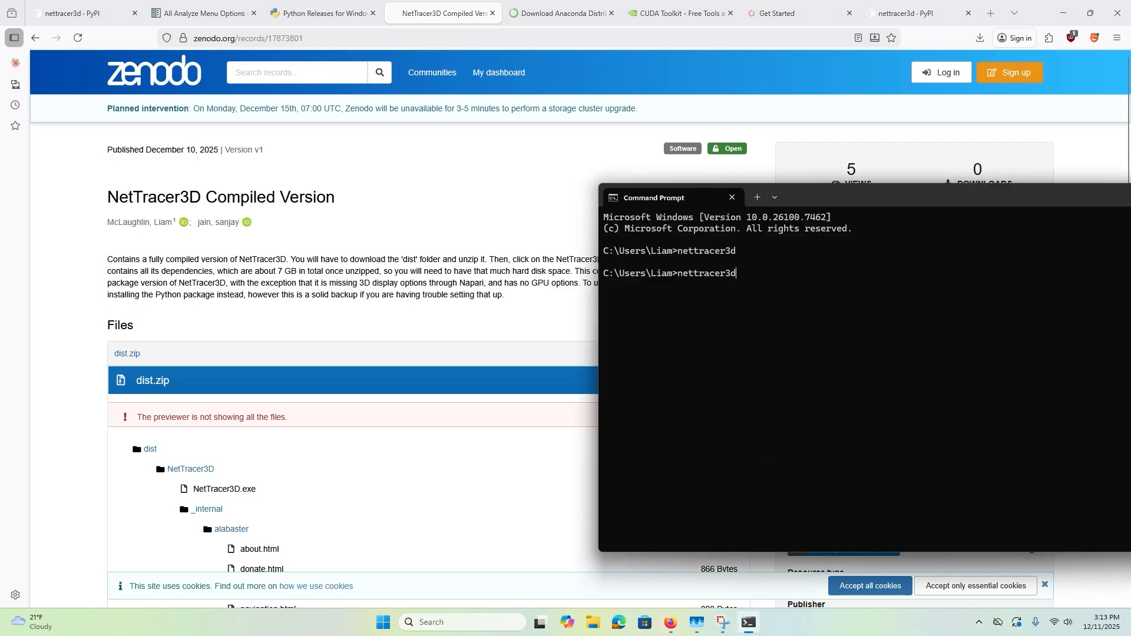
pyautogui.press('Return')
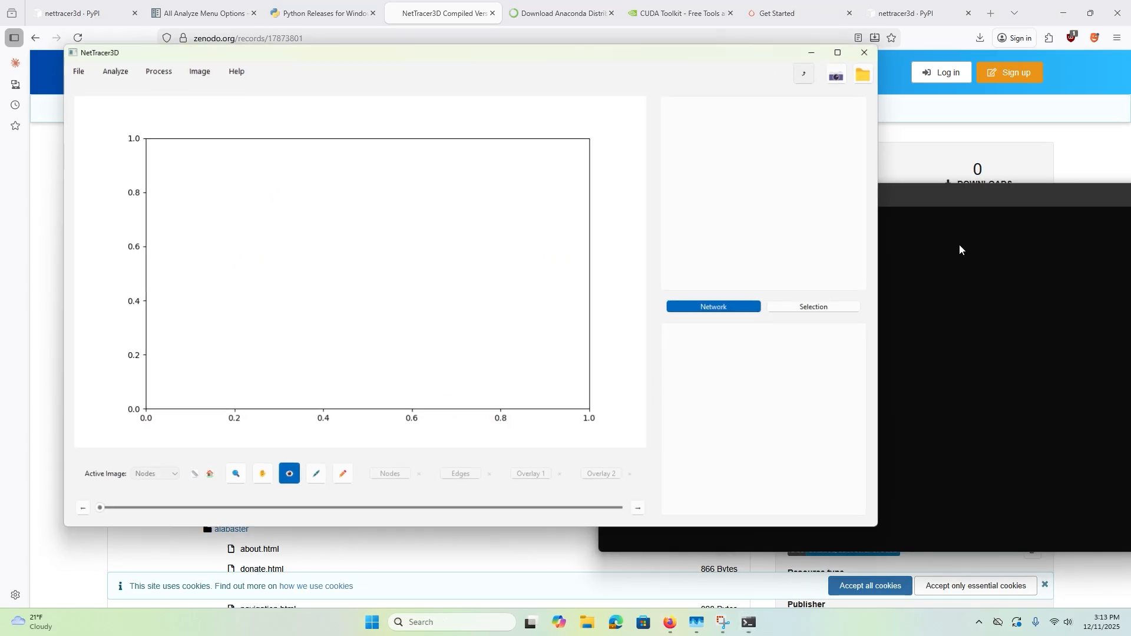
pyautogui.moveTo(331, 53); pyautogui.dragTo(539, 1)
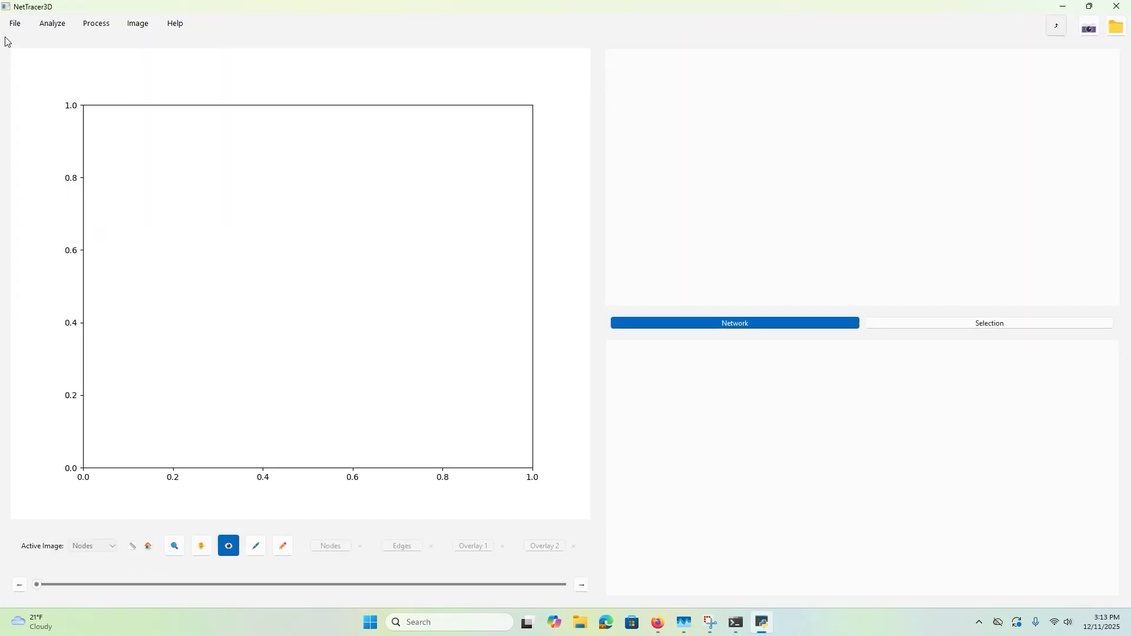
# Step: Check the available Help entries, and view the Selection table before returning to the Network table
pyautogui.click(176, 25)
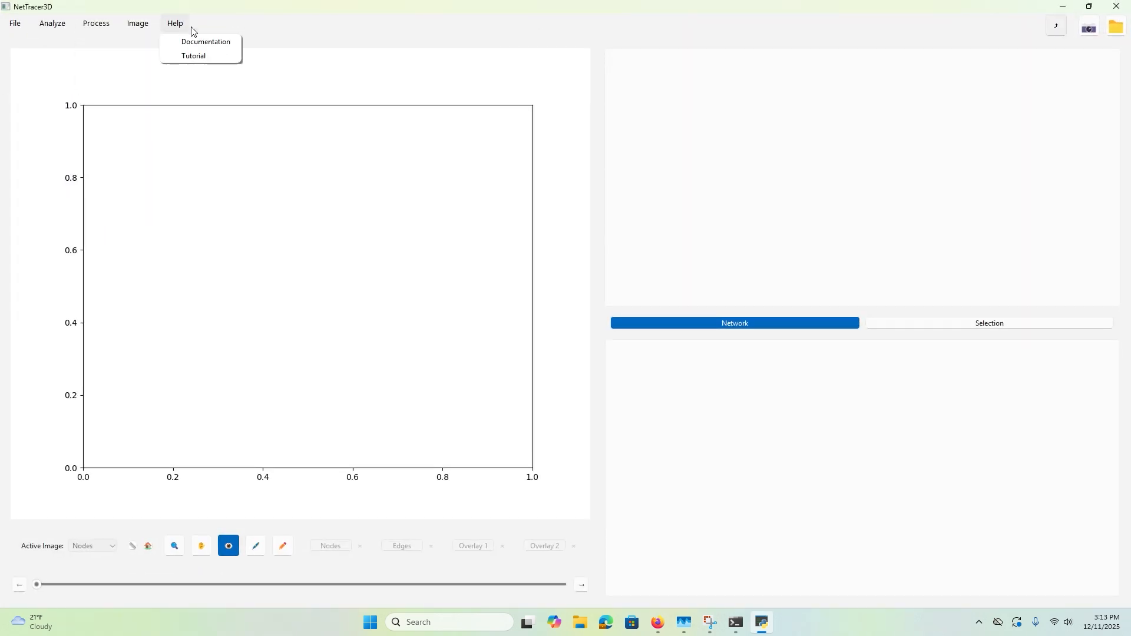
pyautogui.click(7, 287)
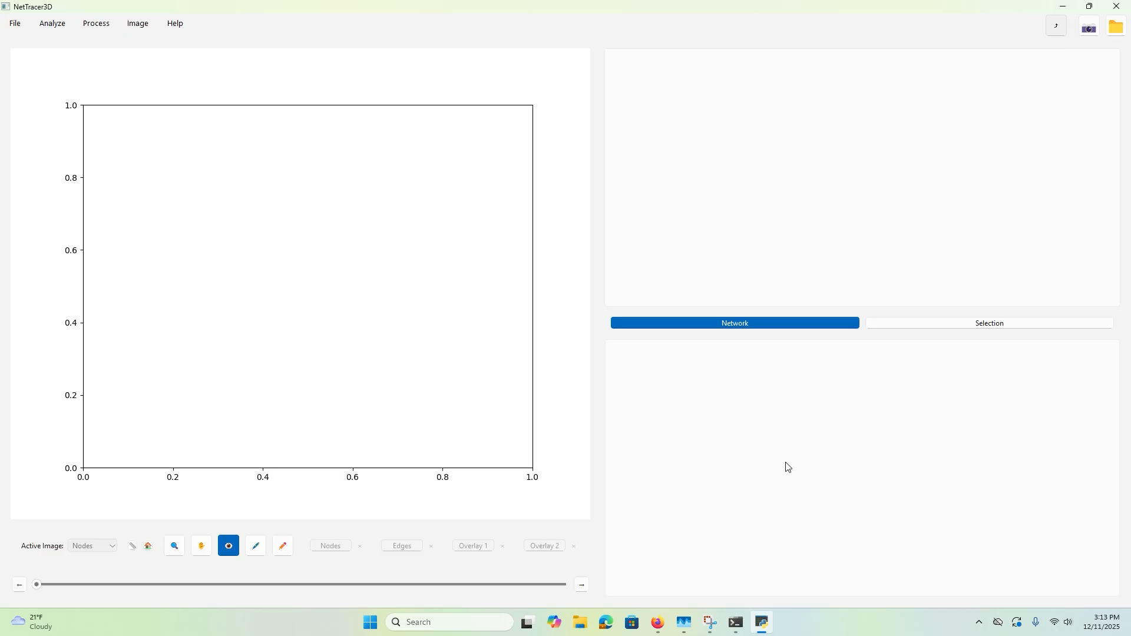
pyautogui.click(1011, 322)
pyautogui.click(840, 323)
# Step: Load the saved Network3D object from the my_network_all folder in Desktop > NetTracer3D_Datasets
pyautogui.click(14, 23)
pyautogui.moveTo(36, 71)
pyautogui.click(164, 70)
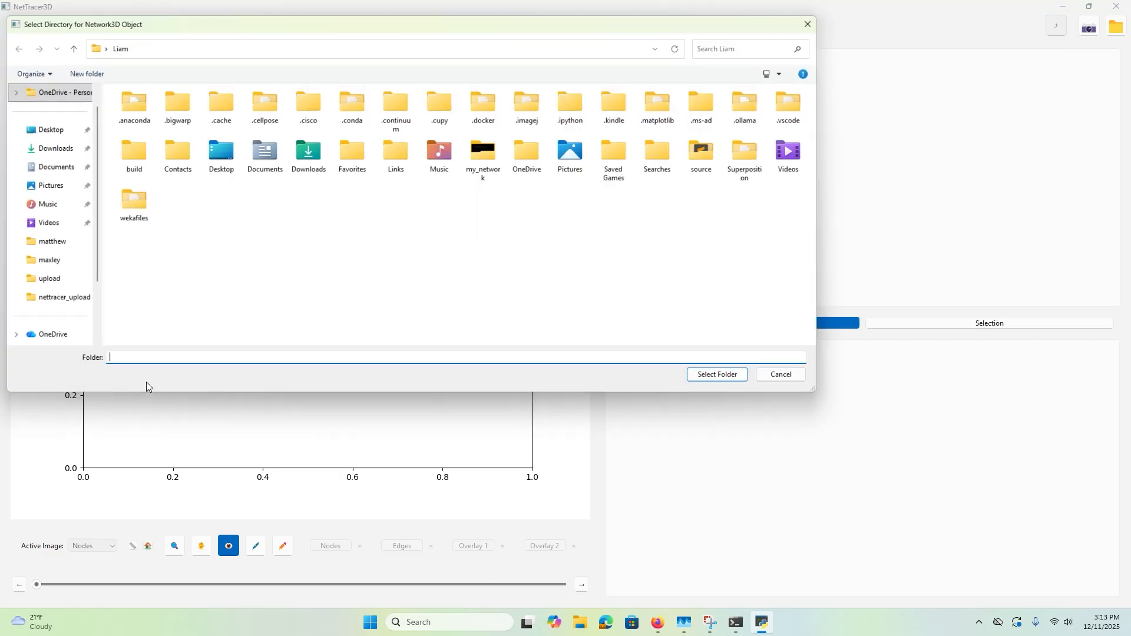
pyautogui.click(66, 128)
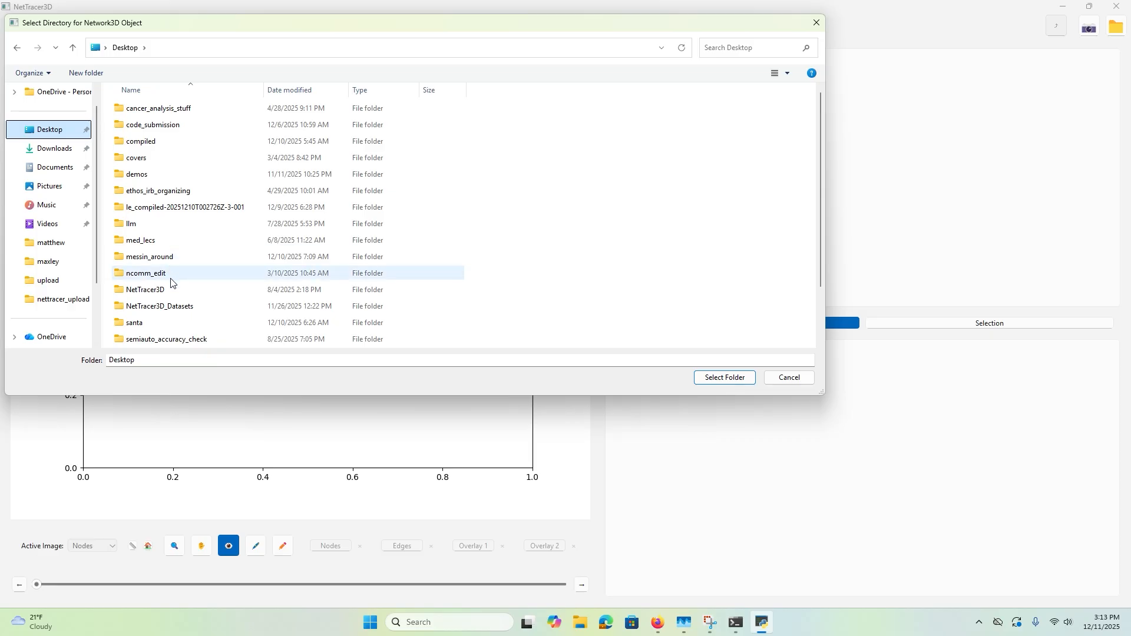
pyautogui.scroll(-1, 171, 271)
pyautogui.scroll(1, 159, 307)
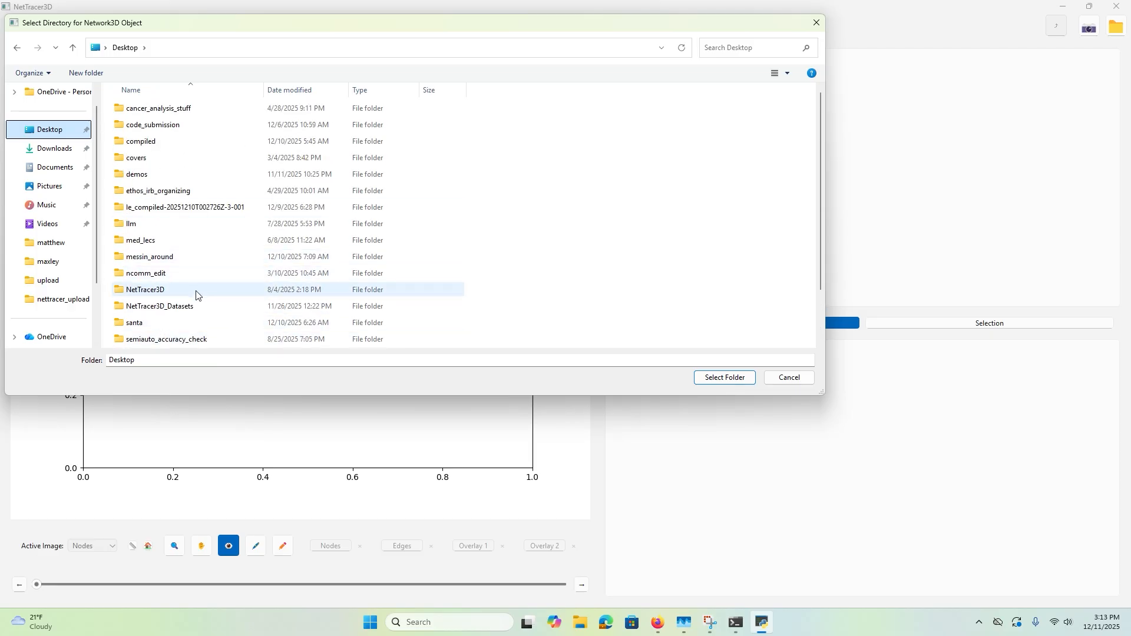
pyautogui.doubleClick(177, 306)
pyautogui.scroll(-2, 186, 300)
pyautogui.doubleClick(177, 241)
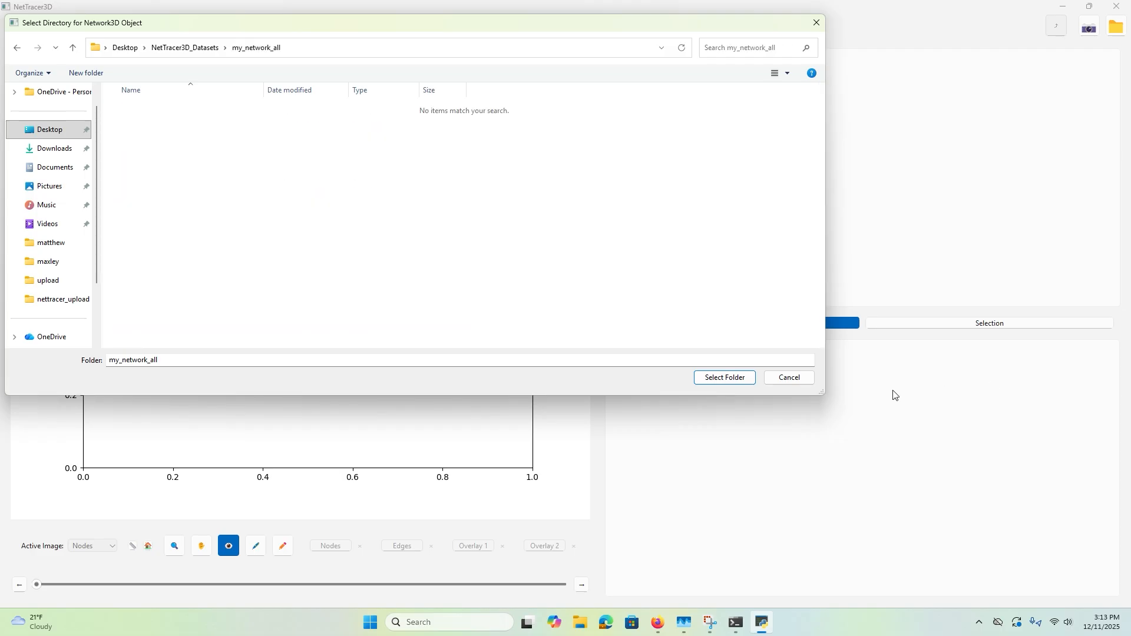
pyautogui.click(740, 375)
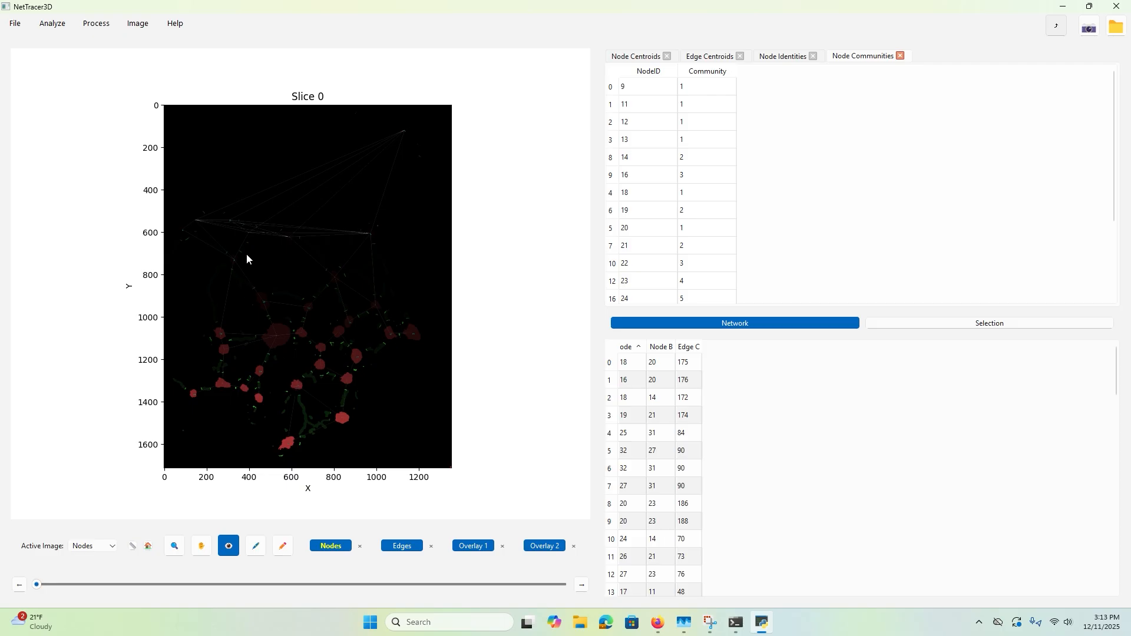
# Step: Lower the maximum brightness/contrast to 1 for Channel 1 and 28912 for Channel 2, keeping the controls beside the image
pyautogui.click(142, 23)
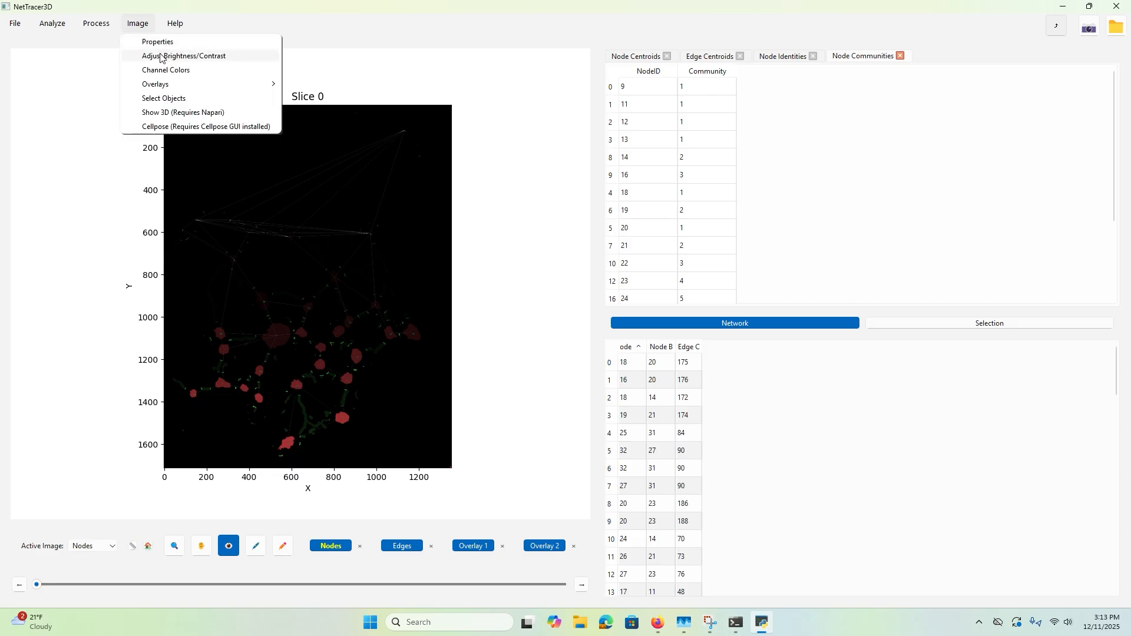
pyautogui.click(161, 56)
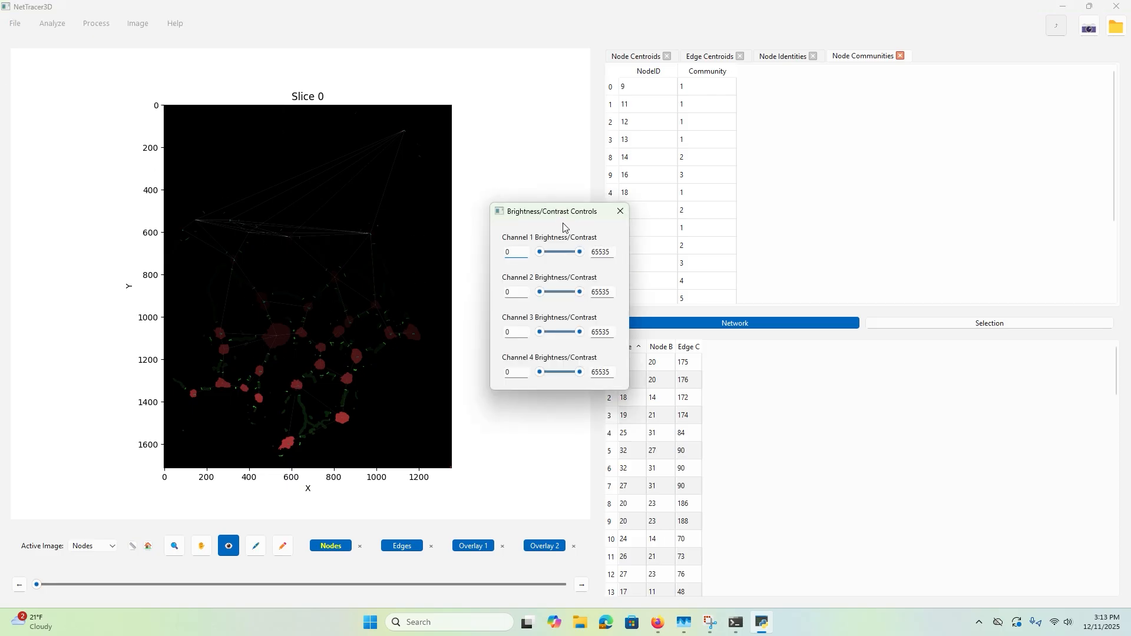
pyautogui.moveTo(566, 213); pyautogui.dragTo(660, 171)
pyautogui.moveTo(675, 214); pyautogui.dragTo(636, 210)
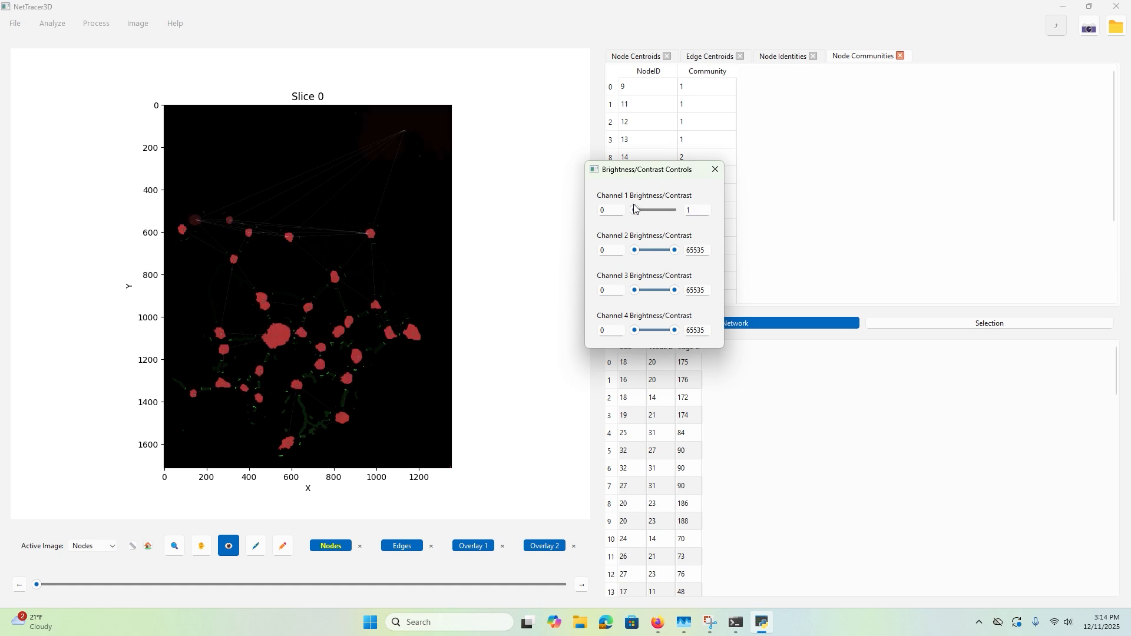
pyautogui.moveTo(675, 250)
pyautogui.mouseDown()
pyautogui.moveTo(628, 254)
pyautogui.moveTo(653, 251)
pyautogui.mouseUp()
pyautogui.moveTo(644, 170); pyautogui.dragTo(665, 166)
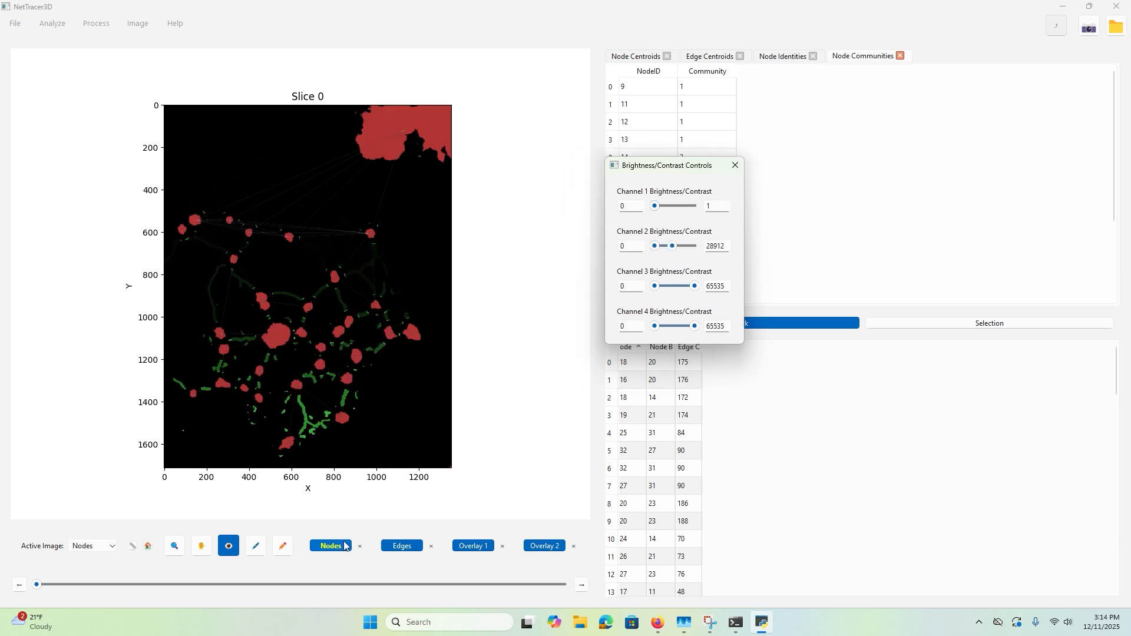
# Step: Hide the Nodes, Edges, Overlay 1 and Overlay 2 channels one by one, and show all four again
pyautogui.click(330, 546)
pyautogui.click(398, 547)
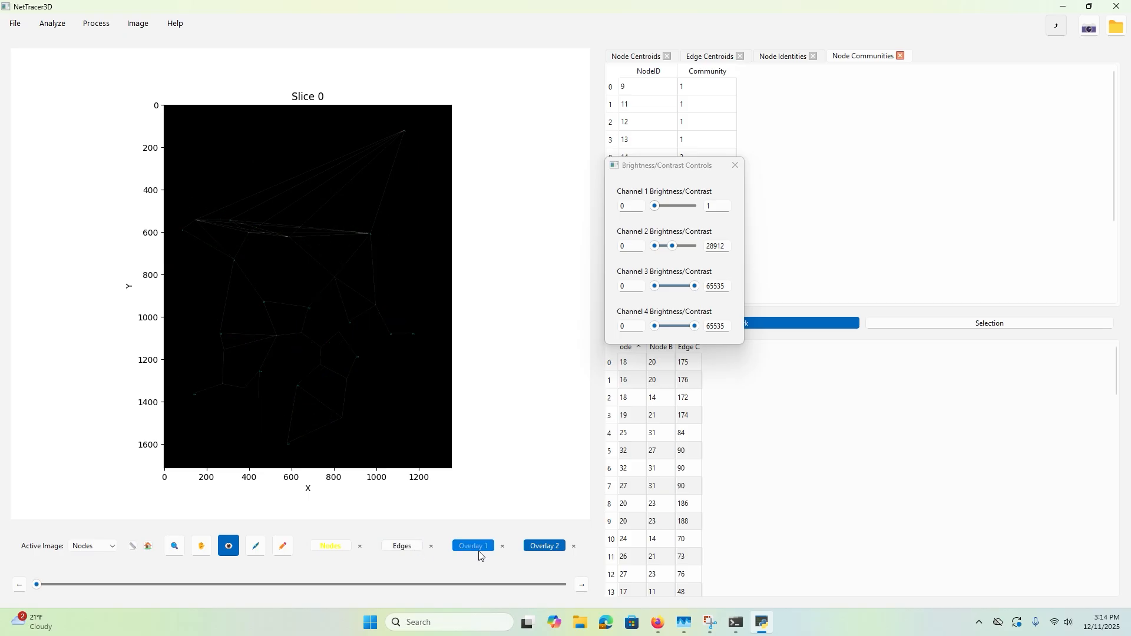
pyautogui.click(474, 547)
pyautogui.click(546, 547)
pyautogui.click(473, 547)
pyautogui.click(403, 547)
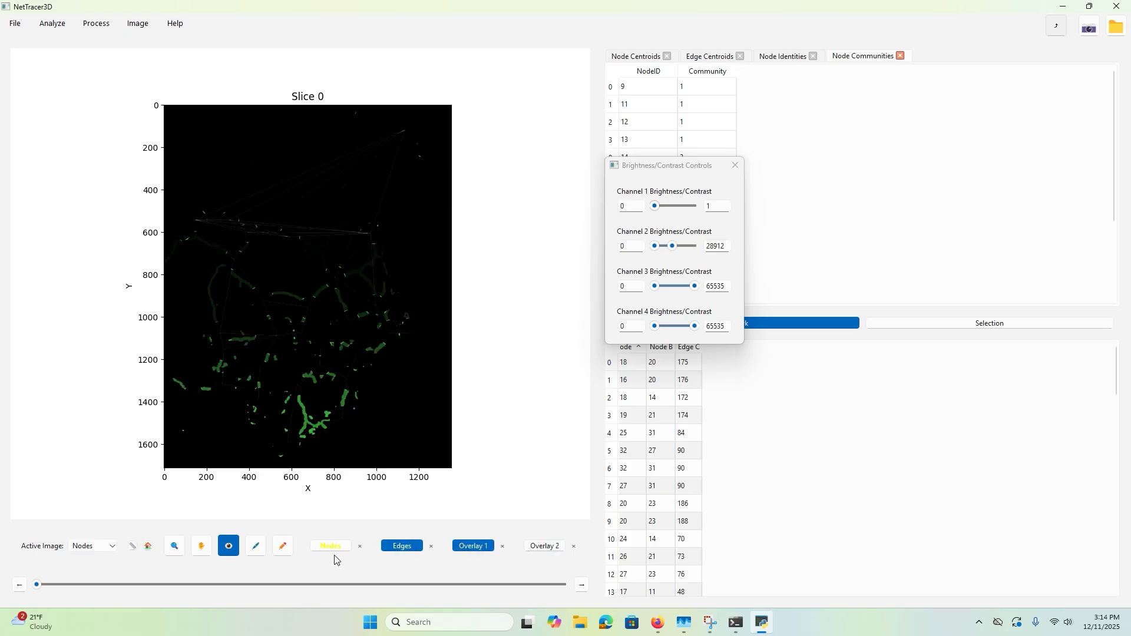
pyautogui.click(332, 548)
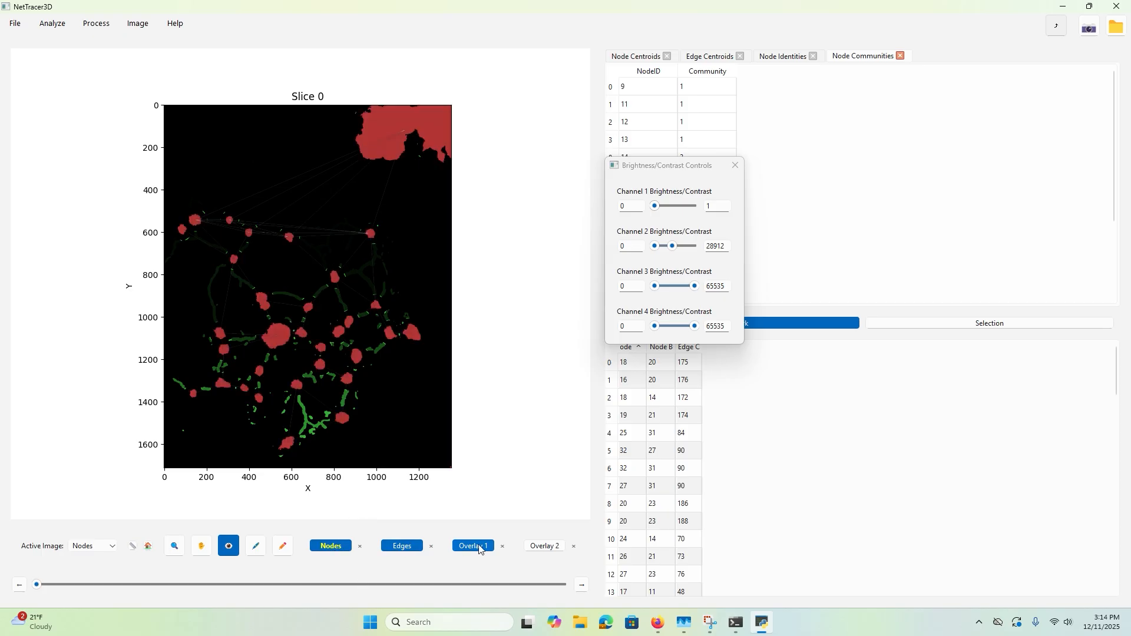
pyautogui.click(545, 548)
# Step: Move the brightness controls off the image and use the zoom tool to inspect the nodes and network links near the center
pyautogui.moveTo(689, 165); pyautogui.dragTo(833, 167)
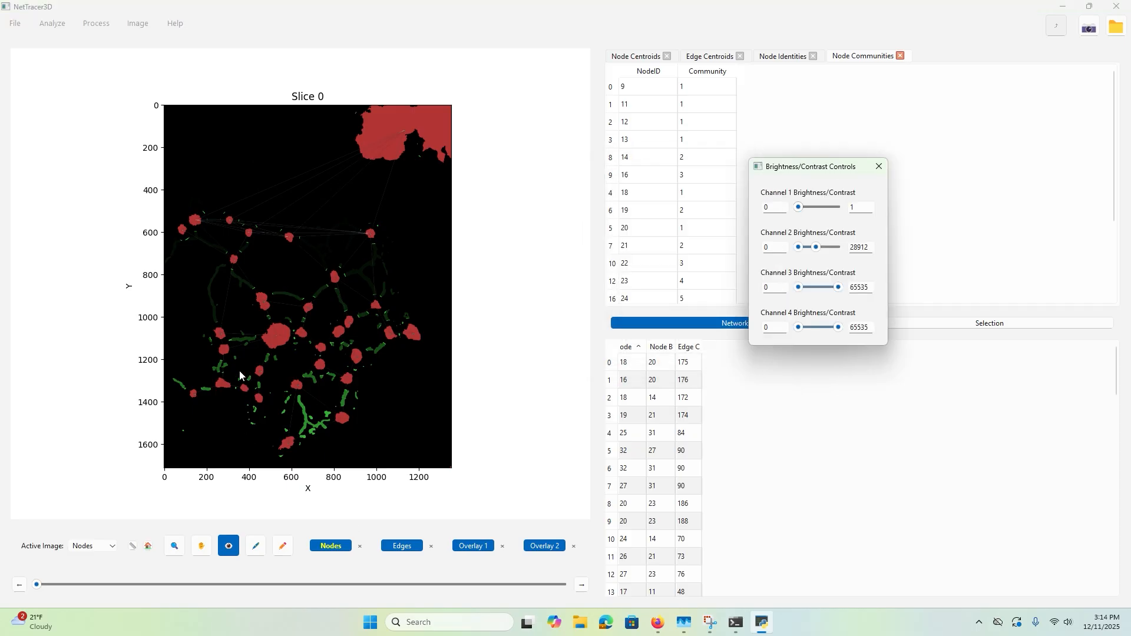
pyautogui.click(178, 548)
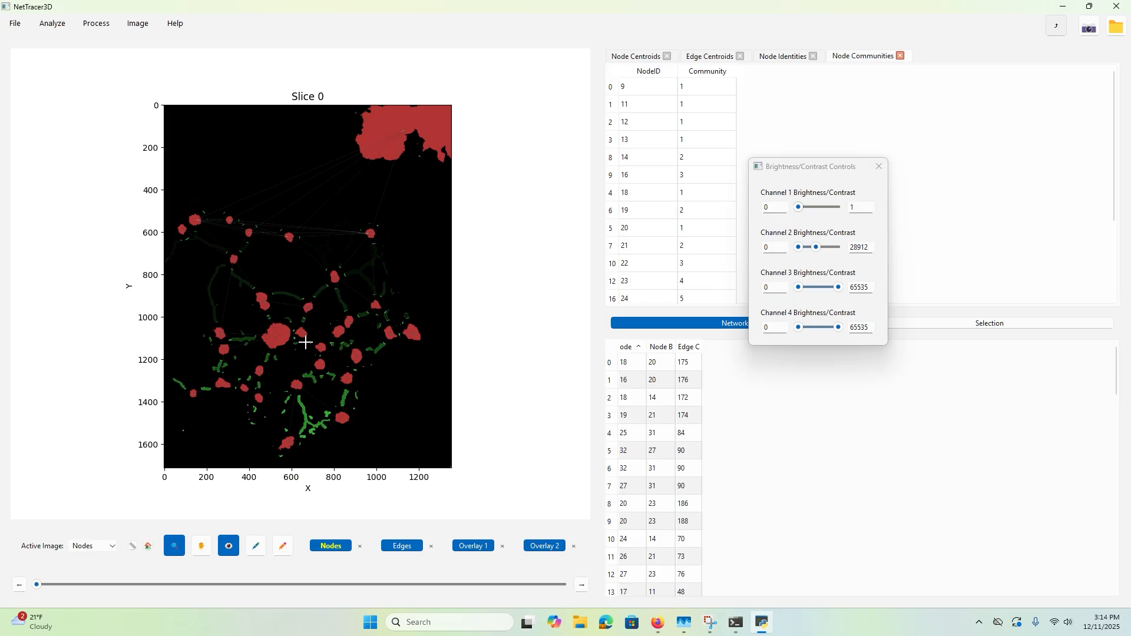
pyautogui.scroll(6, 306, 330)
pyautogui.scroll(-1, 295, 299)
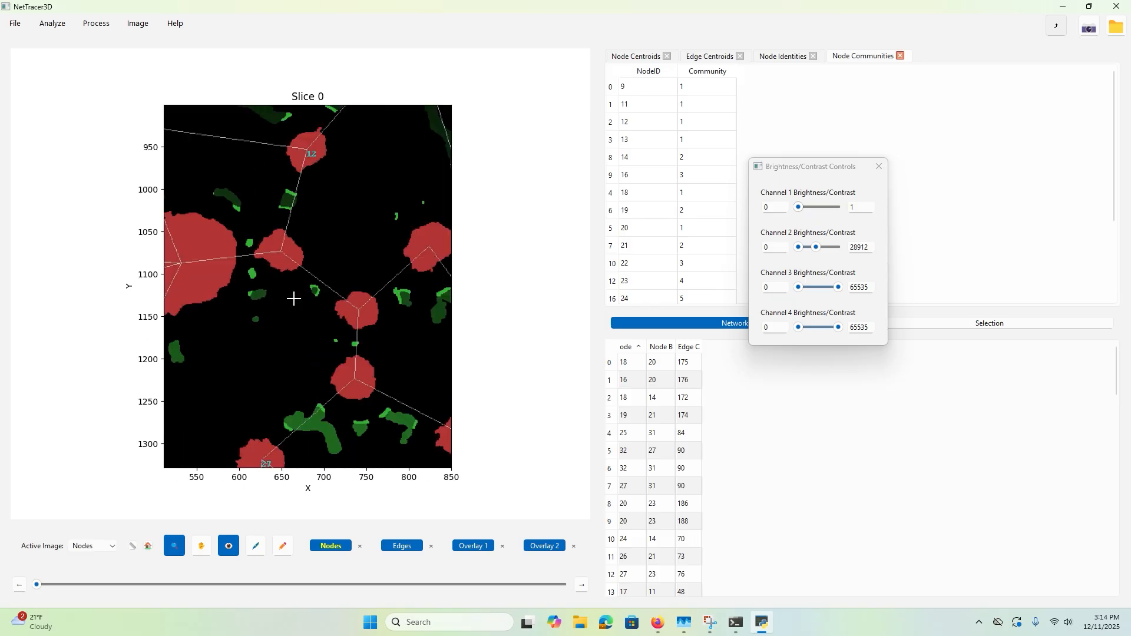
pyautogui.scroll(-5, 293, 298)
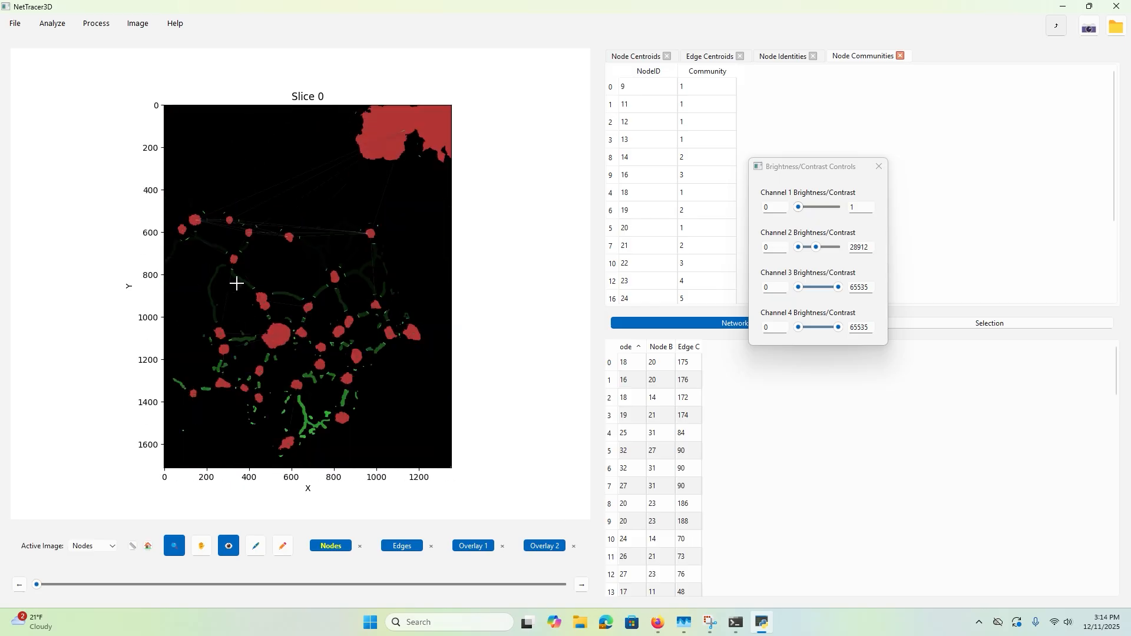
pyautogui.moveTo(237, 284); pyautogui.dragTo(349, 354)
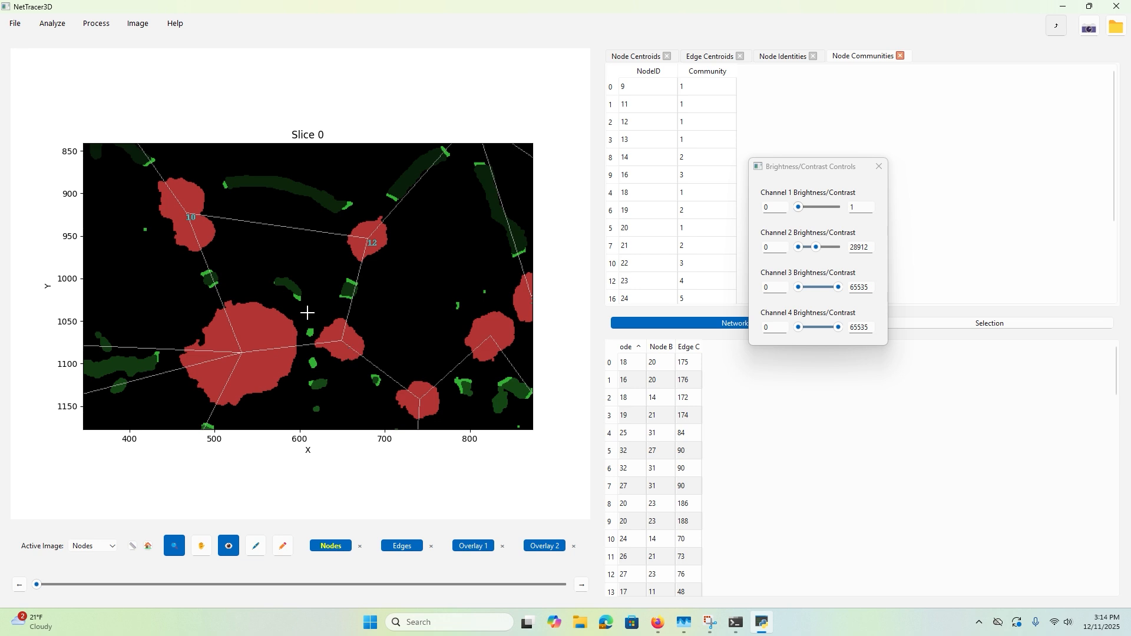
pyautogui.moveTo(243, 249); pyautogui.dragTo(431, 348)
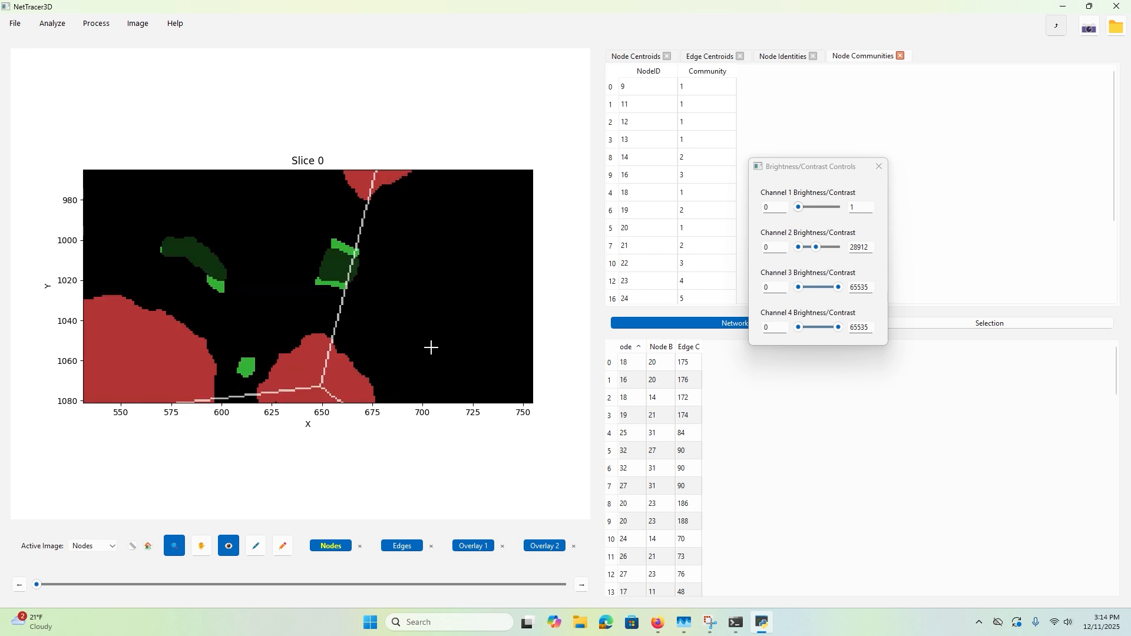
# Step: Zoom in on the central nodes, pan across the surrounding network links, and return to the full image with the view tools off
pyautogui.click(148, 547)
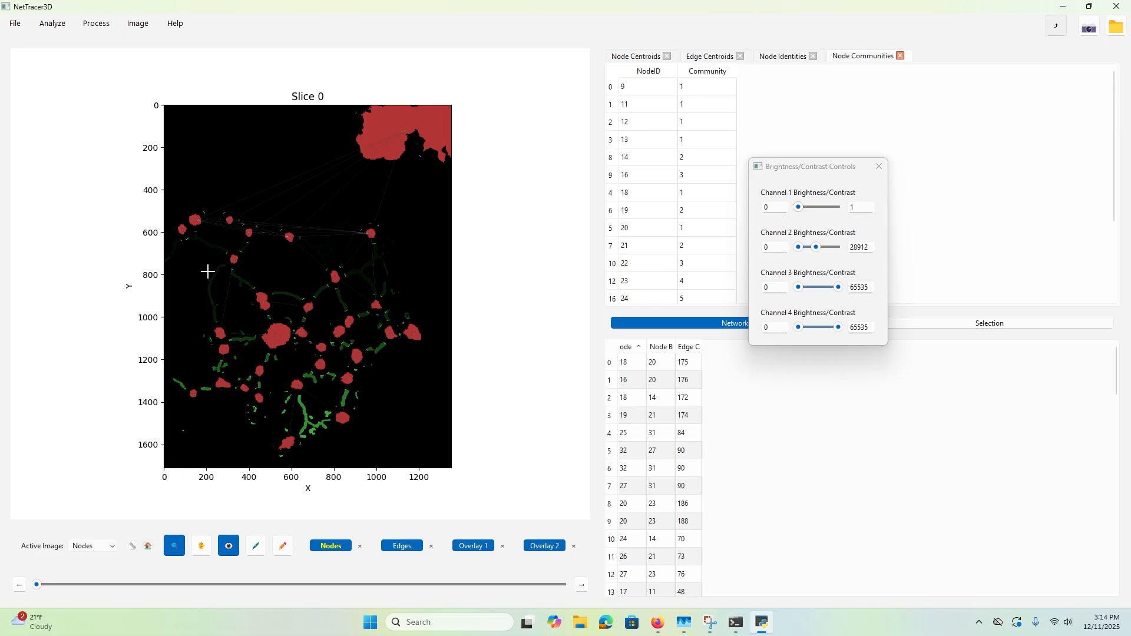
pyautogui.moveTo(253, 288); pyautogui.dragTo(384, 386)
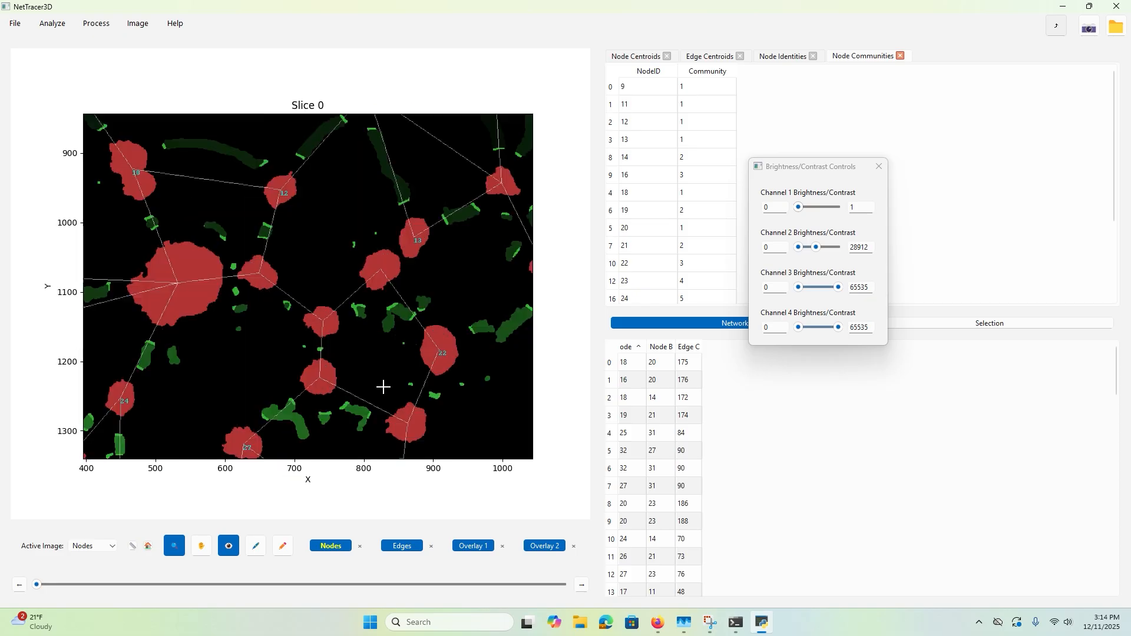
pyautogui.click(199, 549)
pyautogui.moveTo(339, 328); pyautogui.dragTo(248, 495)
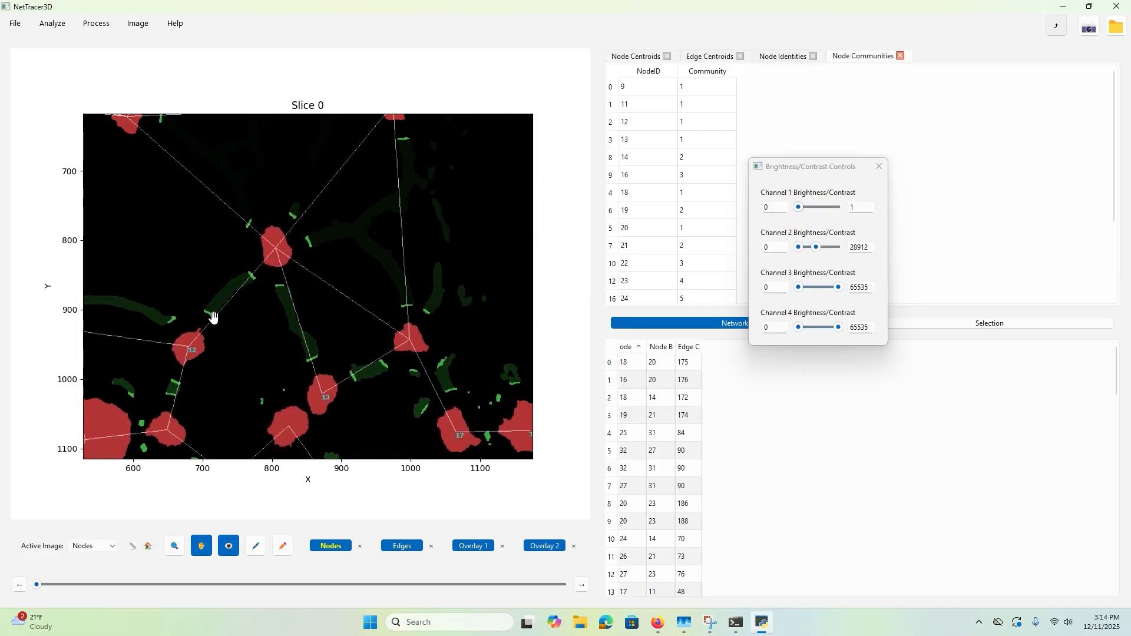
pyautogui.moveTo(214, 317); pyautogui.dragTo(219, 167)
pyautogui.moveTo(158, 446); pyautogui.dragTo(342, 226)
pyautogui.moveTo(232, 446); pyautogui.dragTo(263, 456)
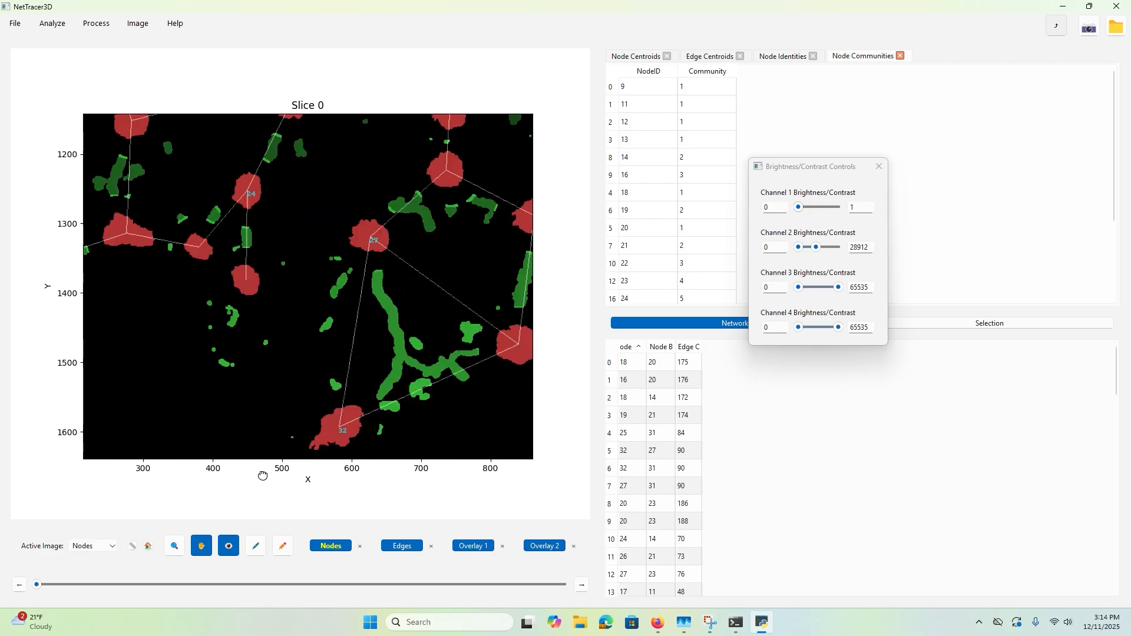
pyautogui.moveTo(236, 316); pyautogui.dragTo(217, 412)
pyautogui.click(204, 551)
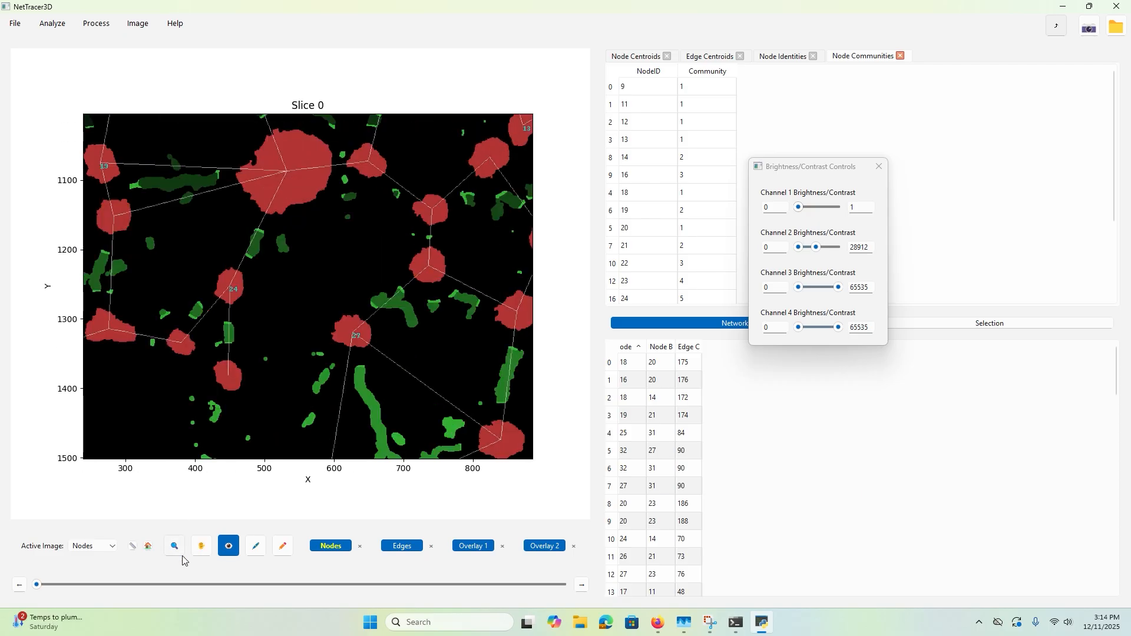
pyautogui.click(179, 551)
pyautogui.rightClick(220, 389)
pyautogui.click(181, 550)
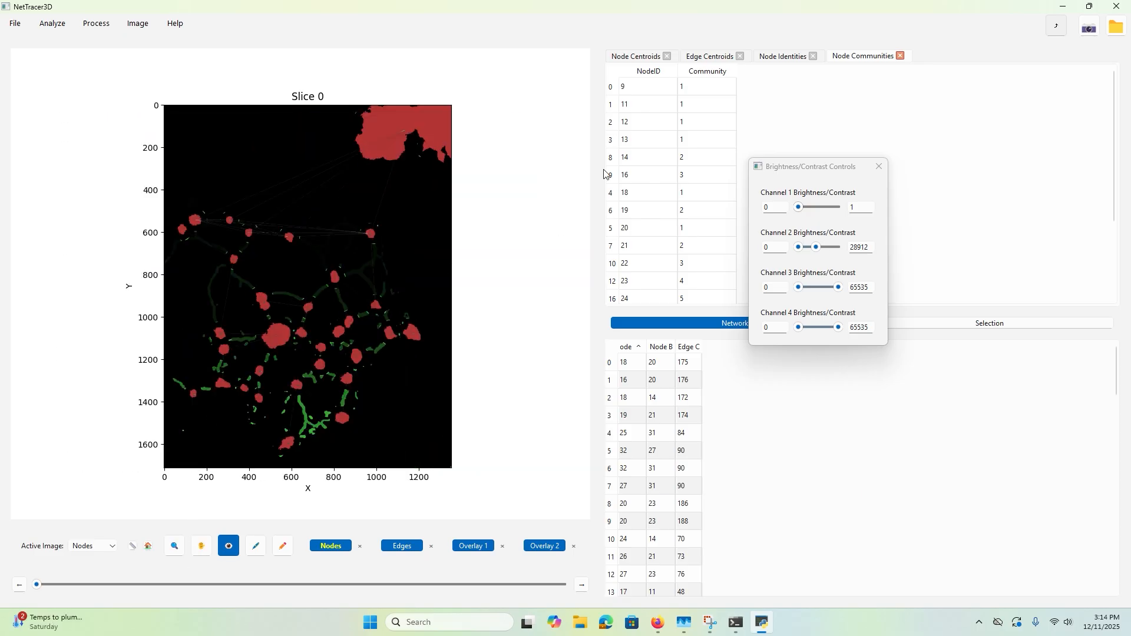
# Step: Close all the upper data tables, and select the large central node followed by the group of nodes around it
pyautogui.rightClick(683, 212)
pyautogui.click(709, 260)
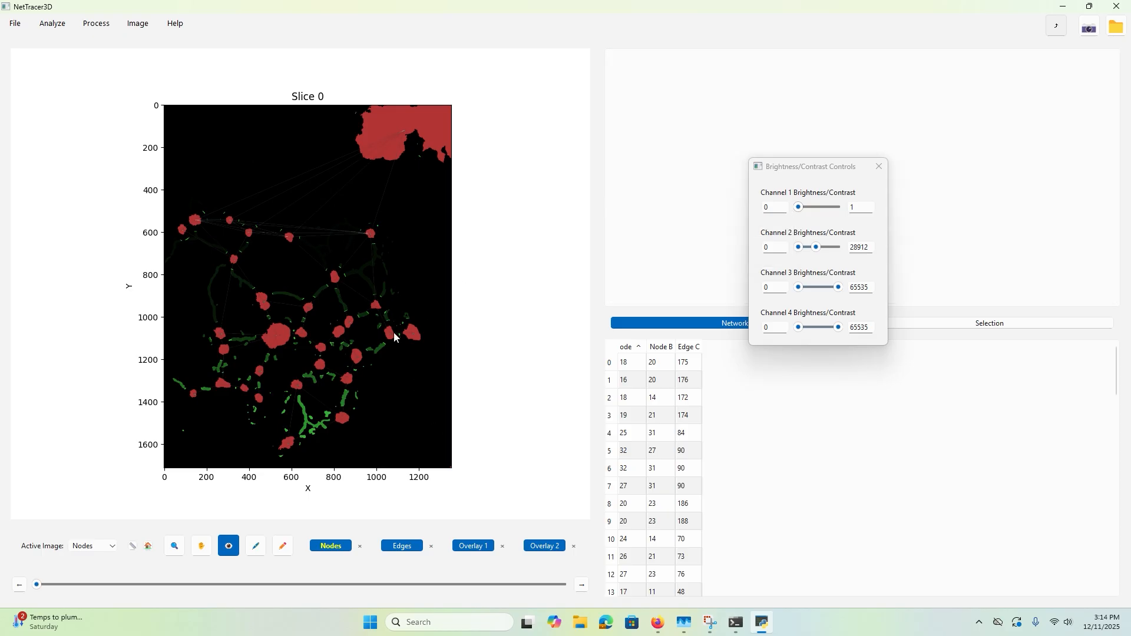
pyautogui.click(279, 334)
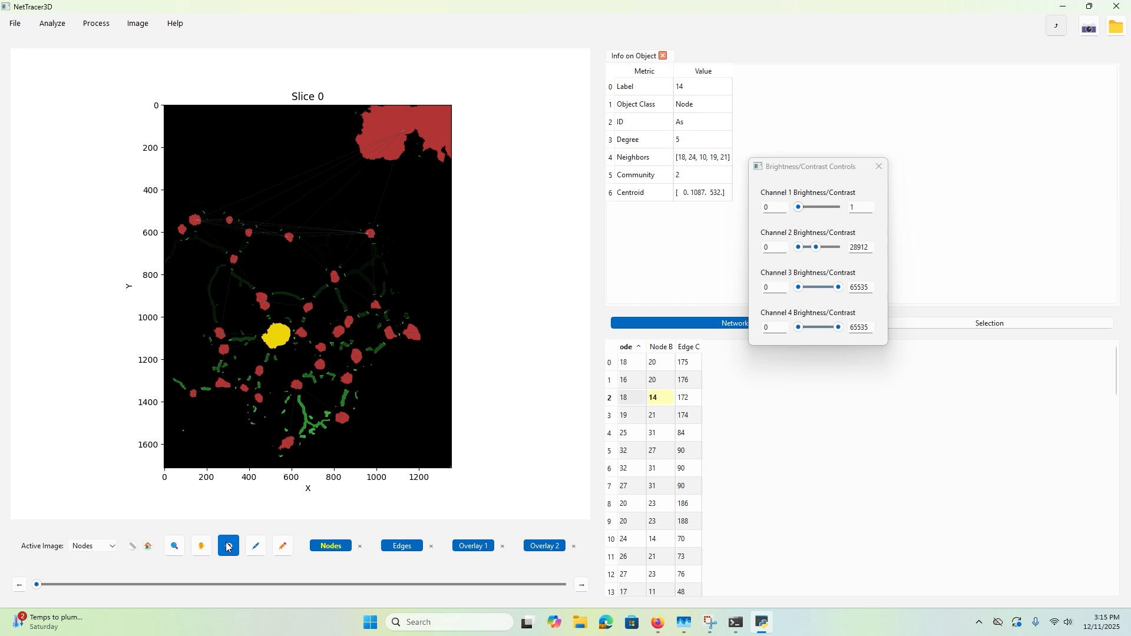
pyautogui.moveTo(262, 277); pyautogui.dragTo(341, 368)
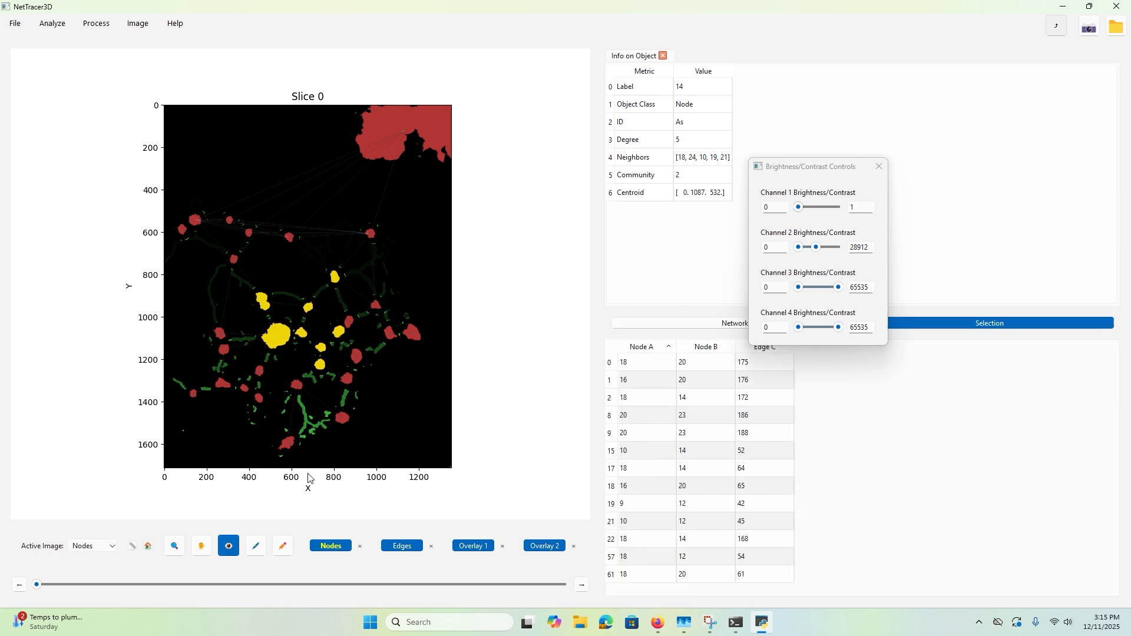
# Step: Hide and show the highlight overlay twice, and clear the node selection in the image
pyautogui.click(229, 546)
pyautogui.click(230, 546)
pyautogui.click(229, 546)
pyautogui.click(230, 547)
pyautogui.click(222, 439)
# Step: Brush a wavy stroke from node 10 to node 12 in slice 0, and select the painted object to inspect its info
pyautogui.click(256, 545)
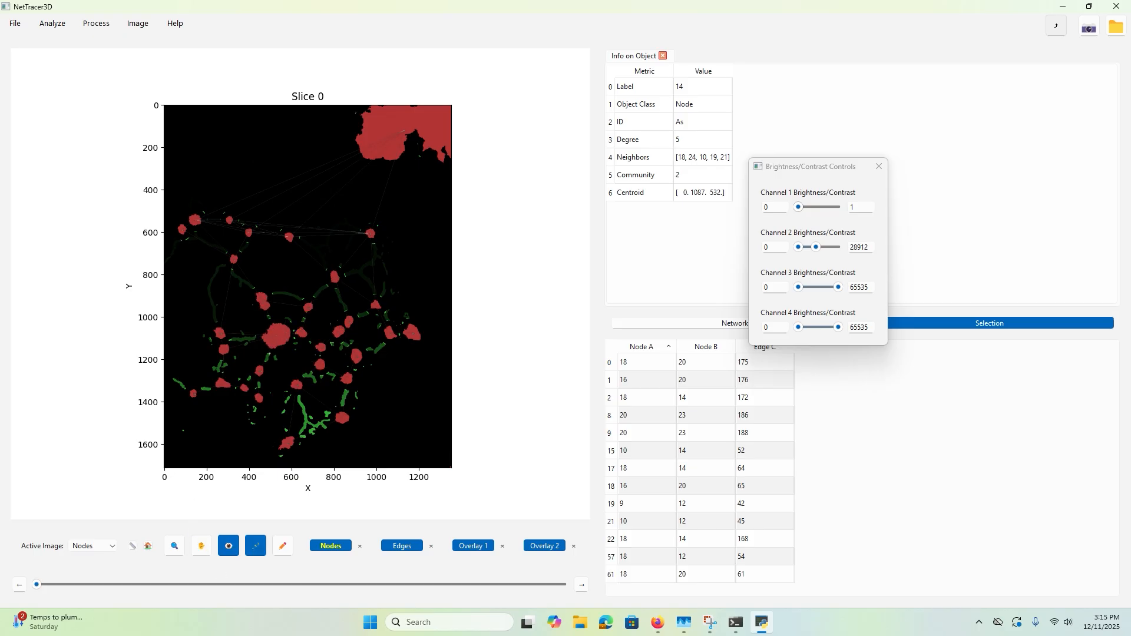
pyautogui.click(174, 546)
pyautogui.moveTo(235, 244); pyautogui.dragTo(350, 382)
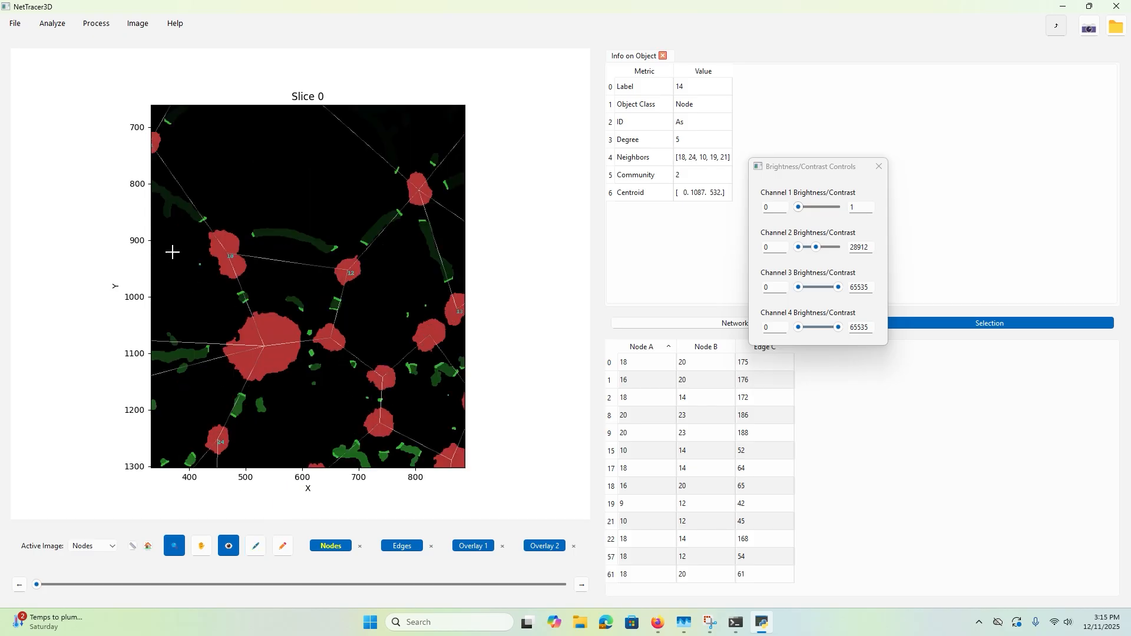
pyautogui.moveTo(193, 202); pyautogui.dragTo(397, 352)
pyautogui.click(257, 543)
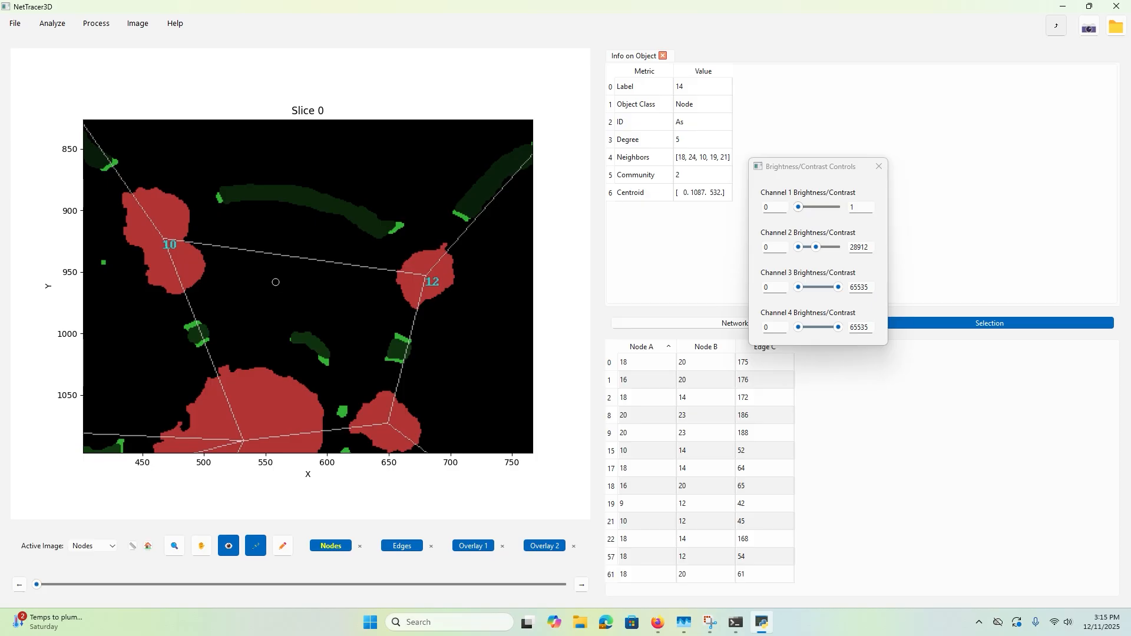
pyautogui.moveTo(207, 270); pyautogui.dragTo(443, 301)
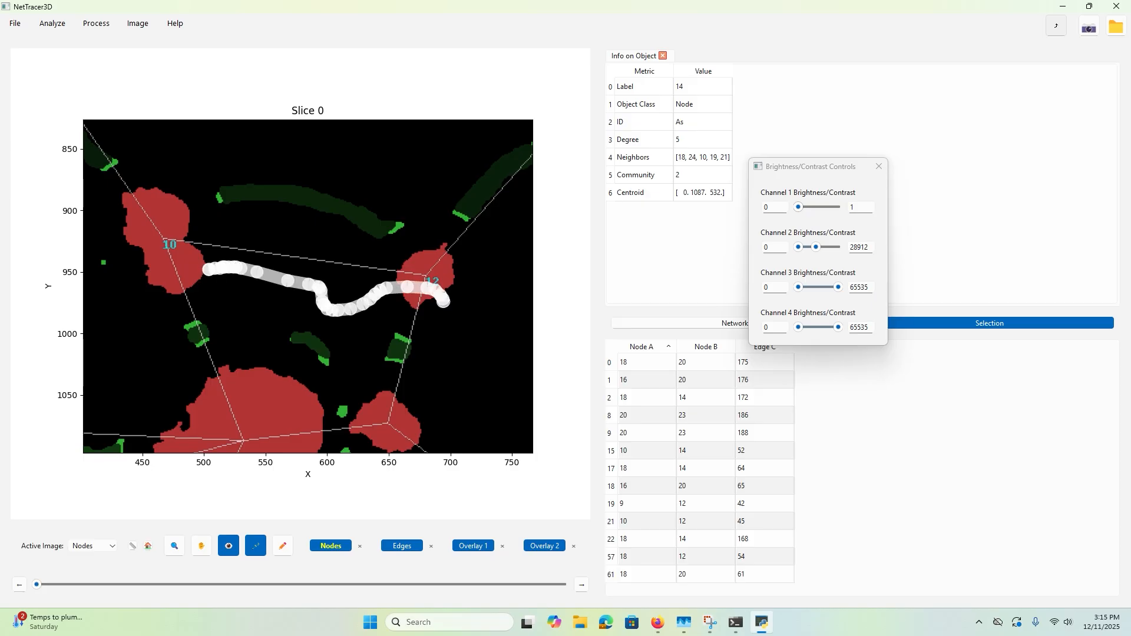
pyautogui.click(254, 545)
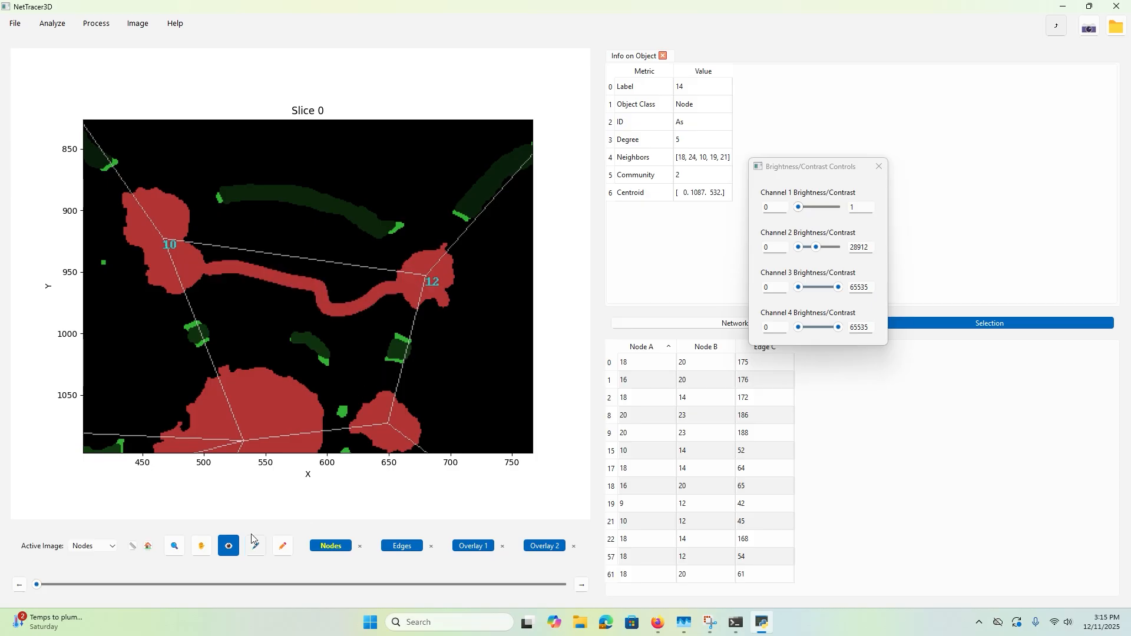
pyautogui.click(238, 273)
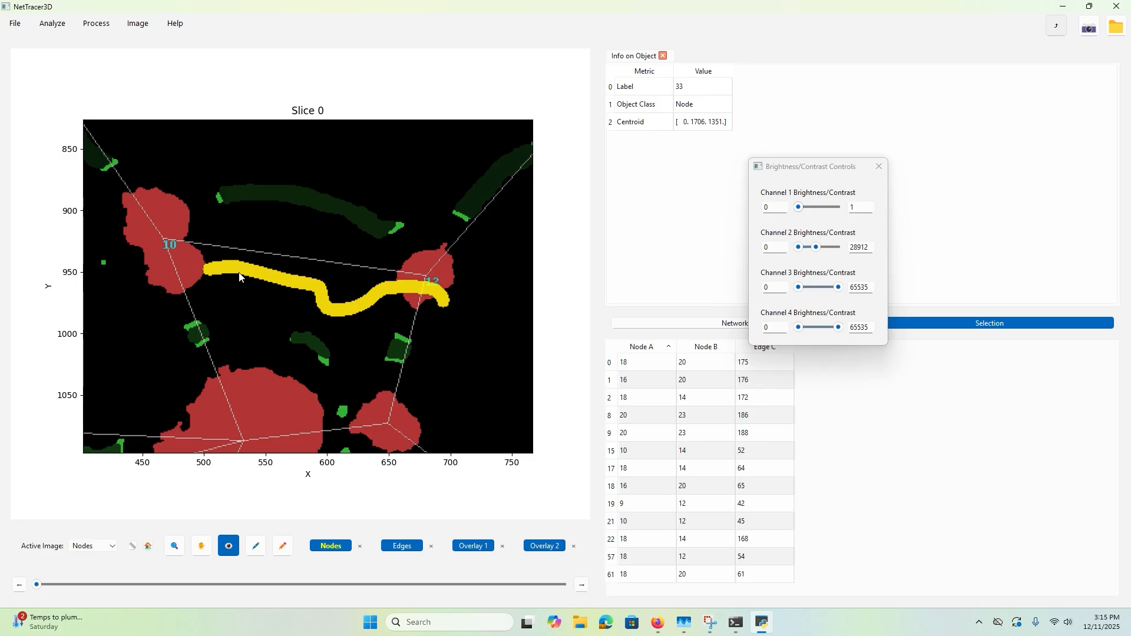
pyautogui.moveTo(687, 90); pyautogui.dragTo(594, 280)
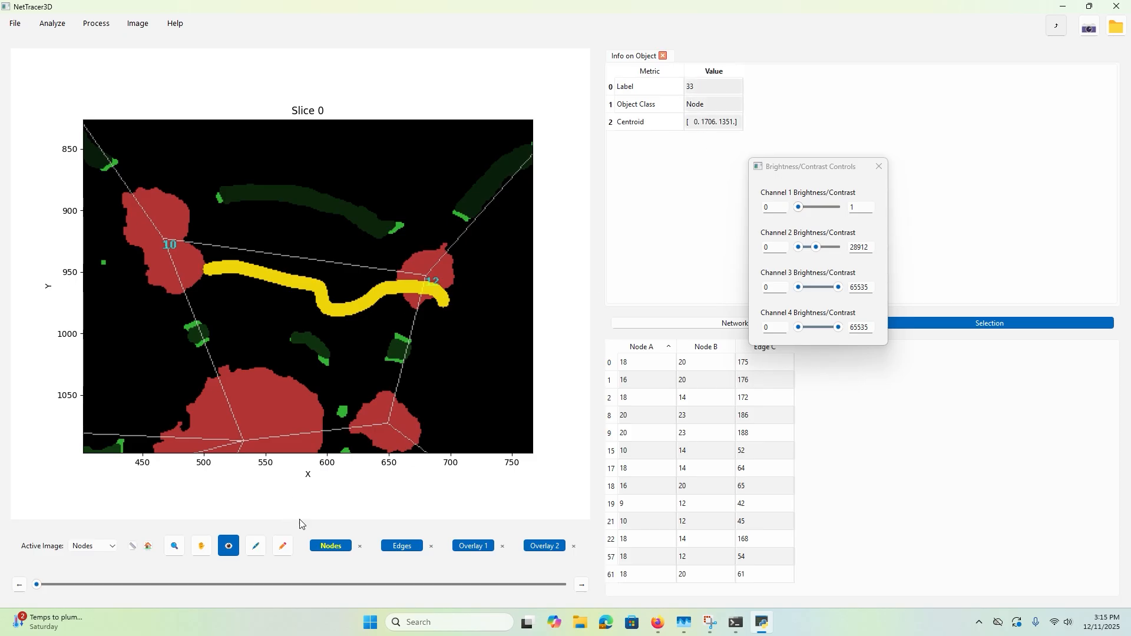
# Step: Paint a long stroke crossing the highlighted one and a shorter one above node 12, and erase part of node 10's inner edge
pyautogui.click(255, 546)
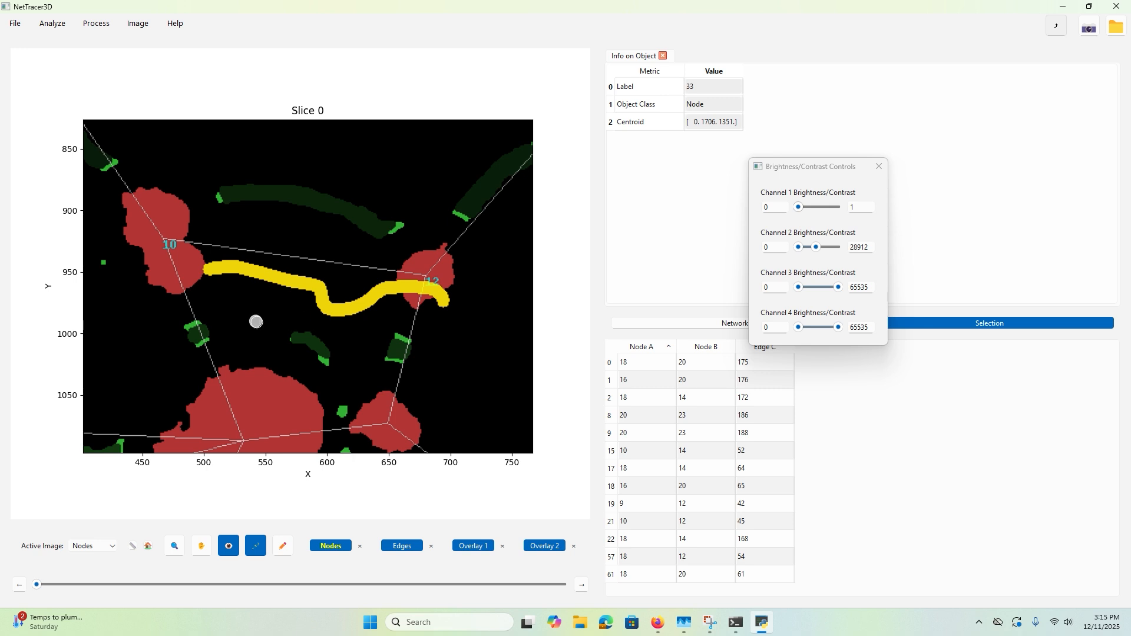
pyautogui.moveTo(256, 321); pyautogui.dragTo(359, 141)
pyautogui.moveTo(376, 172); pyautogui.dragTo(384, 233)
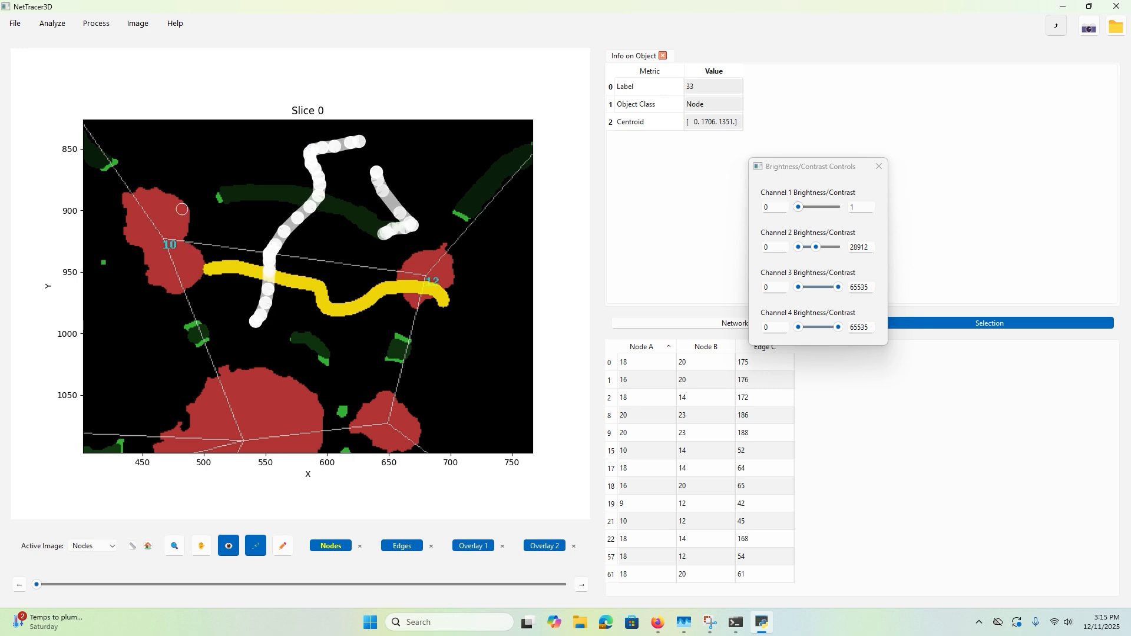
pyautogui.moveTo(184, 230); pyautogui.dragTo(198, 257)
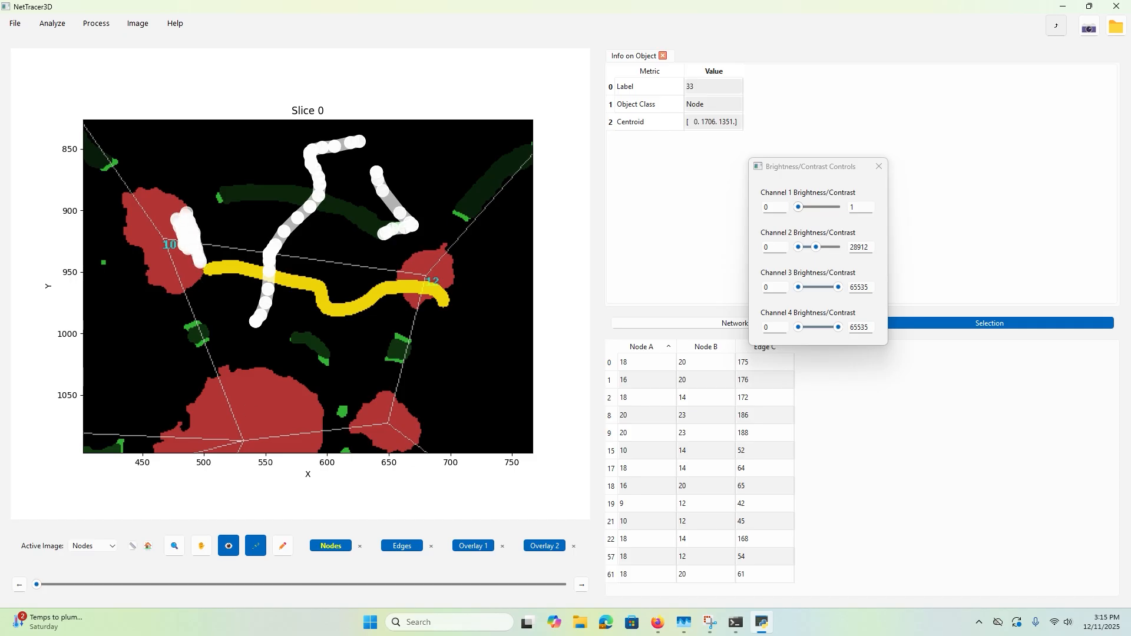
pyautogui.click(261, 552)
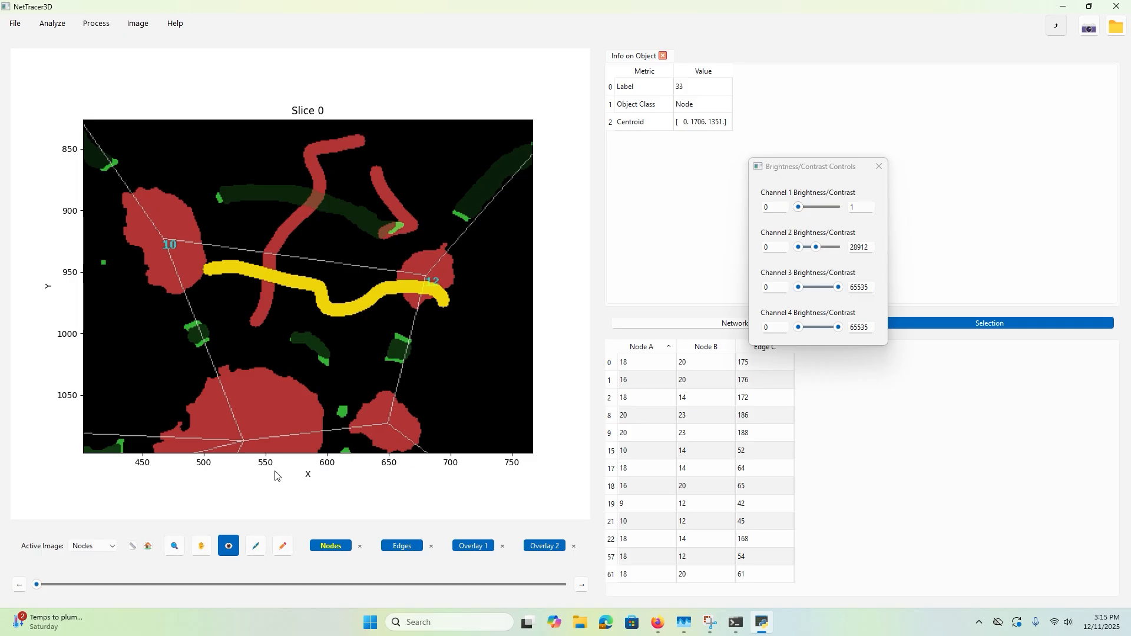
pyautogui.click(252, 550)
pyautogui.moveTo(189, 252)
pyautogui.mouseDown()
pyautogui.moveTo(189, 238)
pyautogui.moveTo(203, 278)
pyautogui.moveTo(196, 249)
pyautogui.mouseUp()
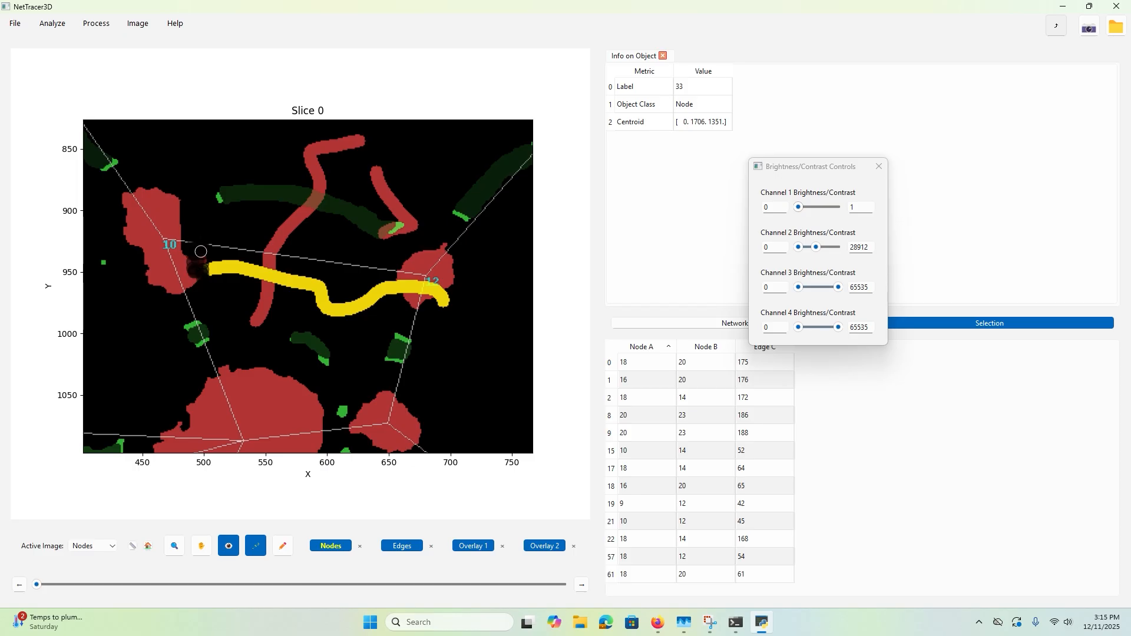
# Step: Paint thin branching strokes above node 14 with the 3D brush set to 5, and check them in slices 0 and 1
pyautogui.scroll(-2, 252, 222)
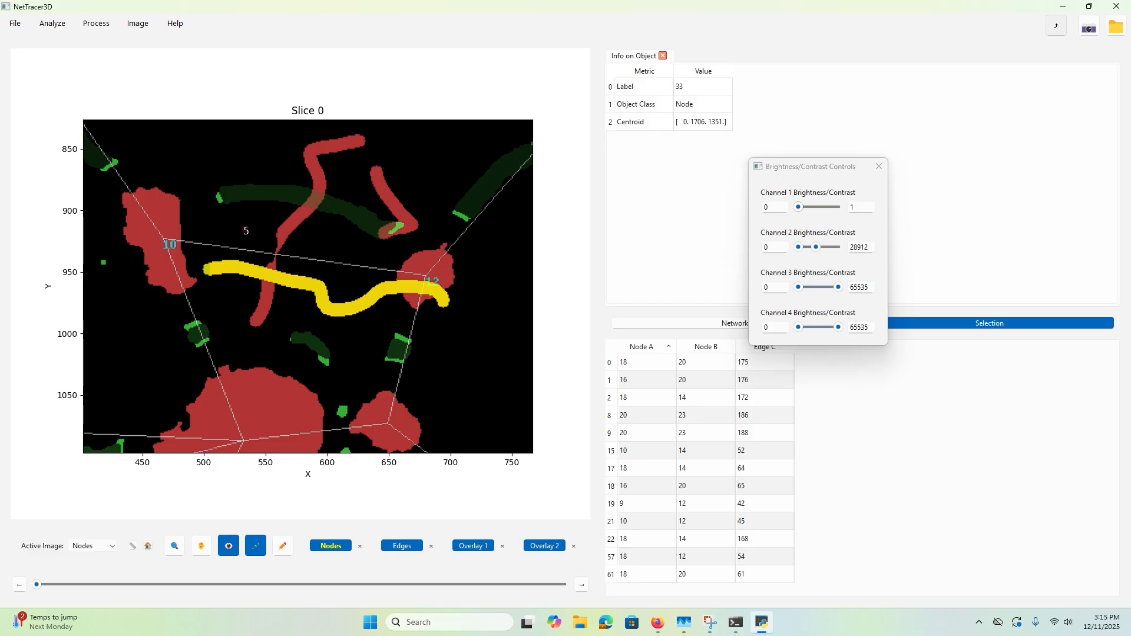
pyautogui.moveTo(238, 238)
pyautogui.mouseDown()
pyautogui.moveTo(284, 264)
pyautogui.moveTo(354, 267)
pyautogui.moveTo(307, 225)
pyautogui.moveTo(275, 295)
pyautogui.moveTo(259, 248)
pyautogui.moveTo(310, 315)
pyautogui.moveTo(252, 374)
pyautogui.moveTo(238, 361)
pyautogui.mouseUp()
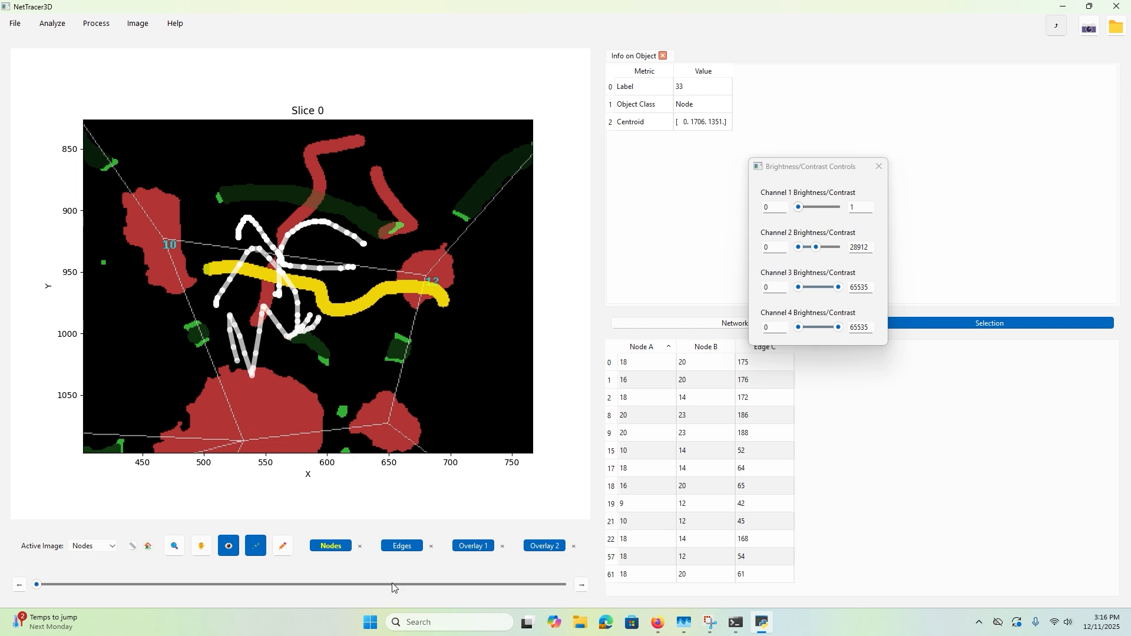
pyautogui.click(581, 586)
pyautogui.click(21, 584)
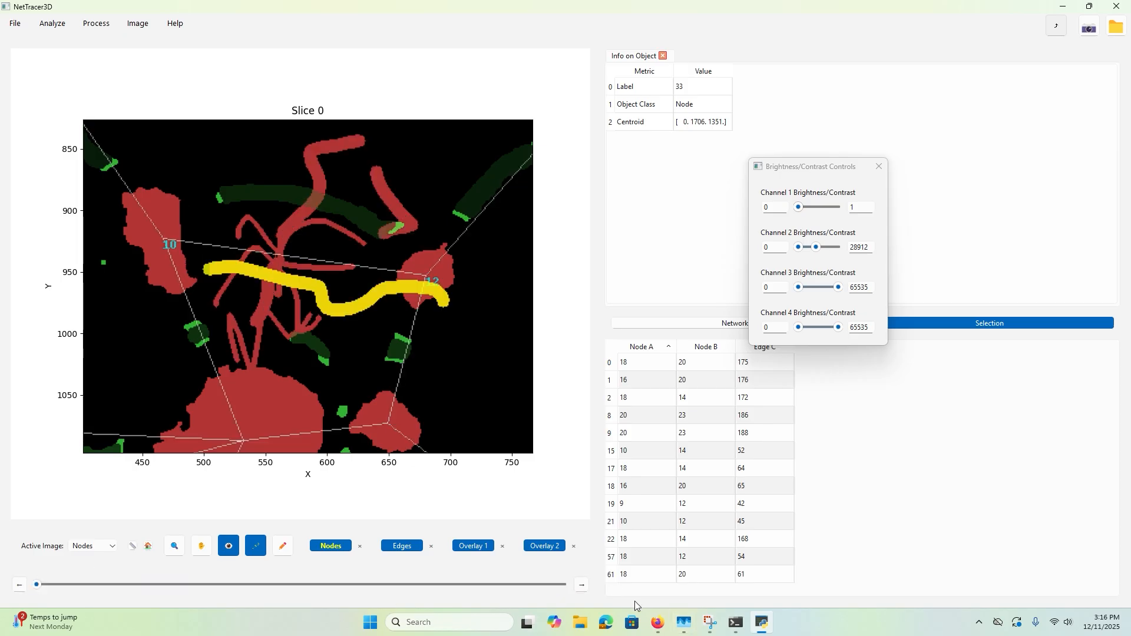
pyautogui.click(584, 585)
pyautogui.click(20, 585)
pyautogui.click(581, 585)
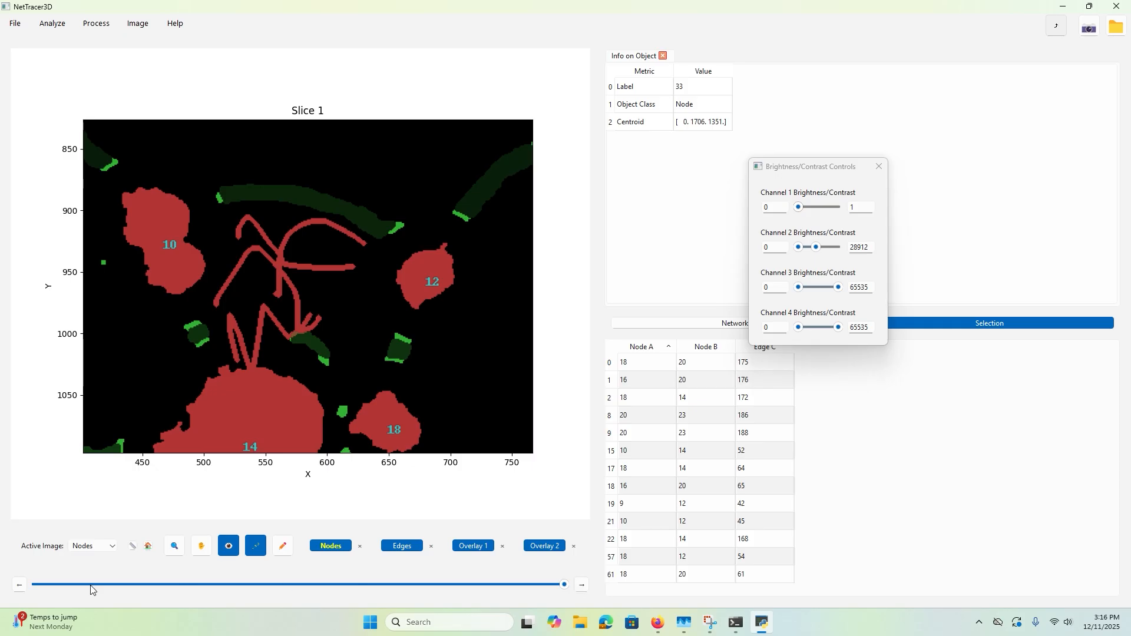
pyautogui.click(20, 586)
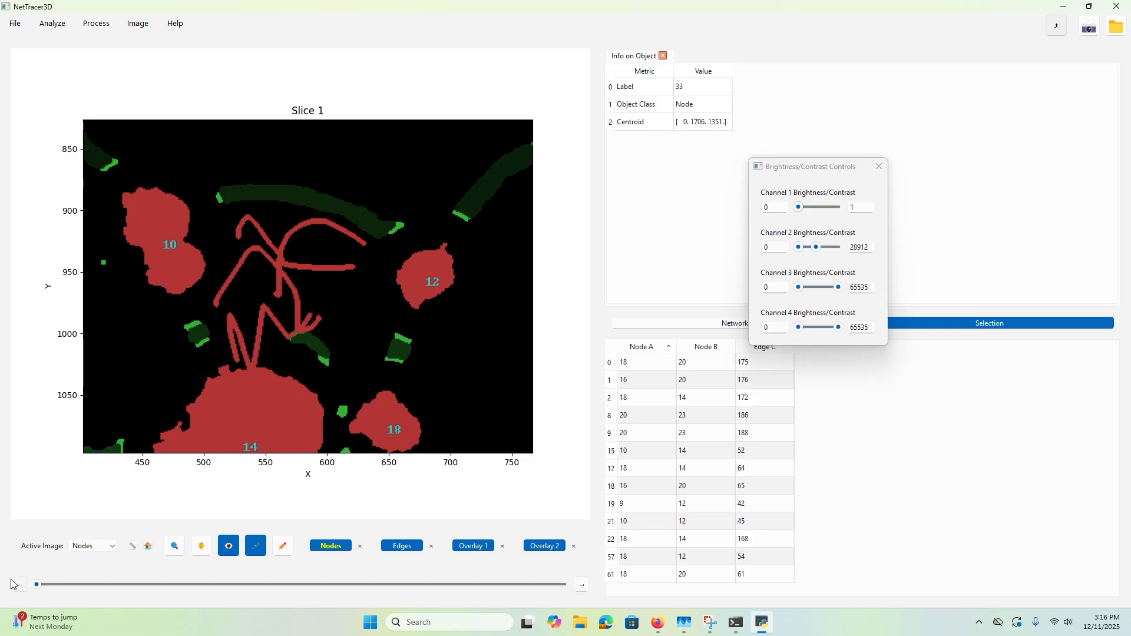
# Step: Return to the full image, turn on the scale bar, and examine it zoomed in on the central nodes and at full view
pyautogui.click(174, 545)
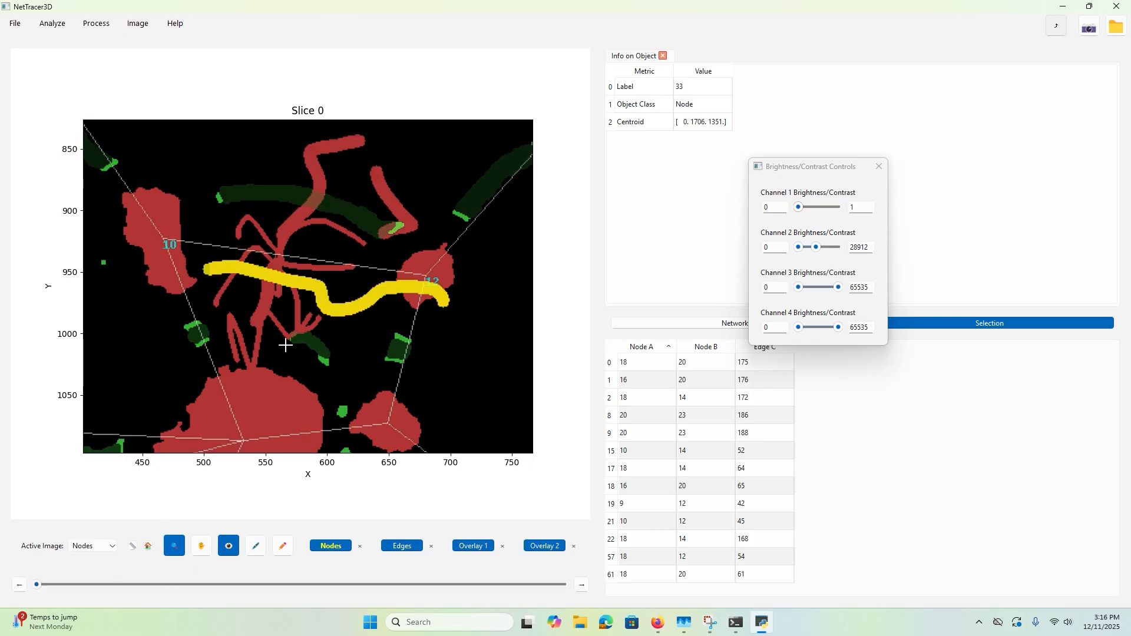
pyautogui.rightClick(285, 345)
pyautogui.rightClick(273, 393)
pyautogui.click(174, 547)
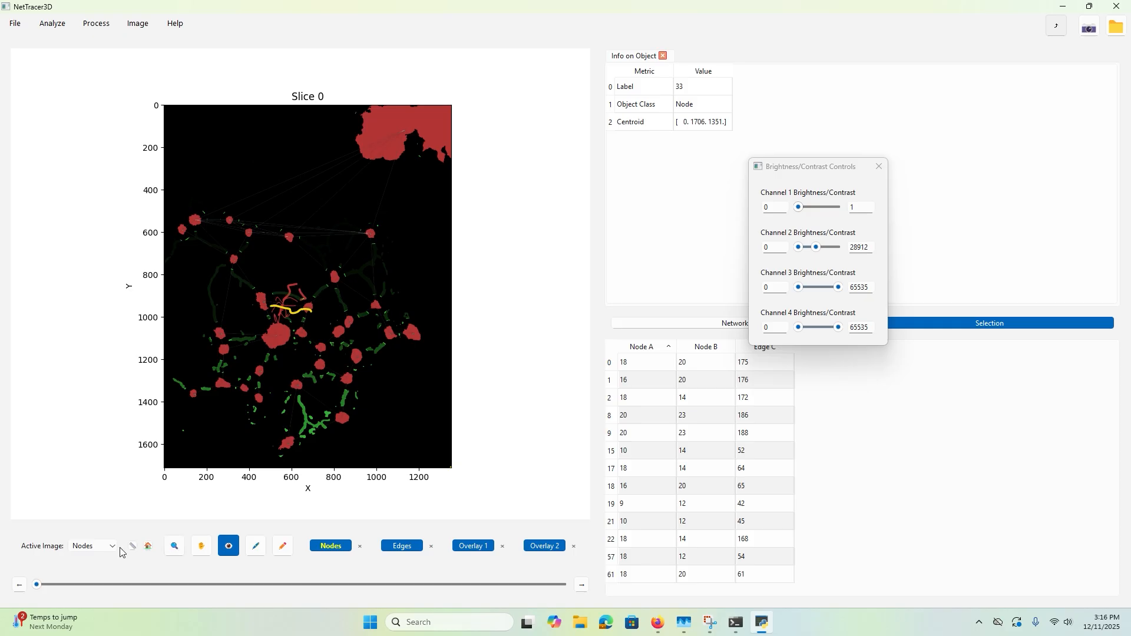
pyautogui.click(133, 546)
pyautogui.click(174, 546)
pyautogui.moveTo(290, 316); pyautogui.dragTo(373, 389)
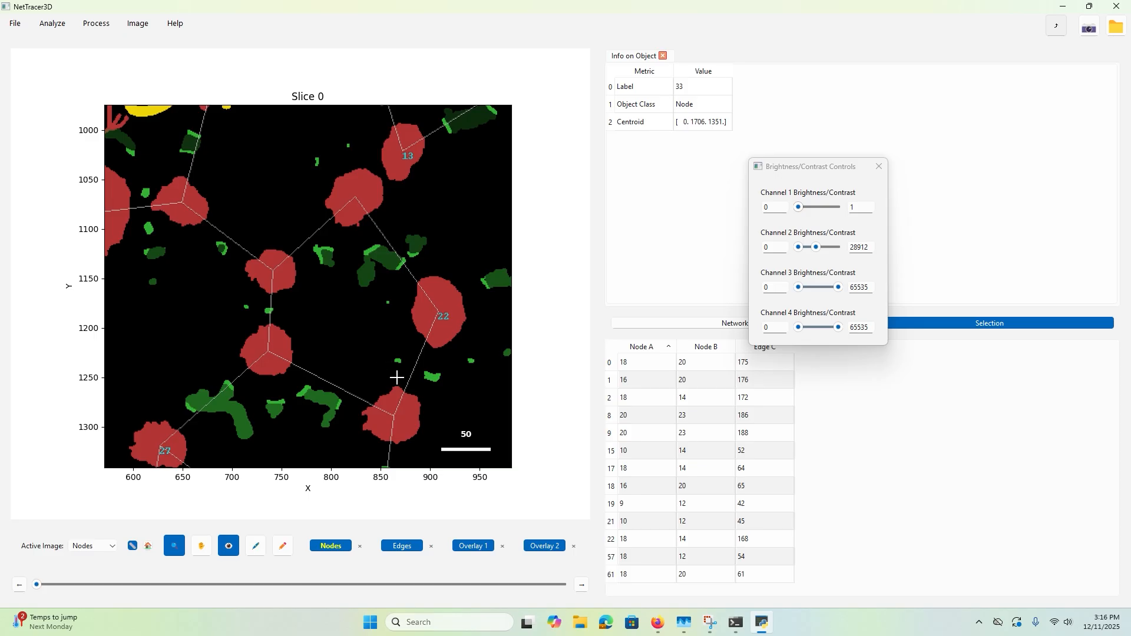
pyautogui.rightClick(300, 317)
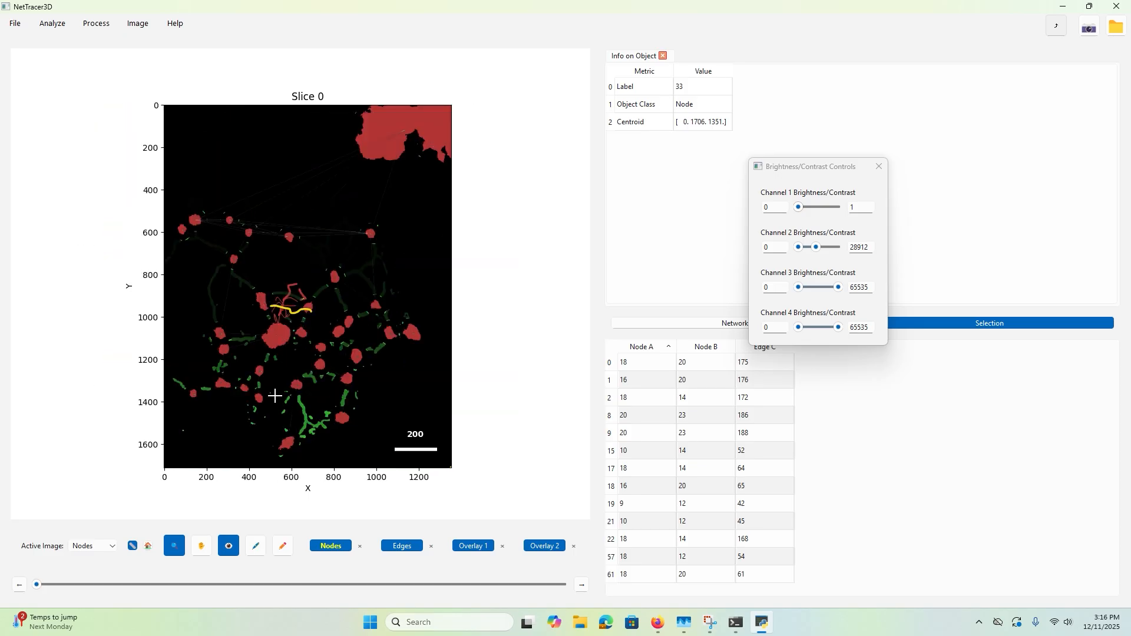
pyautogui.click(174, 545)
# Step: Switch the active image from Nodes to Edges, and from Edges to Overlay 1
pyautogui.click(93, 546)
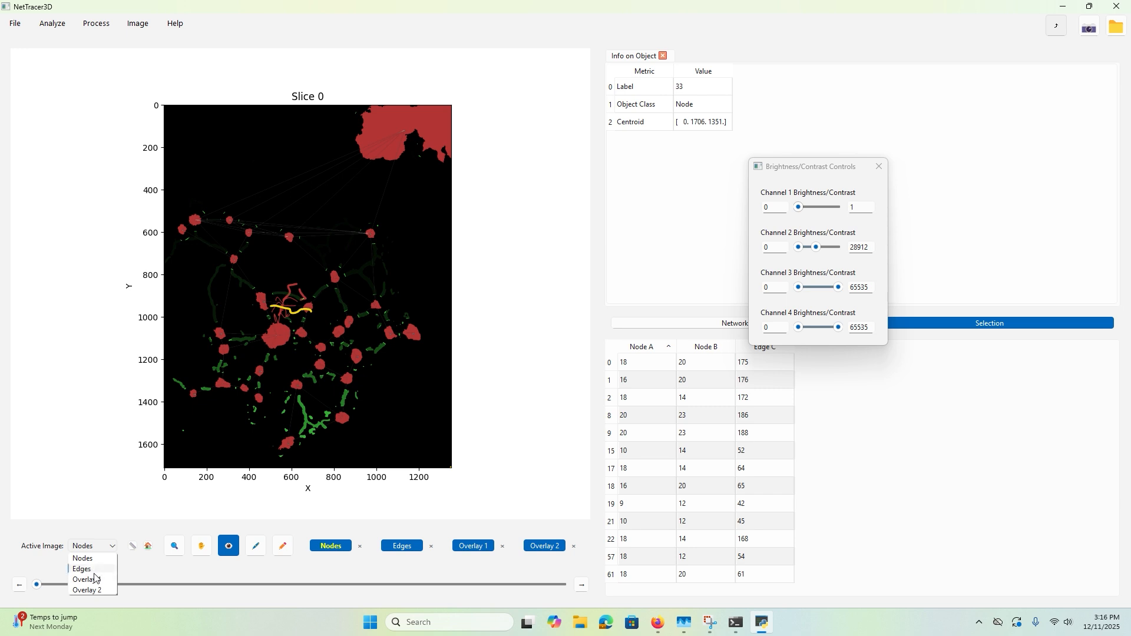
pyautogui.click(99, 570)
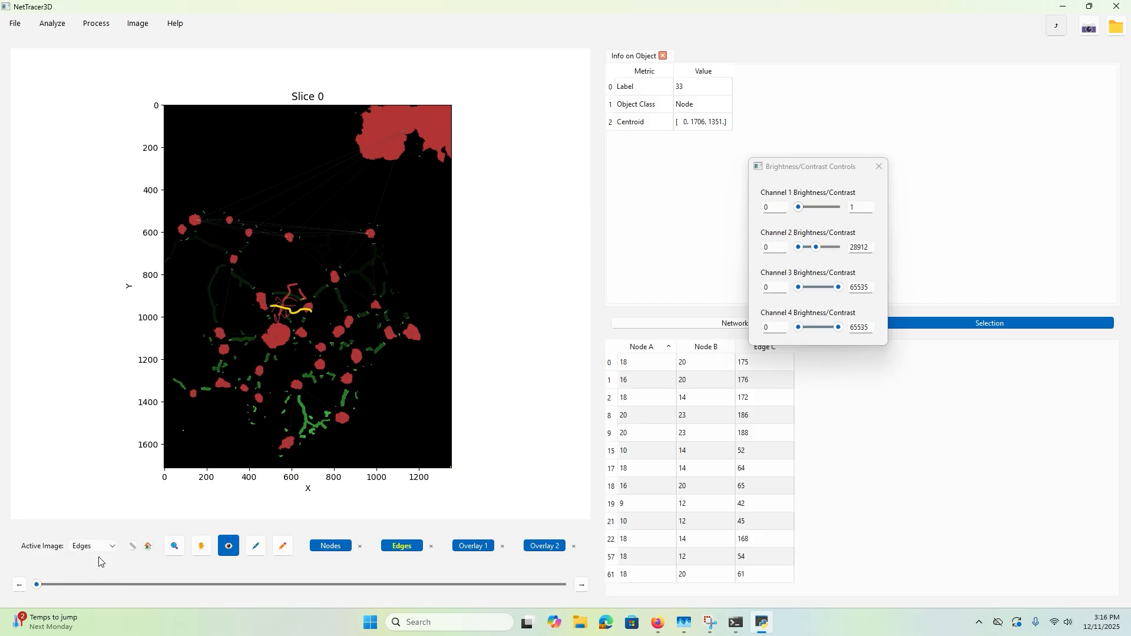
pyautogui.click(101, 553)
pyautogui.click(97, 582)
# Step: Examine the available image processing, saving, network analysis, generation and network modification commands
pyautogui.click(97, 23)
pyautogui.moveTo(103, 56)
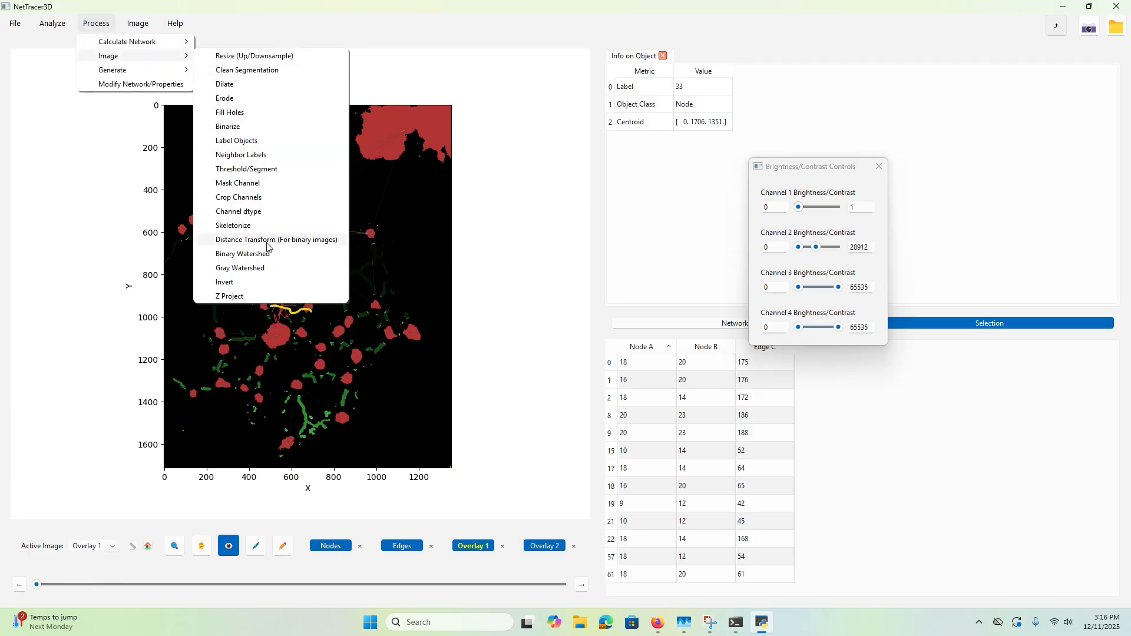
pyautogui.click(126, 203)
pyautogui.click(15, 23)
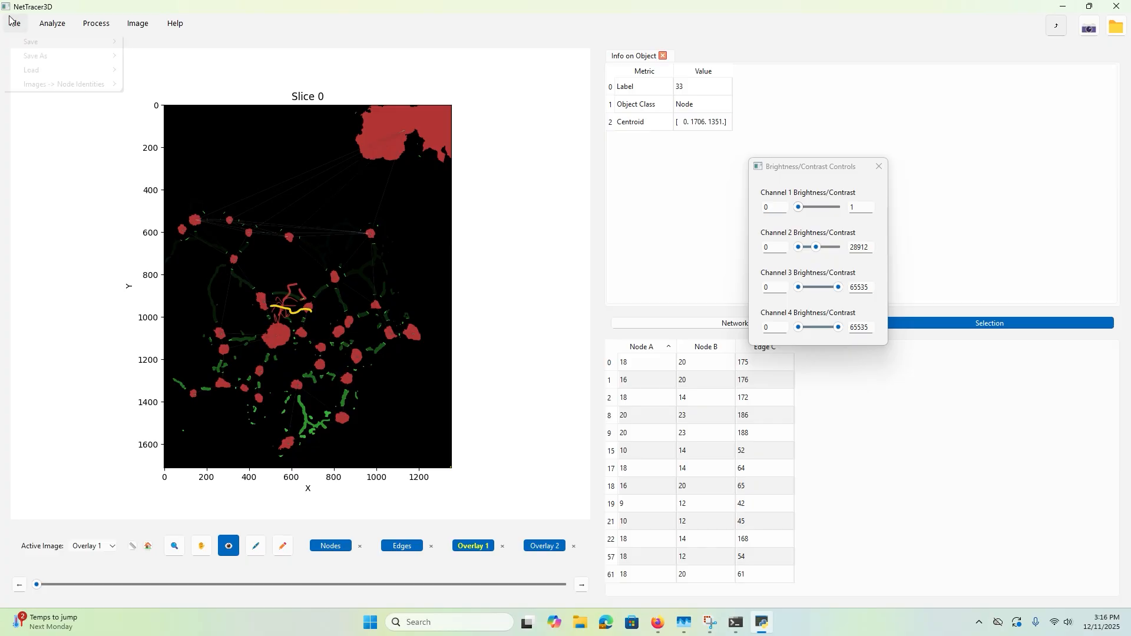
pyautogui.moveTo(35, 44)
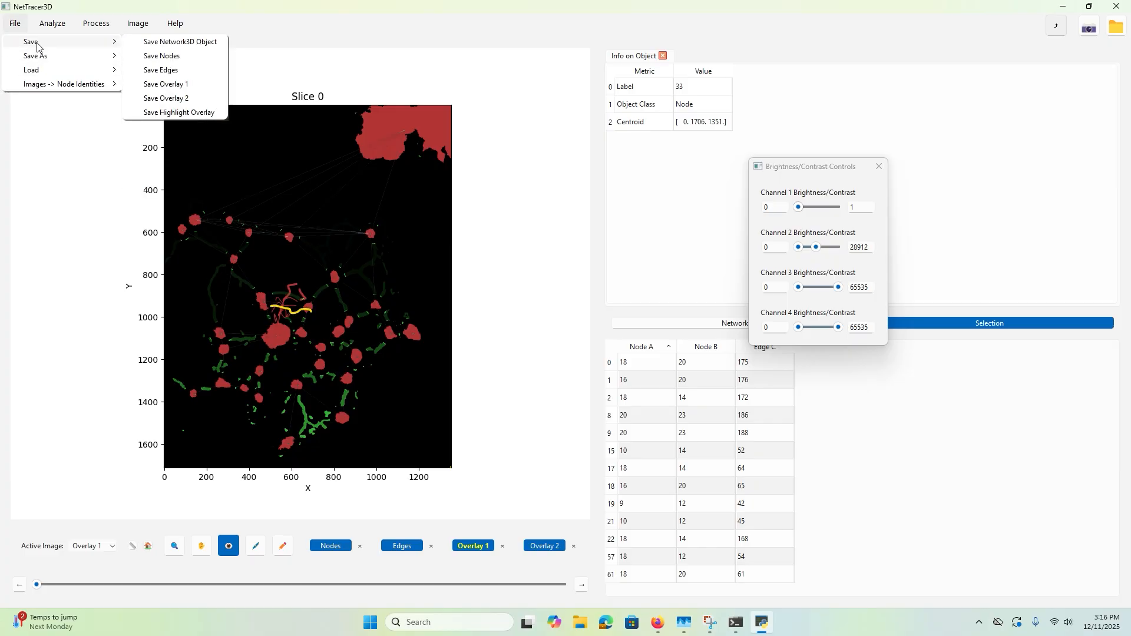
pyautogui.click(52, 24)
pyautogui.moveTo(68, 55)
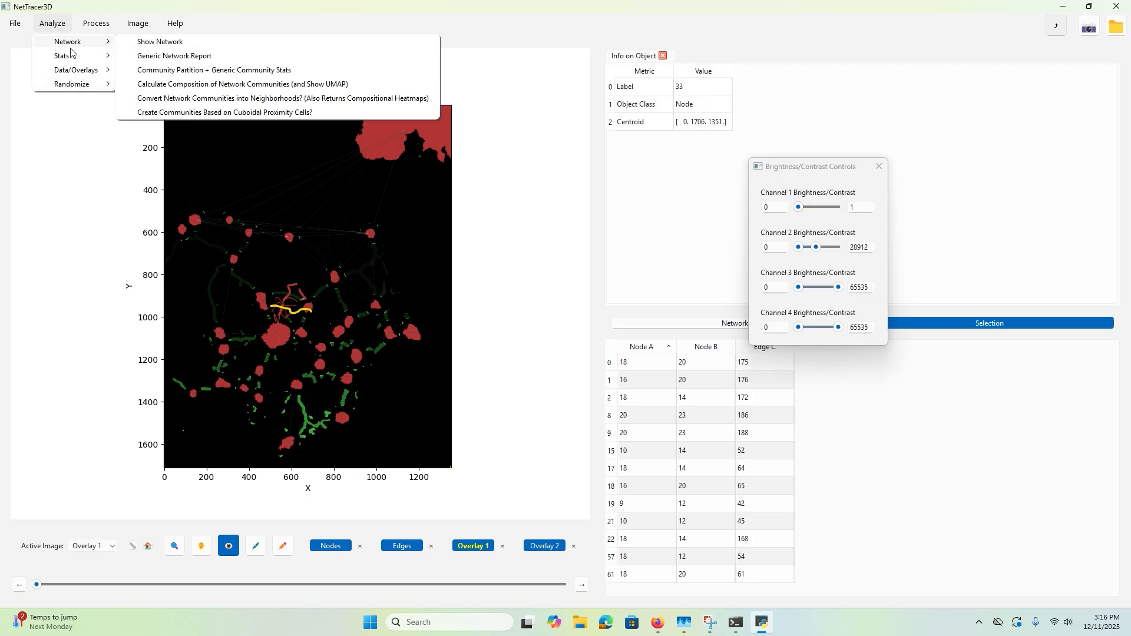
pyautogui.click(96, 24)
pyautogui.moveTo(110, 47)
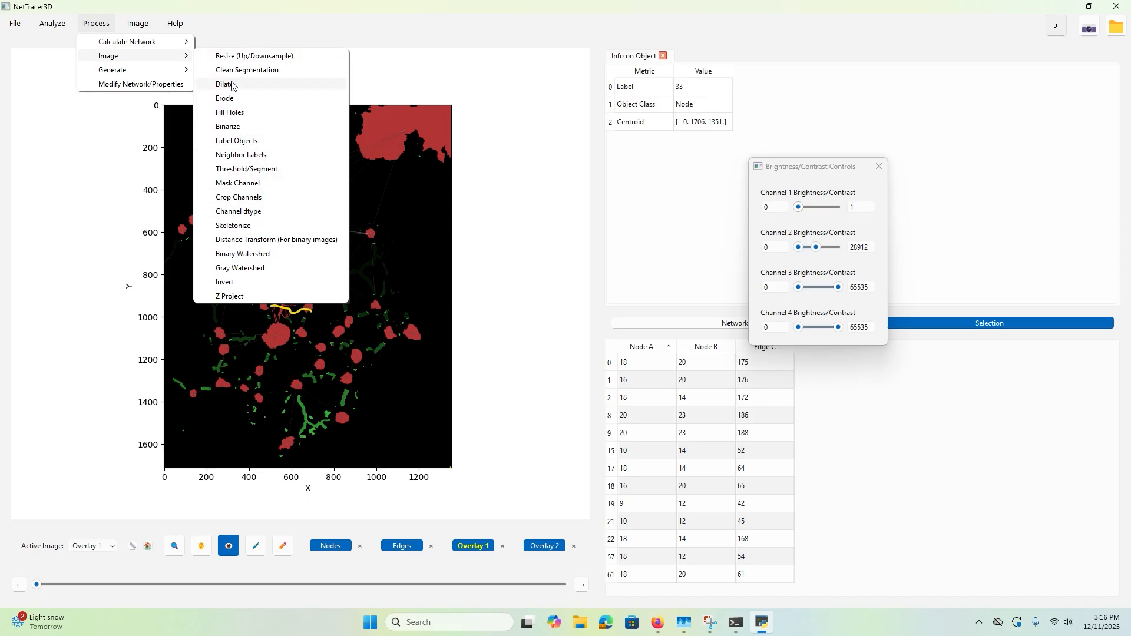
pyautogui.moveTo(177, 72)
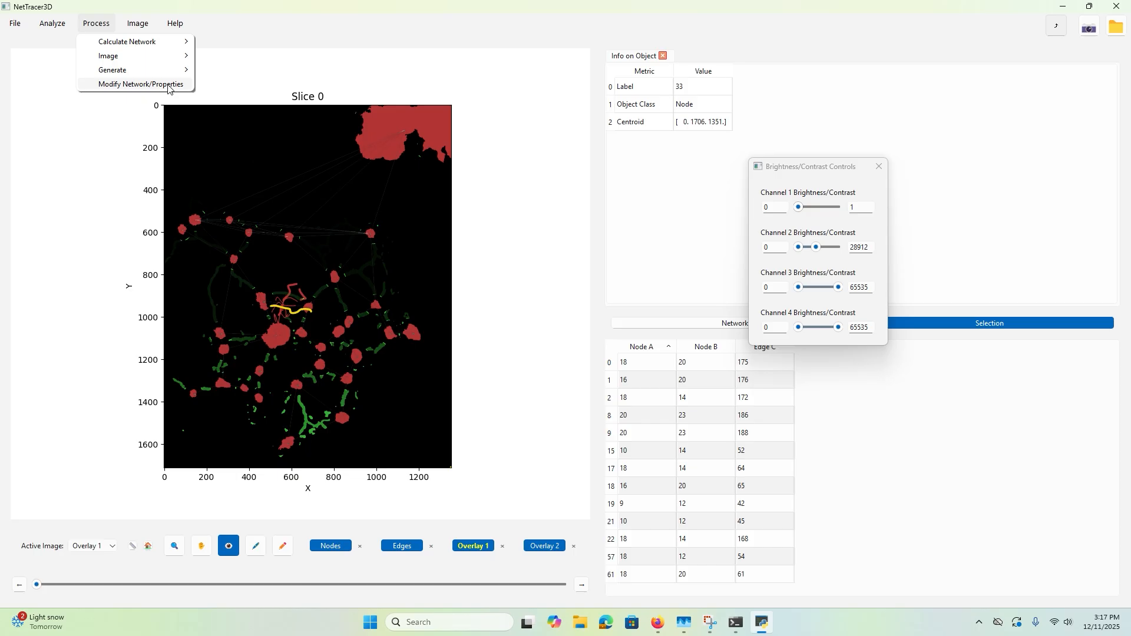
# Step: Enter 5 as the xy_scale in the image properties, leave the z_scale as is, and close them without applying
pyautogui.moveTo(137, 23)
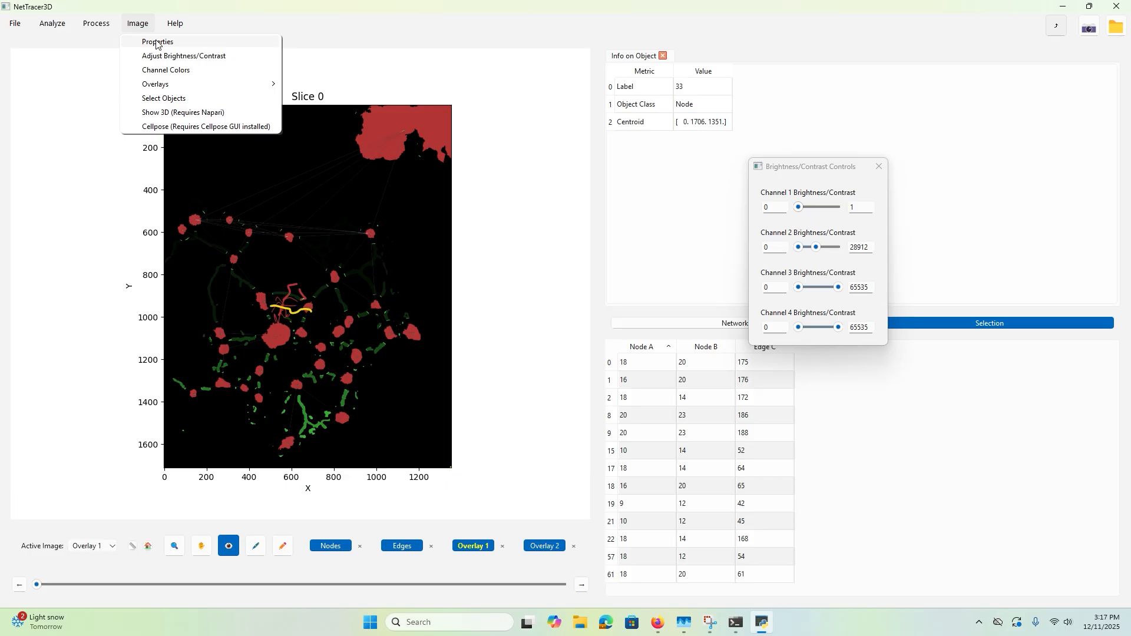
pyautogui.click(156, 43)
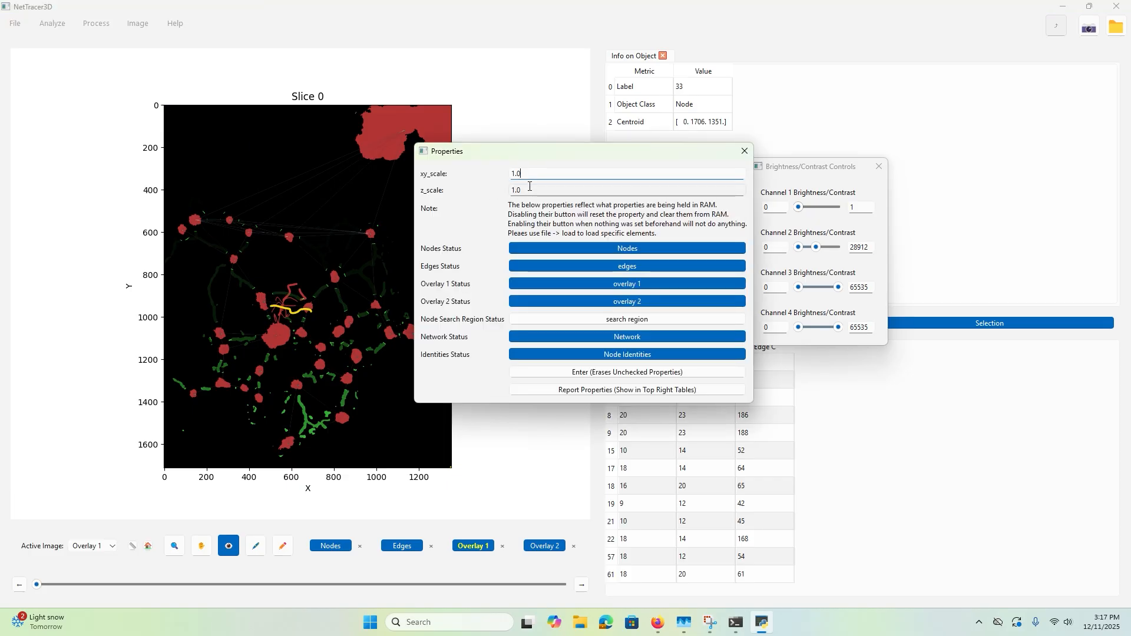
pyautogui.press('Tab')
pyautogui.hotkey('shift', 'Tab')
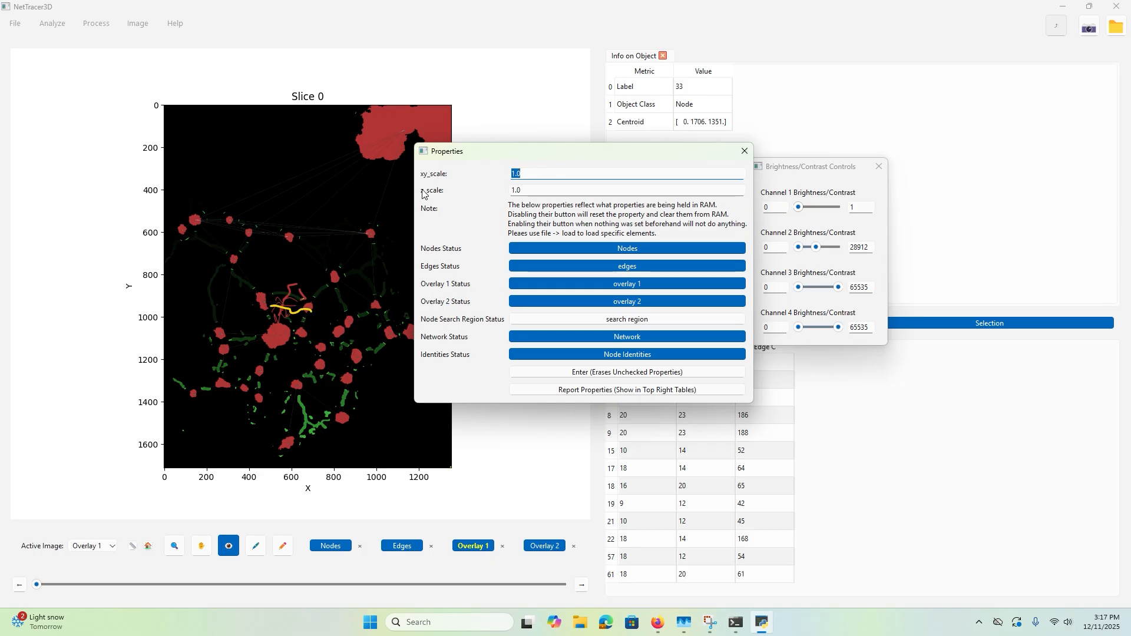
pyautogui.write('5')
pyautogui.click(524, 189)
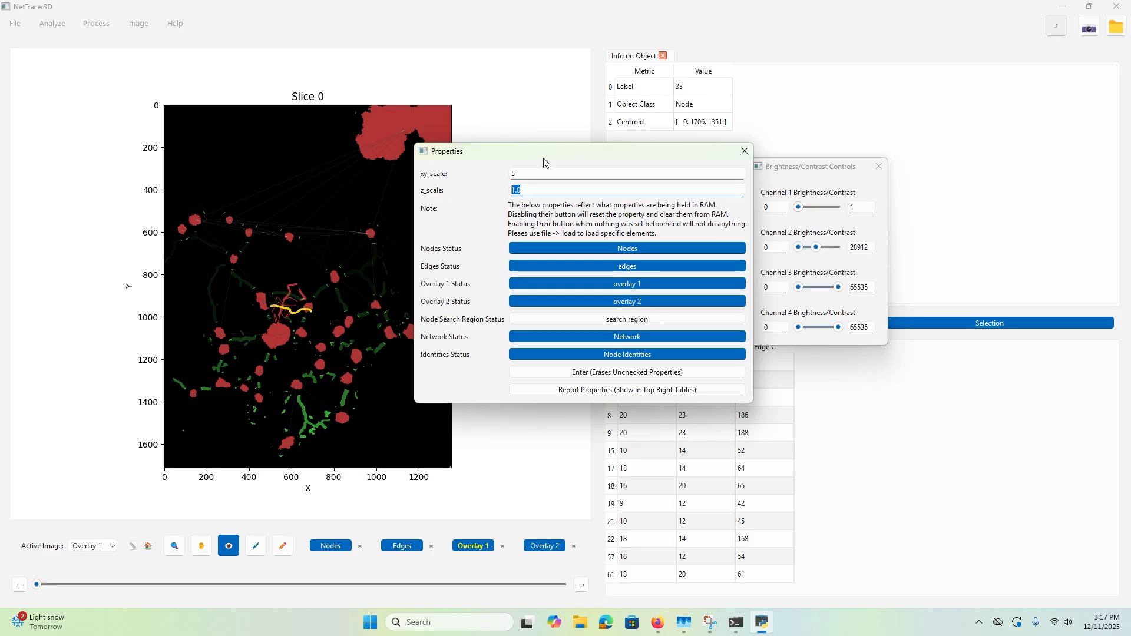
pyautogui.hotkey('shift', 'Tab')
pyautogui.moveTo(538, 188); pyautogui.dragTo(510, 192)
pyautogui.click(668, 176)
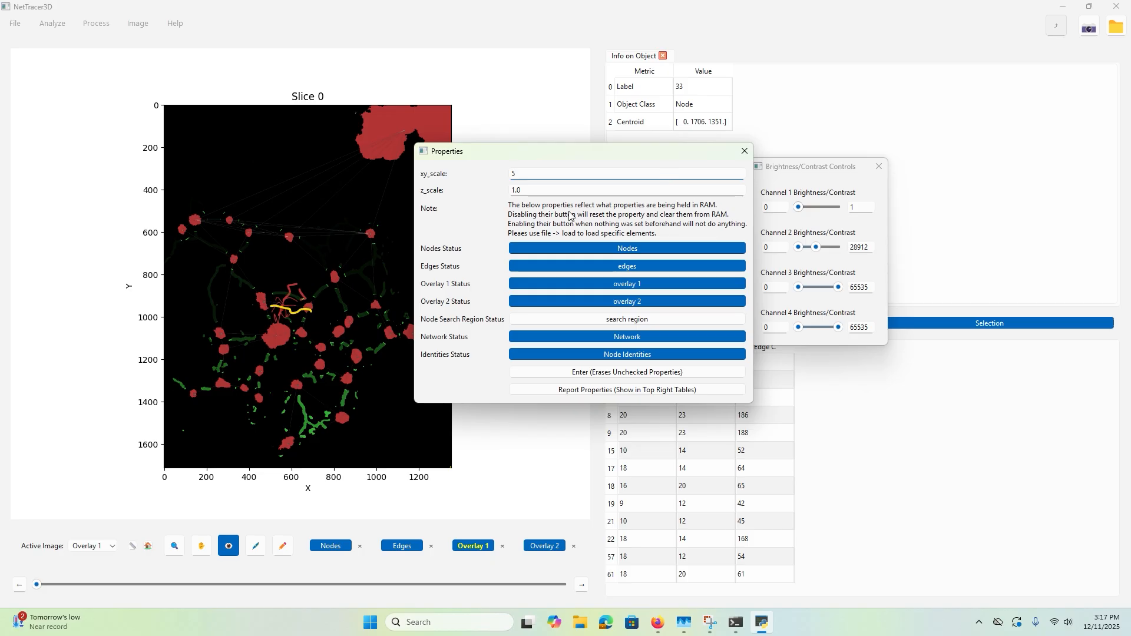
pyautogui.click(511, 190)
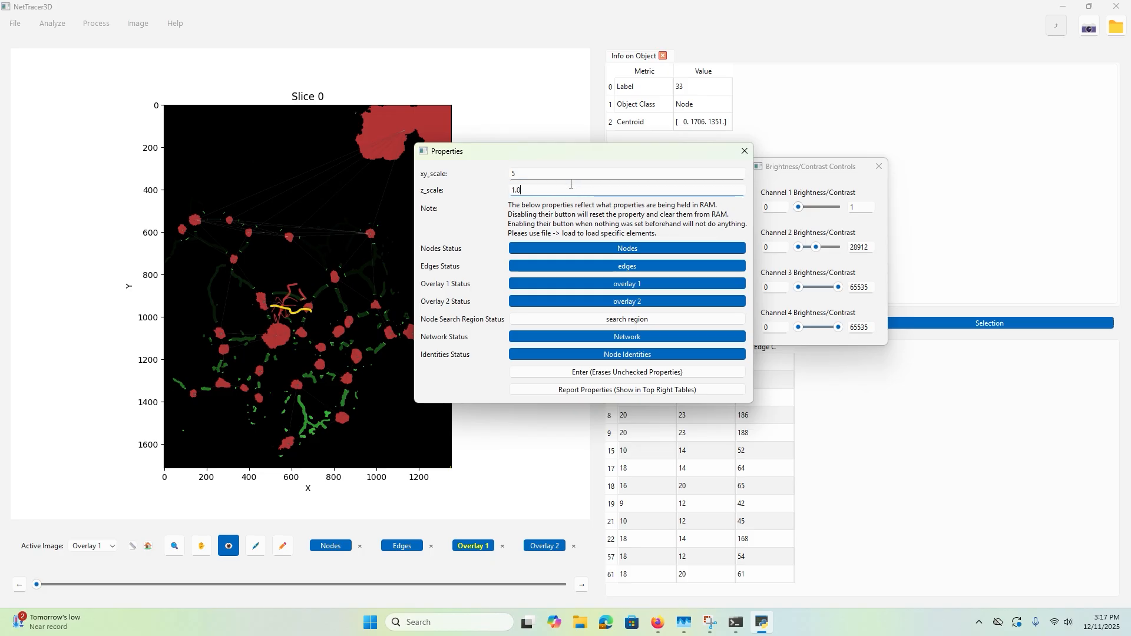
pyautogui.moveTo(572, 194); pyautogui.dragTo(490, 189)
pyautogui.moveTo(571, 174); pyautogui.dragTo(412, 198)
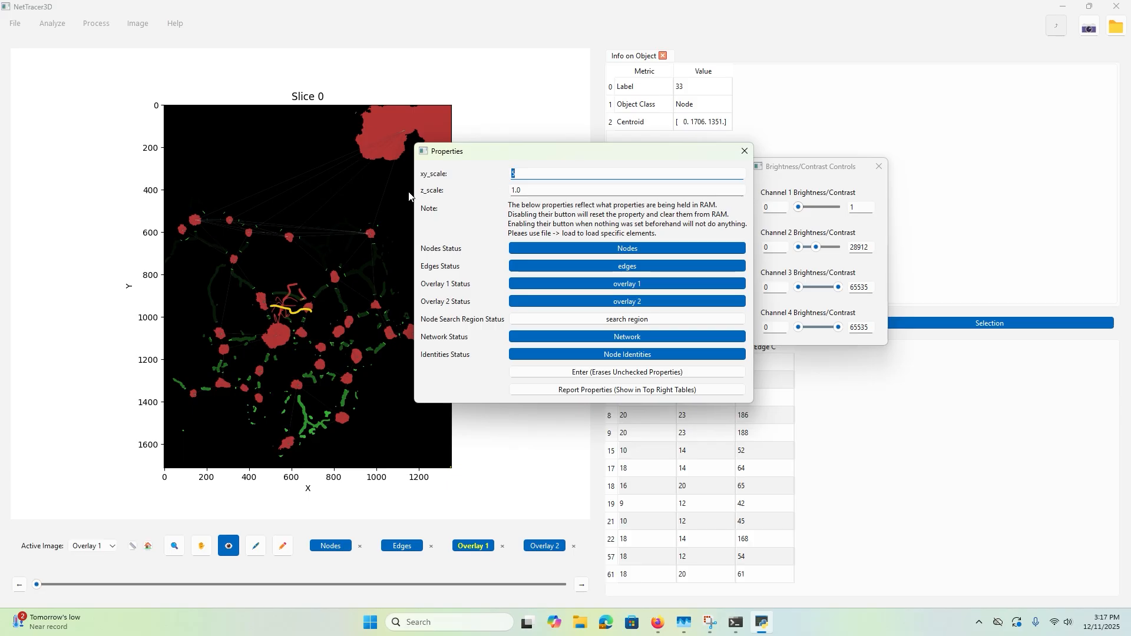
pyautogui.moveTo(584, 188); pyautogui.dragTo(506, 193)
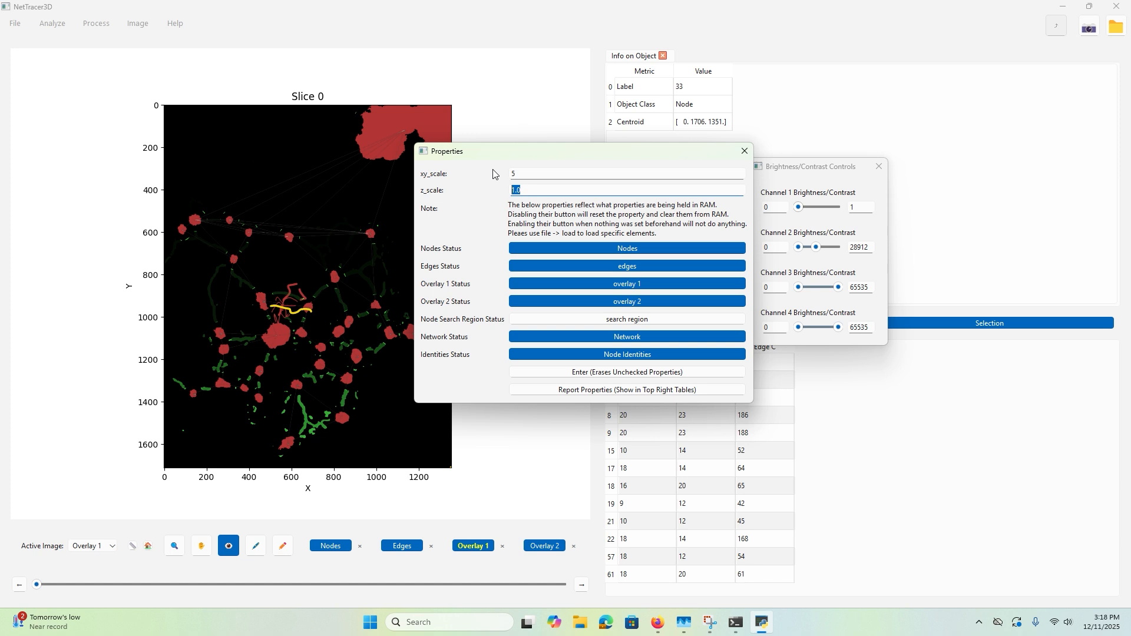
pyautogui.click(745, 151)
pyautogui.click(137, 24)
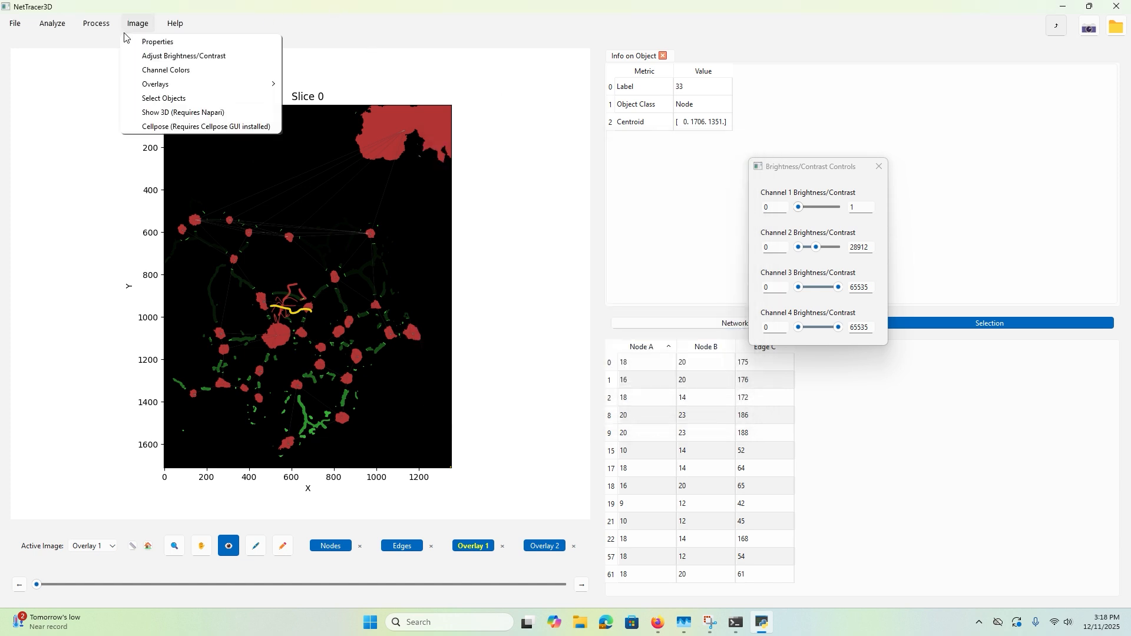
pyautogui.click(561, 3)
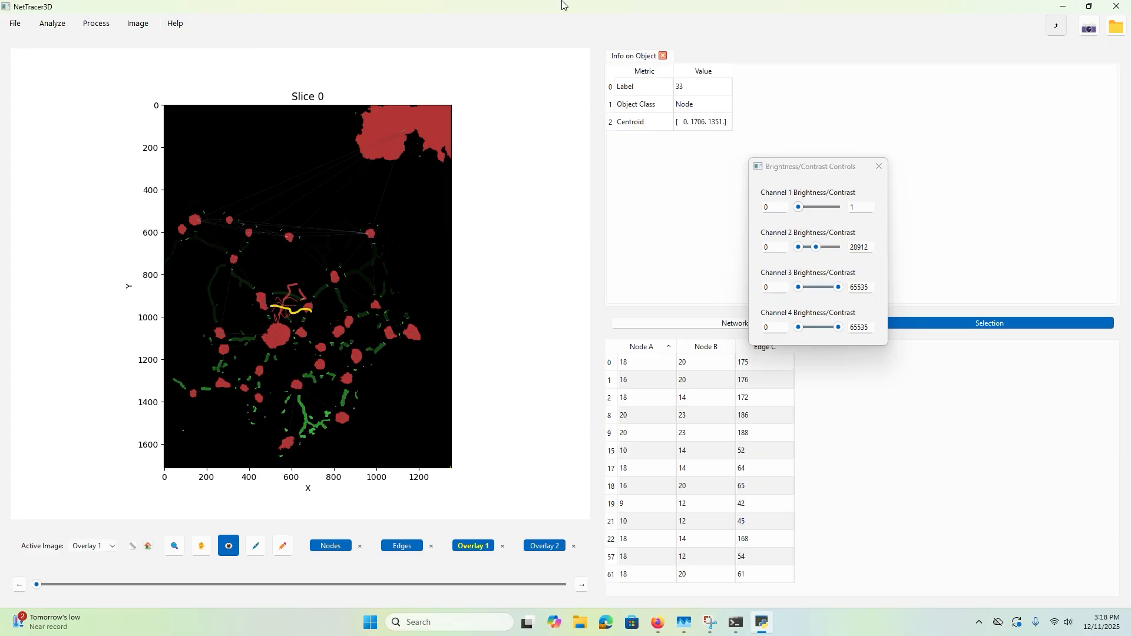
# Step: Open the built-in tutorial list, move it clear of the image, and start the Intro tutorial
pyautogui.click(175, 23)
pyautogui.click(195, 56)
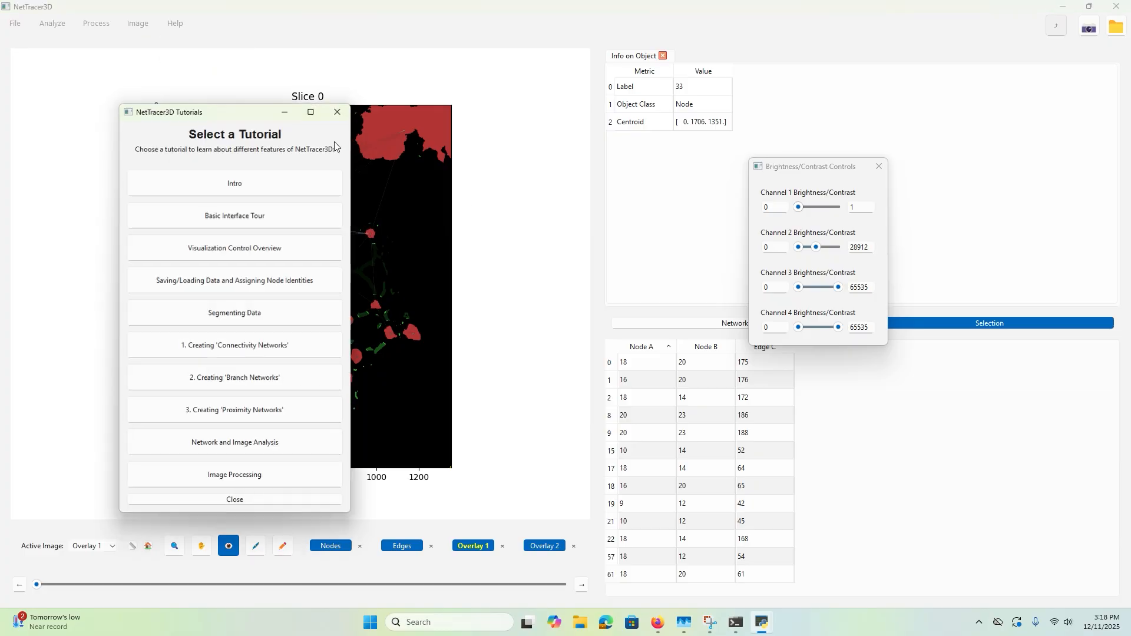
pyautogui.moveTo(237, 109); pyautogui.dragTo(839, 29)
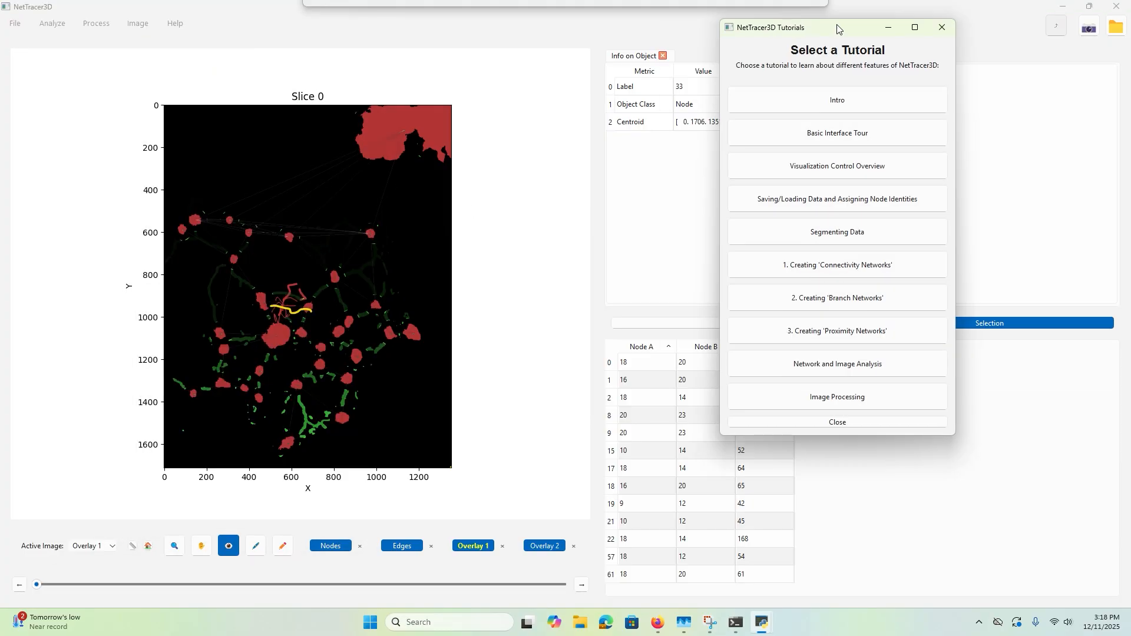
pyautogui.click(840, 101)
# Step: Page through the Intro tutorial up to the node identities explanation, and exit it with its Properties dialog closed
pyautogui.rightClick(600, 291)
pyautogui.rightClick(610, 294)
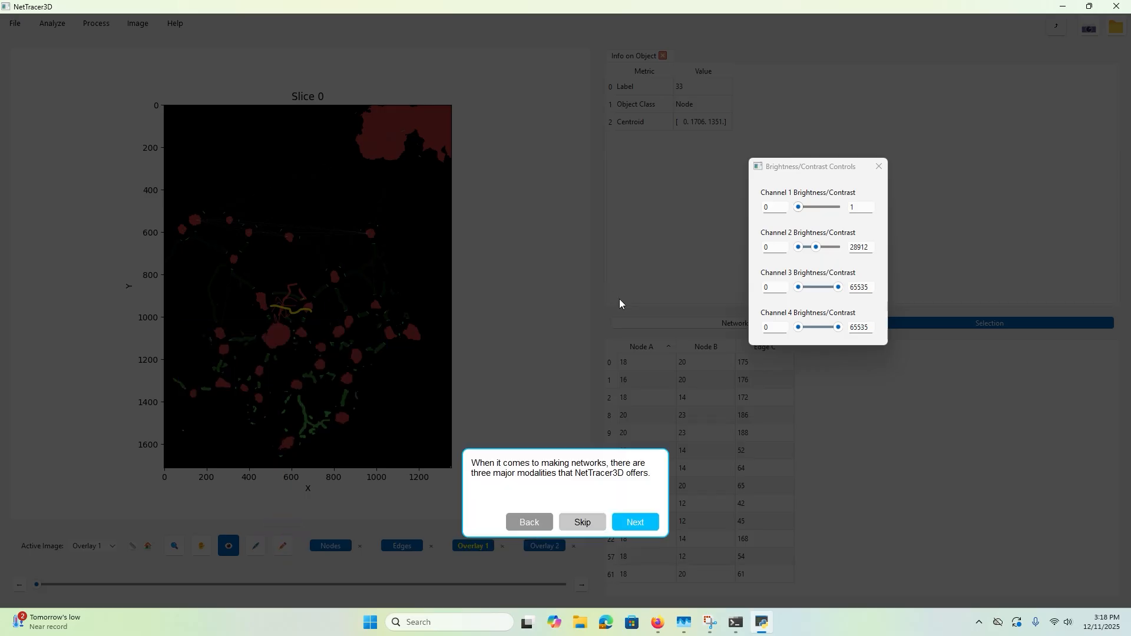
pyautogui.rightClick(569, 326)
pyautogui.rightClick(569, 331)
pyautogui.rightClick(577, 371)
pyautogui.rightClick(579, 379)
pyautogui.rightClick(590, 389)
pyautogui.rightClick(588, 390)
pyautogui.rightClick(406, 372)
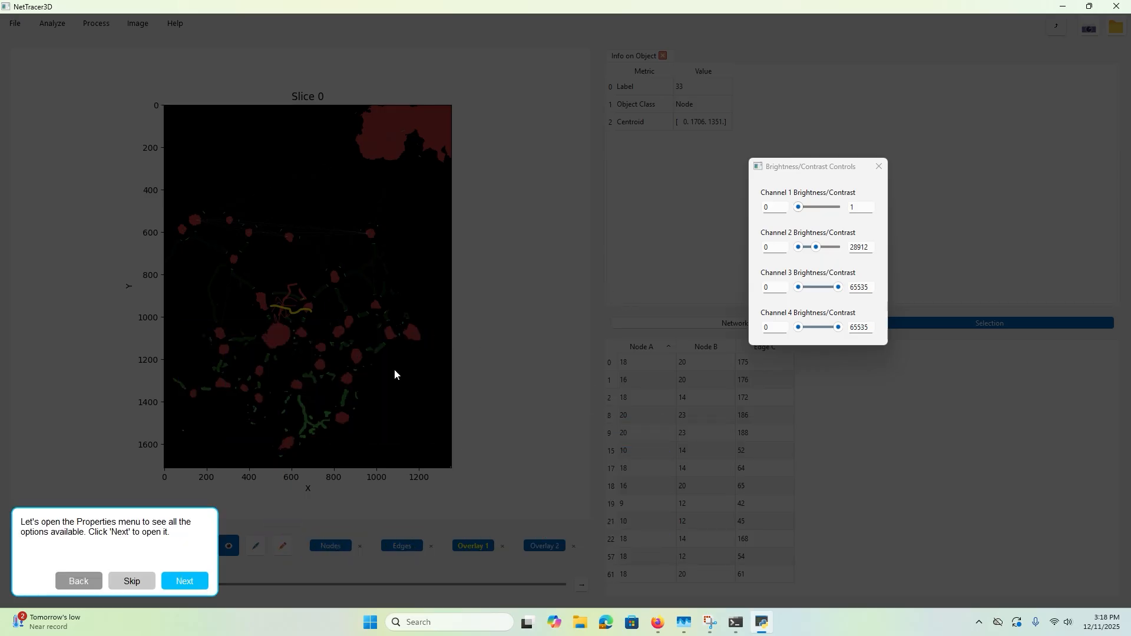
pyautogui.rightClick(396, 374)
pyautogui.rightClick(432, 450)
pyautogui.rightClick(434, 450)
pyautogui.rightClick(365, 485)
pyautogui.rightClick(362, 485)
pyautogui.rightClick(360, 484)
pyautogui.rightClick(358, 484)
pyautogui.rightClick(309, 484)
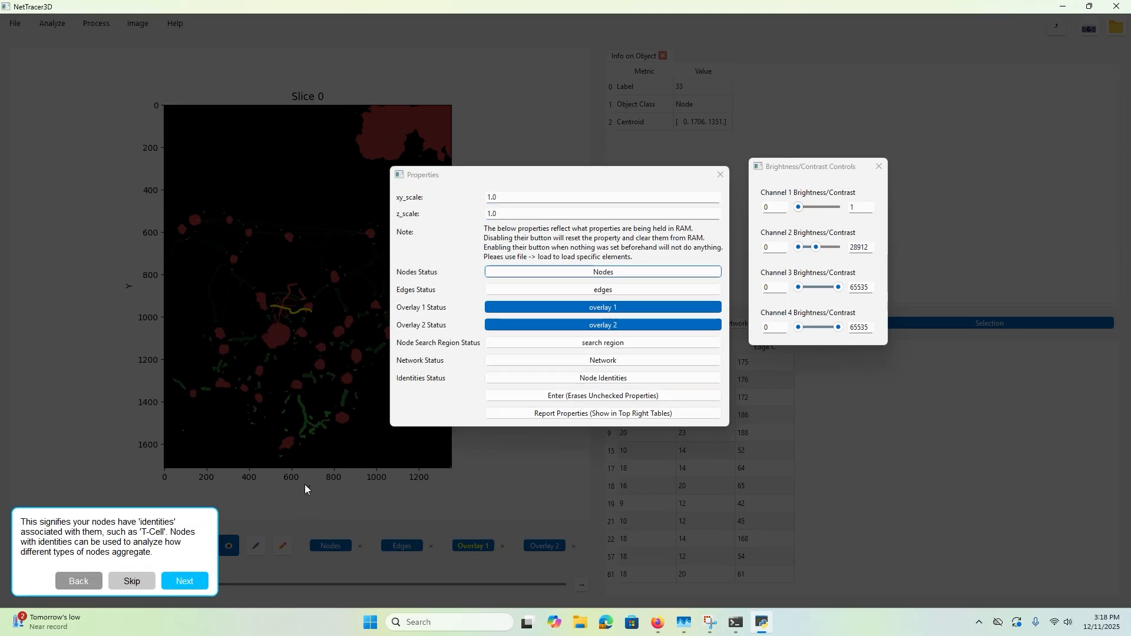
pyautogui.click(126, 583)
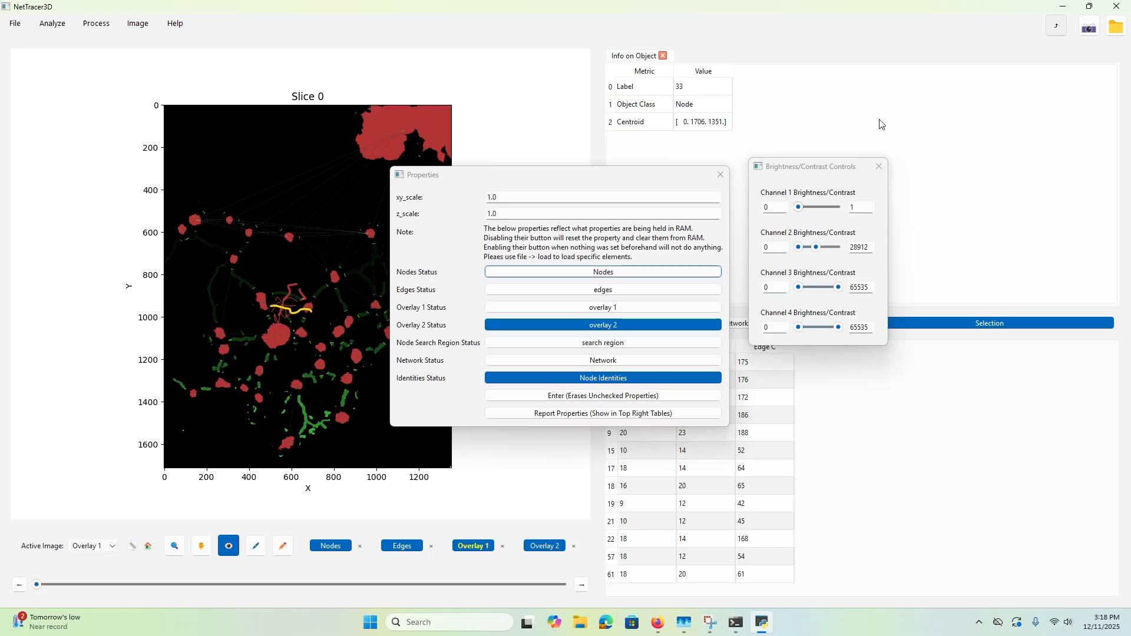
pyautogui.click(721, 174)
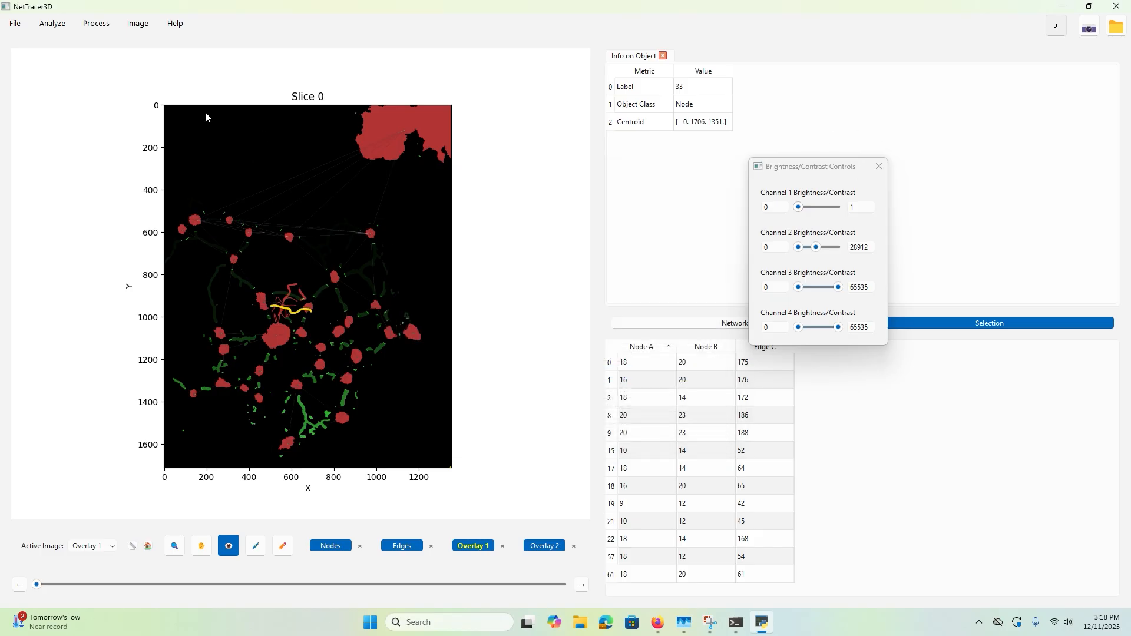
# Step: Open the help entry listed above the tutorials
pyautogui.click(176, 24)
pyautogui.click(200, 43)
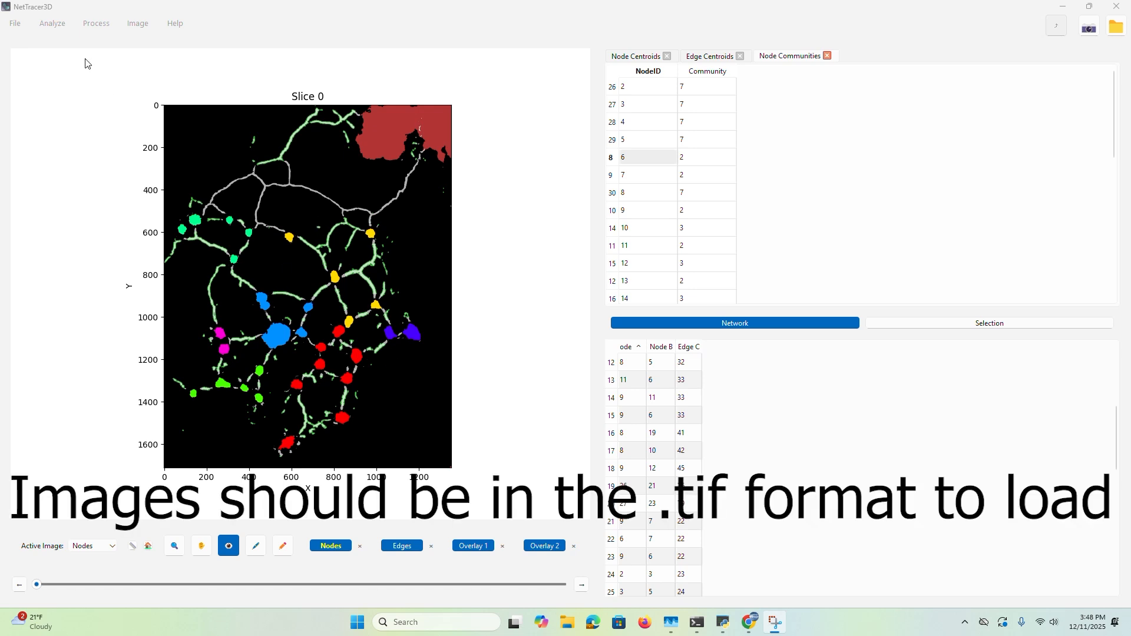
# Step: Look over the Save As options, and hide the Nodes and Edges channels and show them again
pyautogui.click(10, 28)
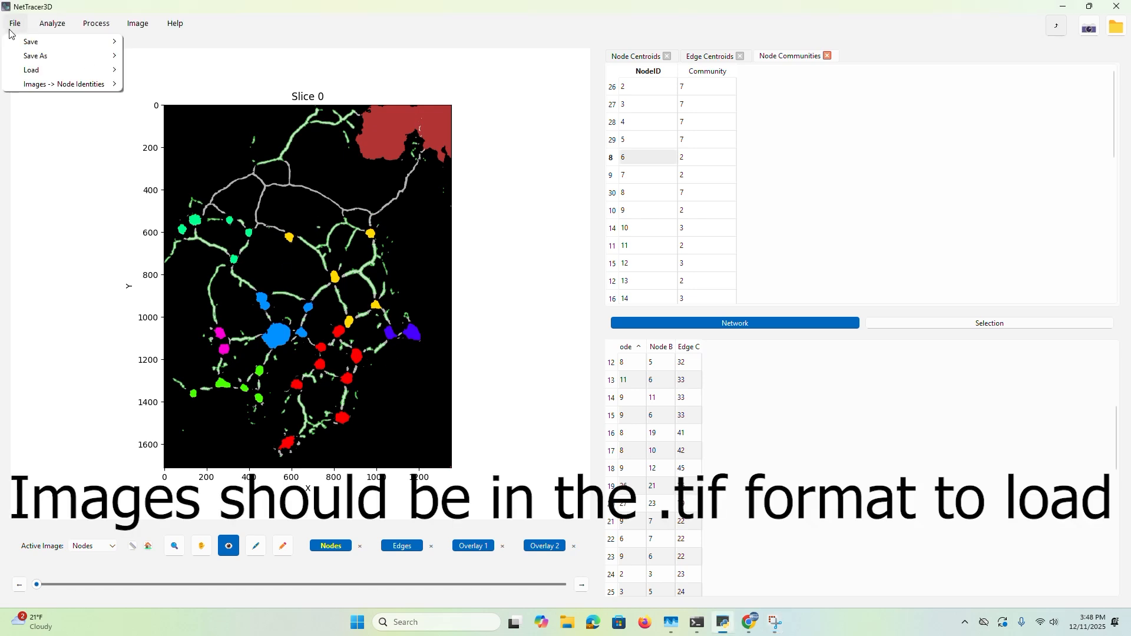
pyautogui.moveTo(28, 60)
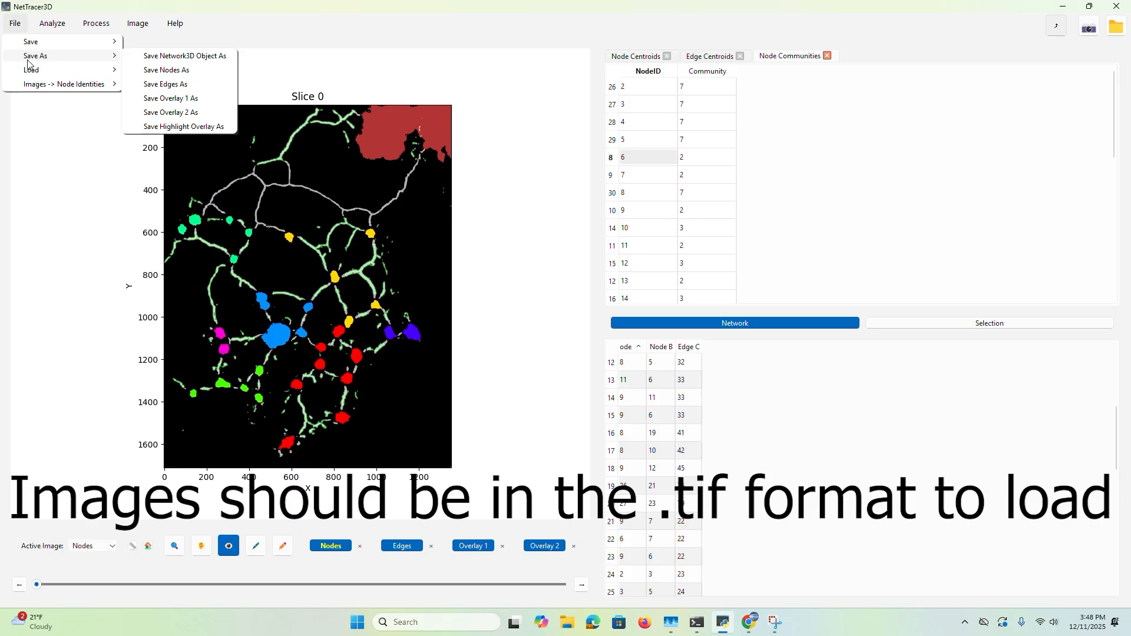
pyautogui.click(295, 523)
pyautogui.click(342, 548)
pyautogui.click(391, 549)
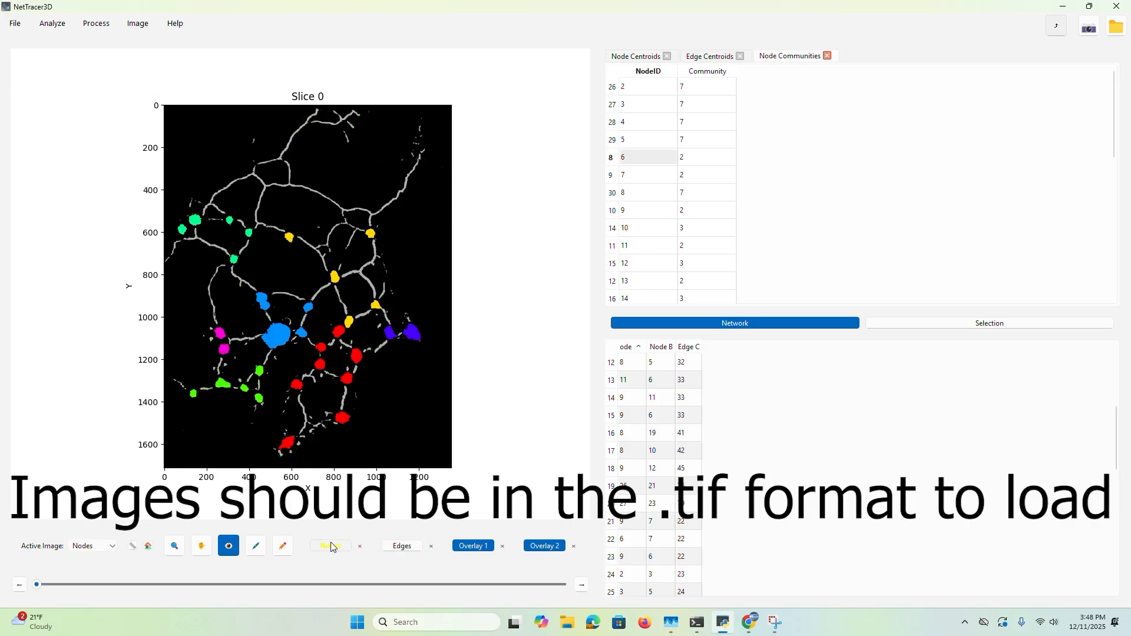
pyautogui.click(332, 546)
pyautogui.click(403, 547)
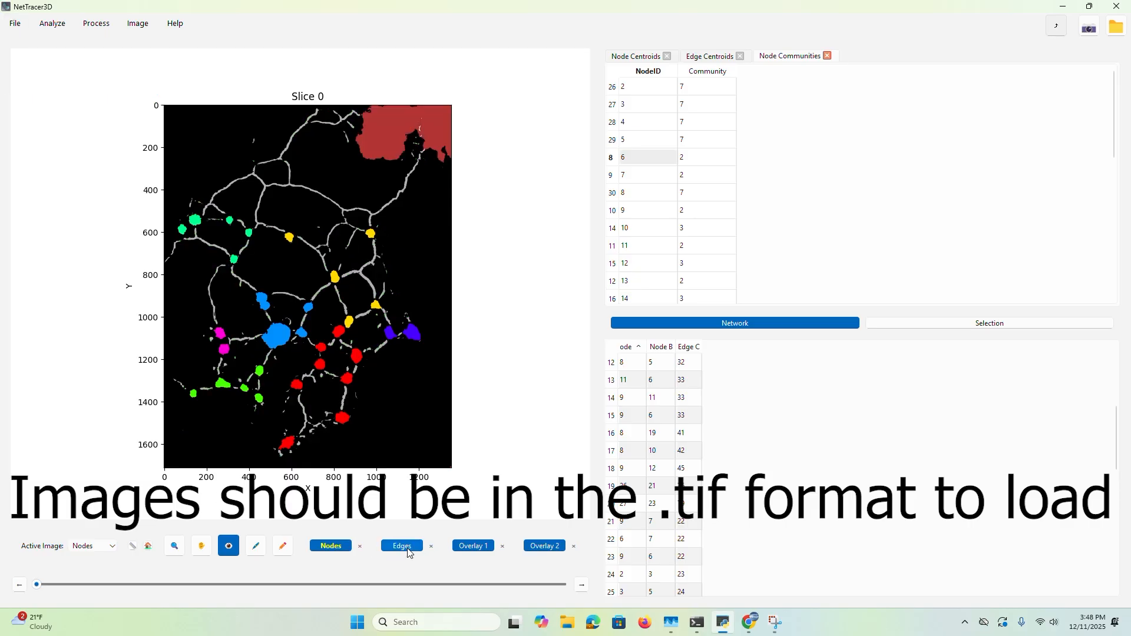
# Step: Select node 9 to view its information, and hide the Edges channel, toggling the overlays to view the nodes alone
pyautogui.click(9, 25)
pyautogui.moveTo(65, 70)
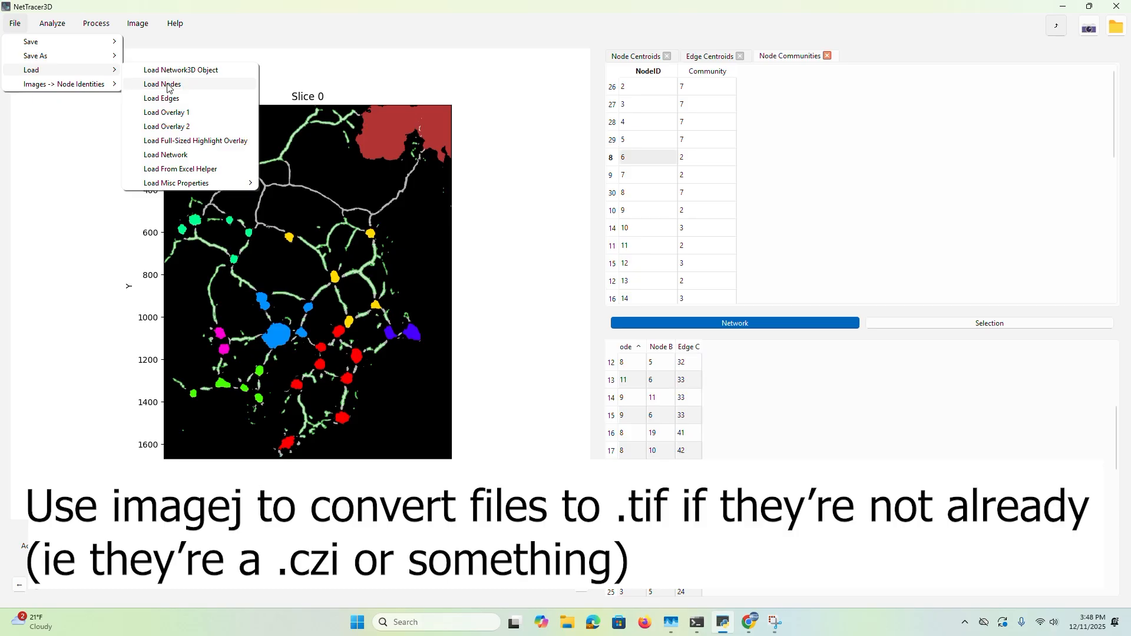
pyautogui.click(334, 278)
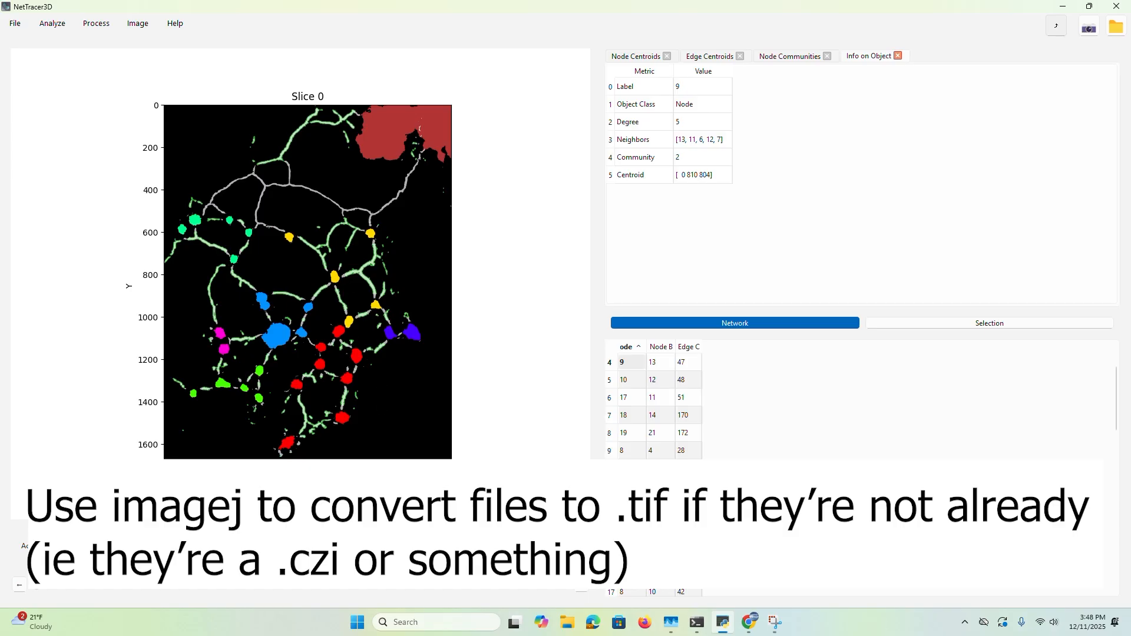
pyautogui.click(389, 546)
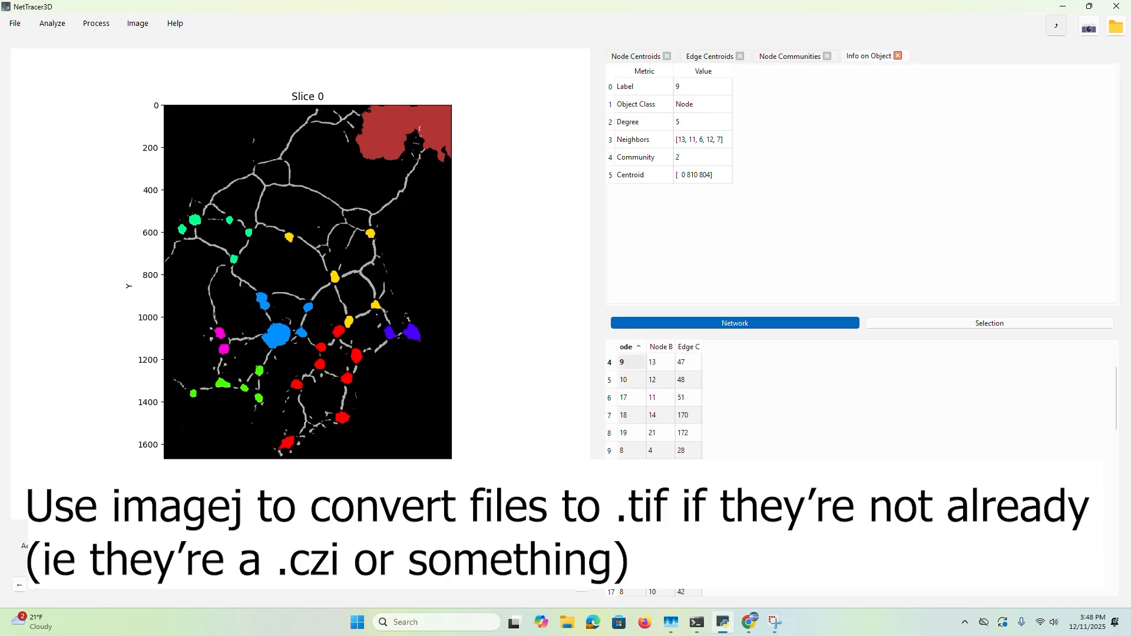
pyautogui.click(535, 547)
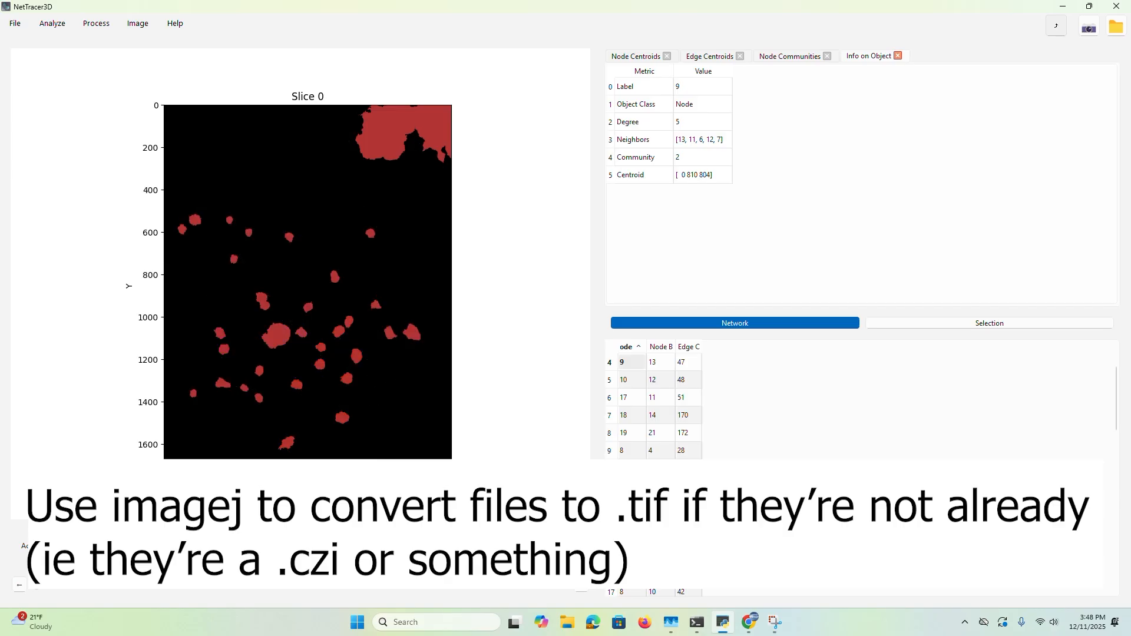
# Step: Save the Network3D object to a new output folder named my_session inside NetTracer3D_Datasets
pyautogui.click(15, 25)
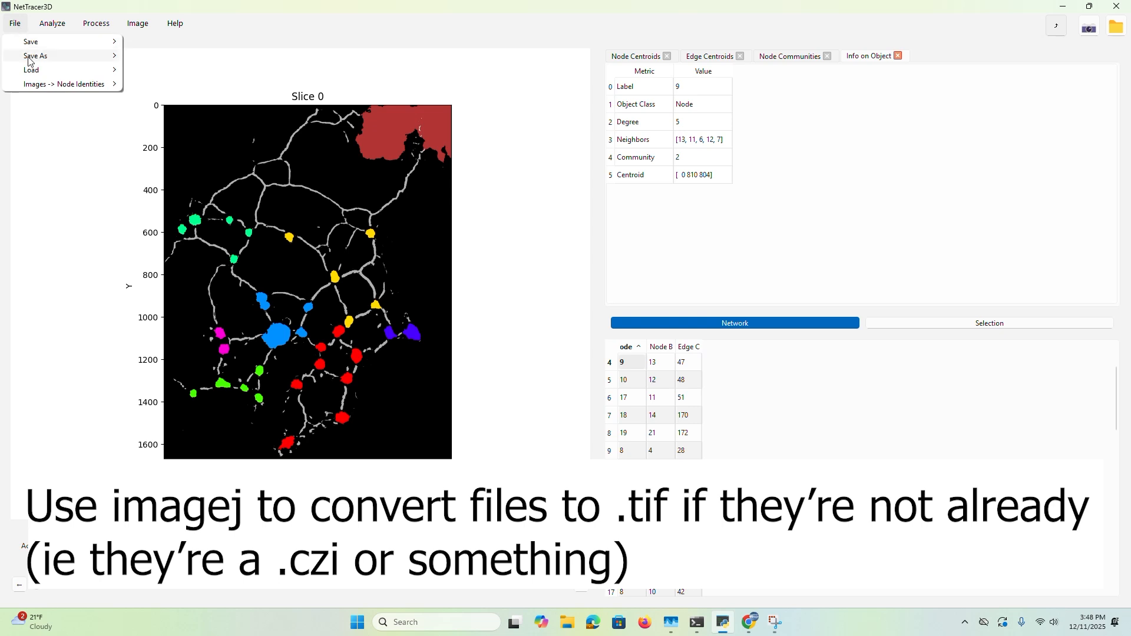
pyautogui.moveTo(28, 59)
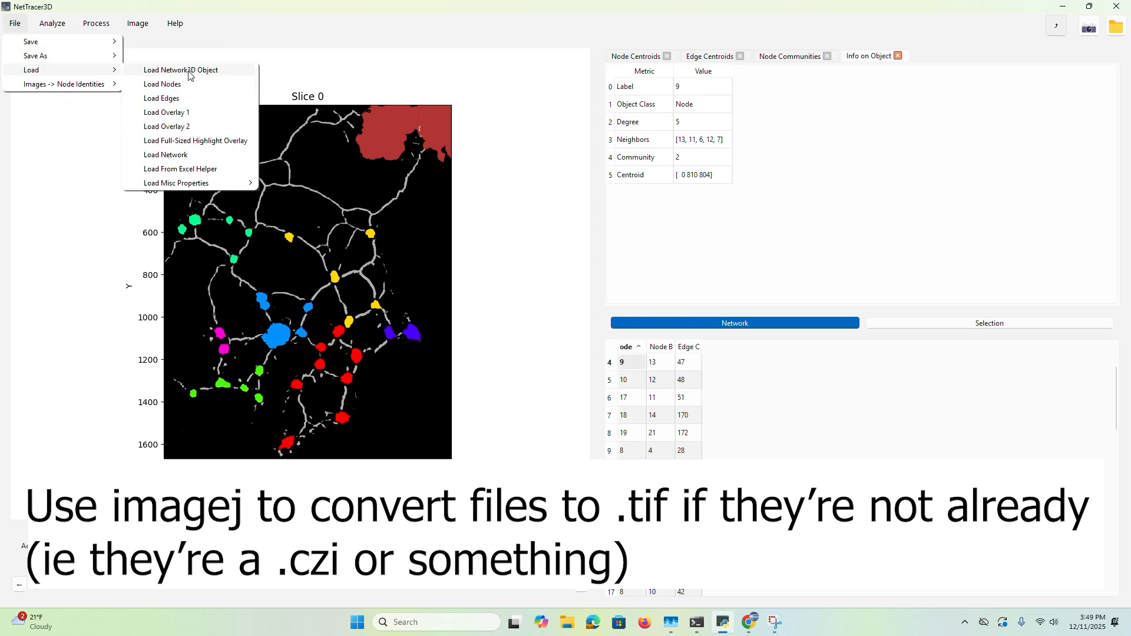
pyautogui.moveTo(97, 56)
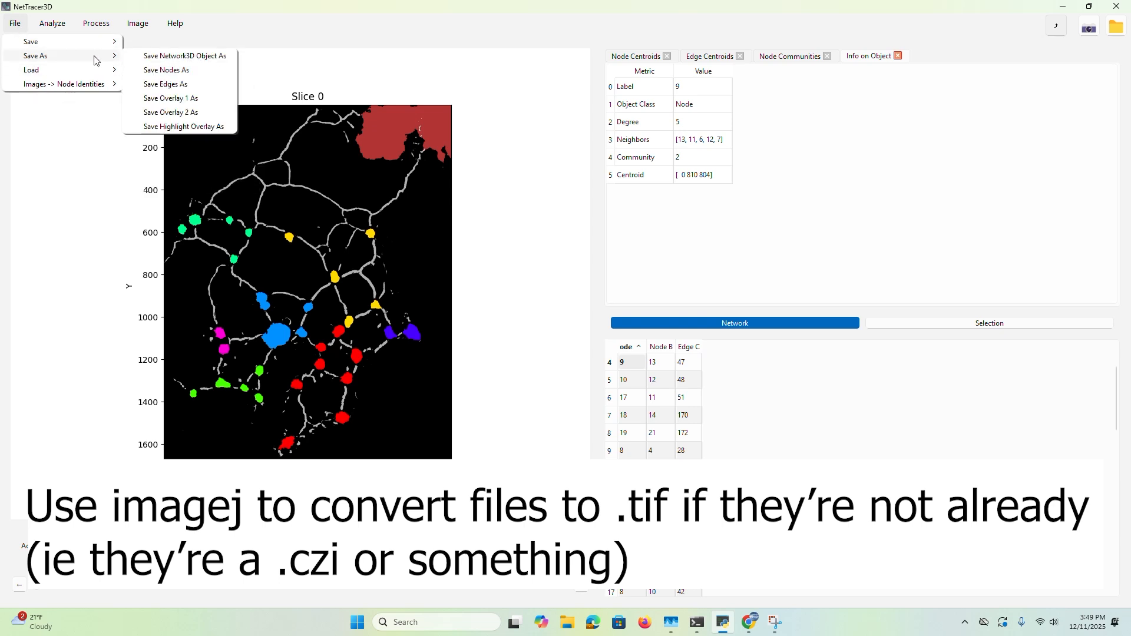
pyautogui.click(154, 57)
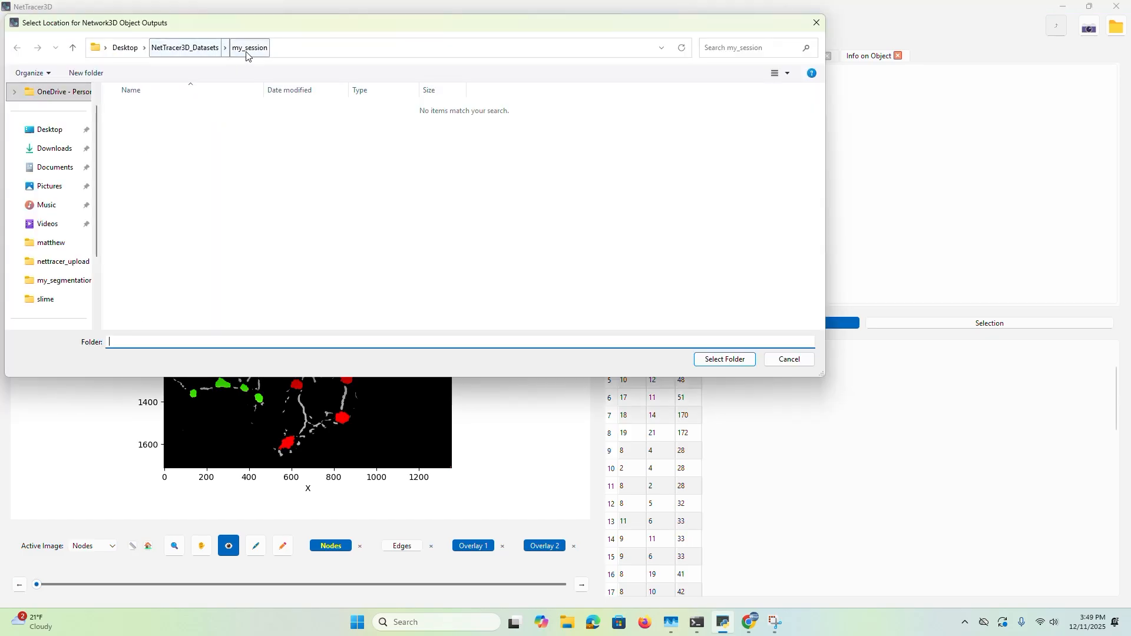
pyautogui.click(201, 46)
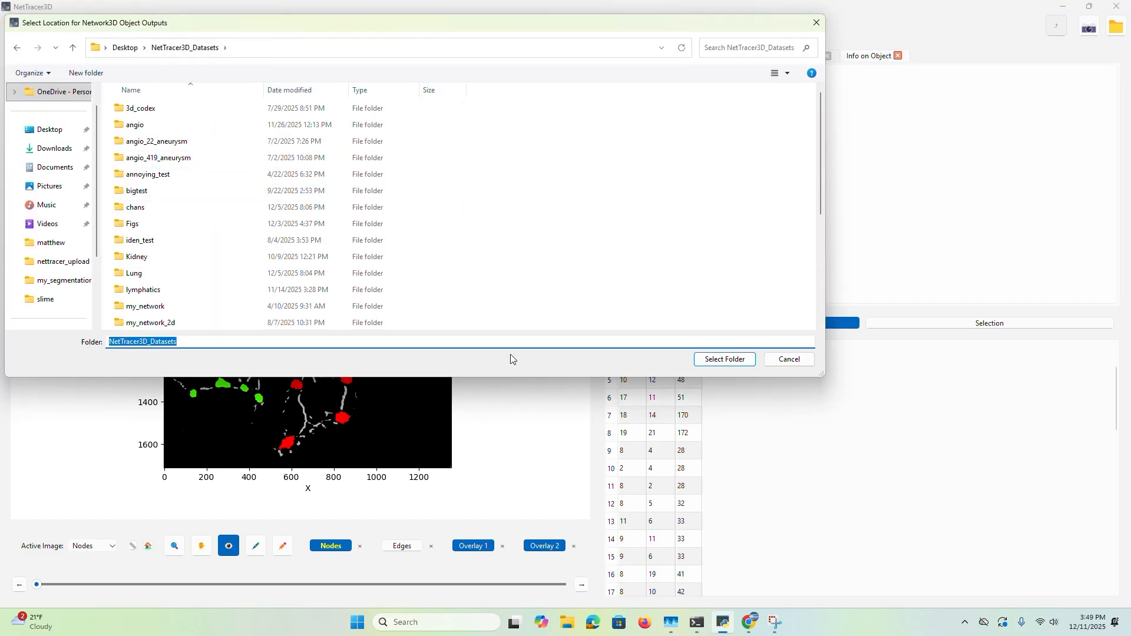
pyautogui.click(705, 360)
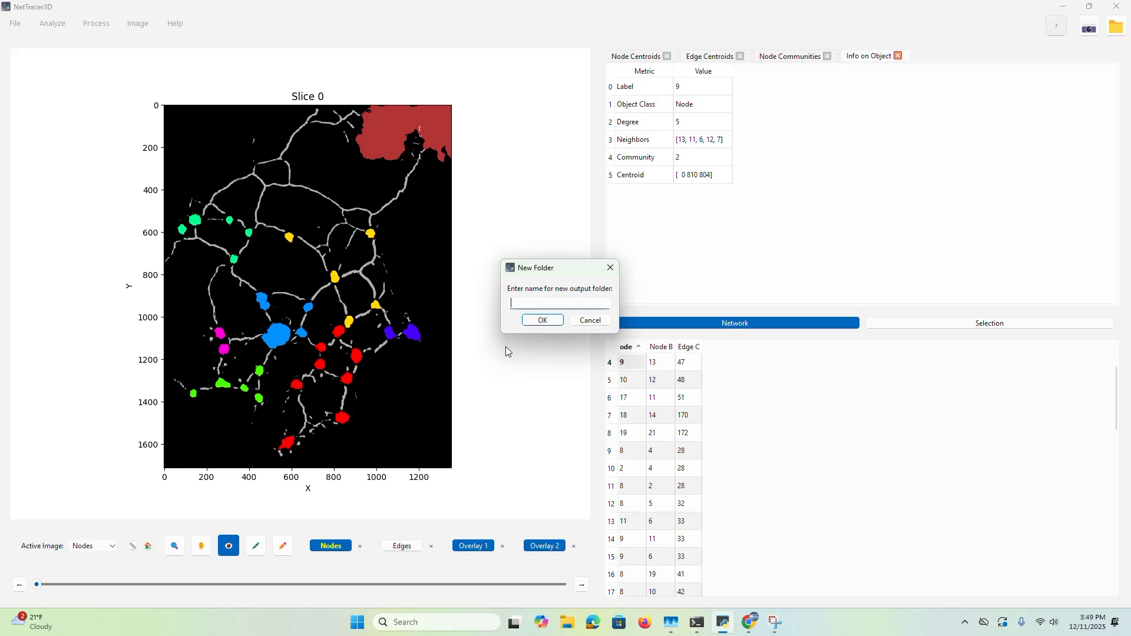
pyautogui.write('my_session')
pyautogui.press('Return')
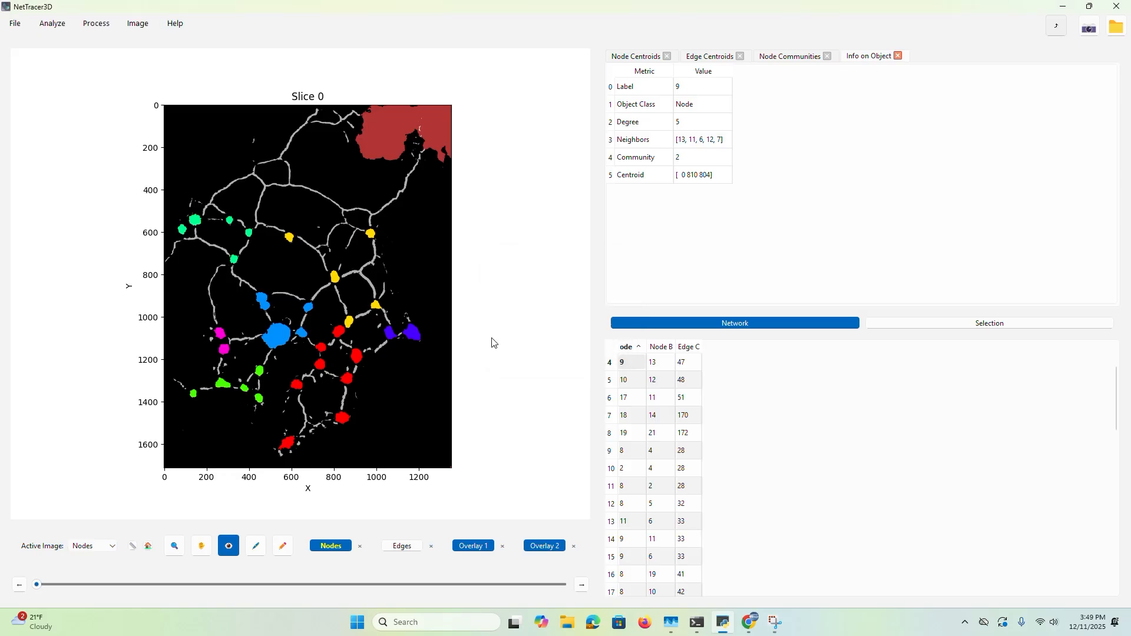
# Step: Close NetTracer3D, relaunch it from the command prompt with nettracer3d, and maximize its empty window
pyautogui.click(1116, 6)
pyautogui.moveTo(892, 311); pyautogui.dragTo(902, 300)
pyautogui.press('Up')
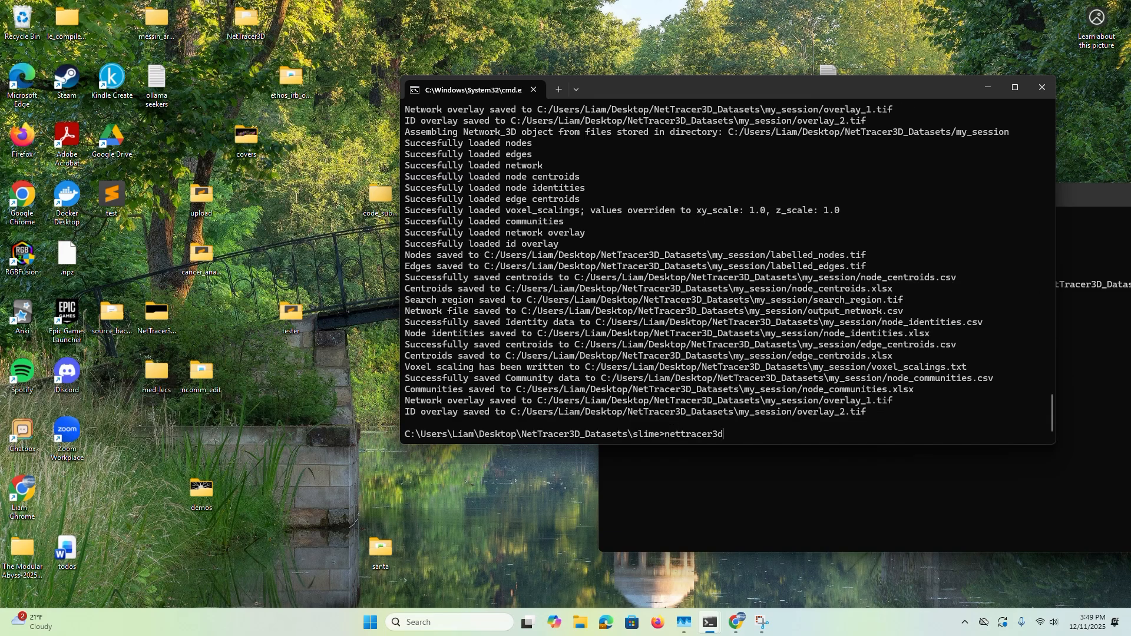
pyautogui.press('Return')
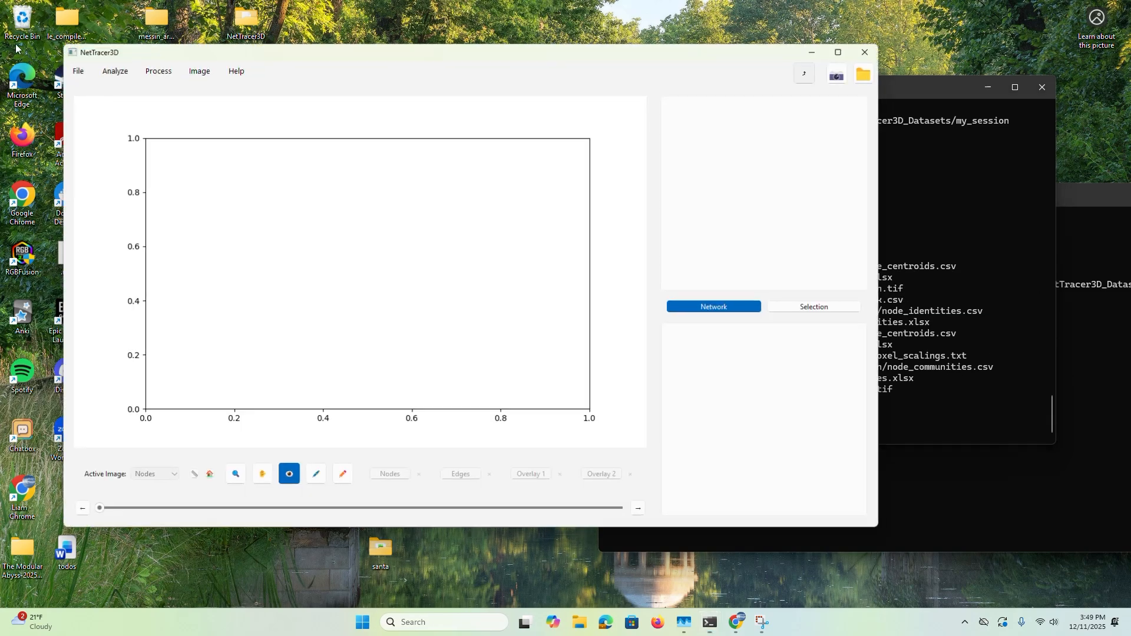
pyautogui.click(843, 50)
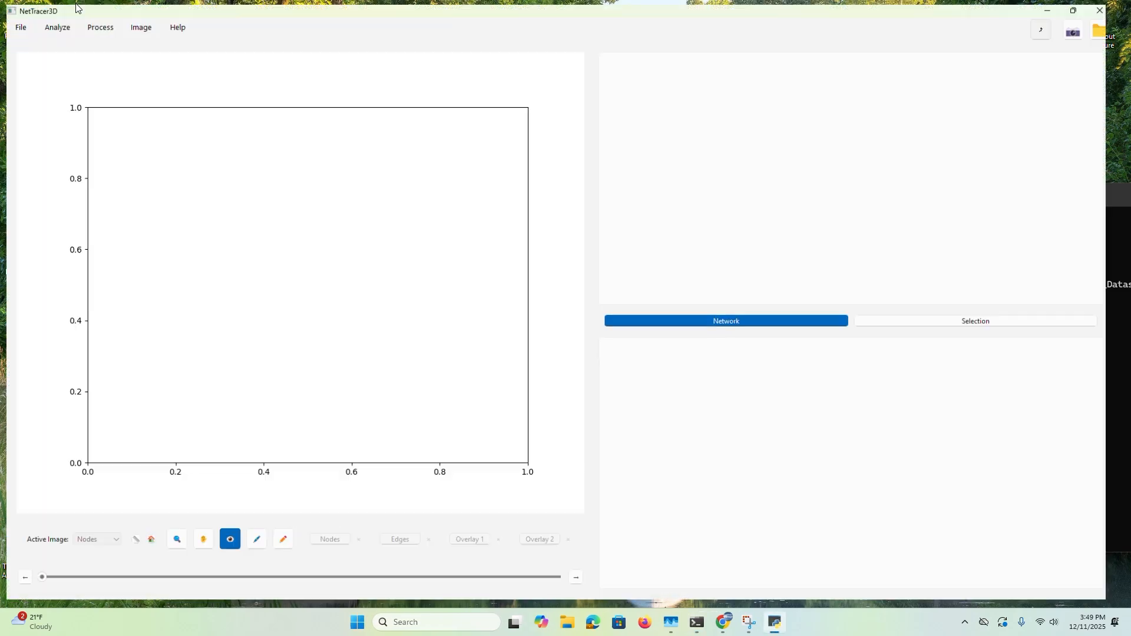
# Step: Load the Network3D object from the my_session folder in NetTracer3D_Datasets
pyautogui.click(14, 24)
pyautogui.moveTo(43, 70)
pyautogui.click(247, 70)
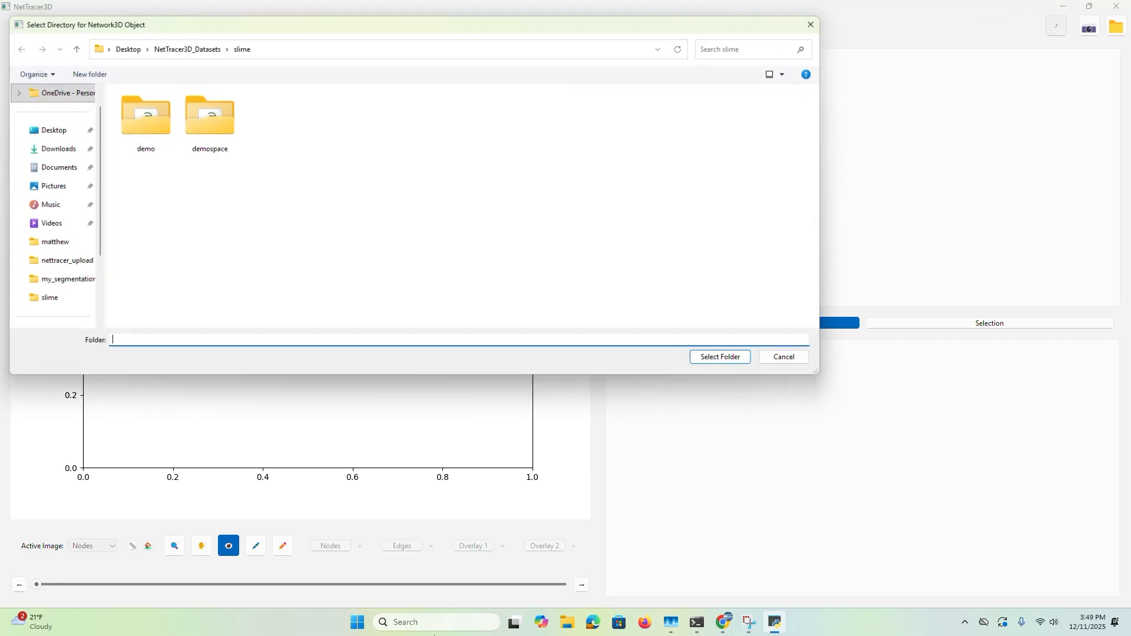
pyautogui.click(77, 289)
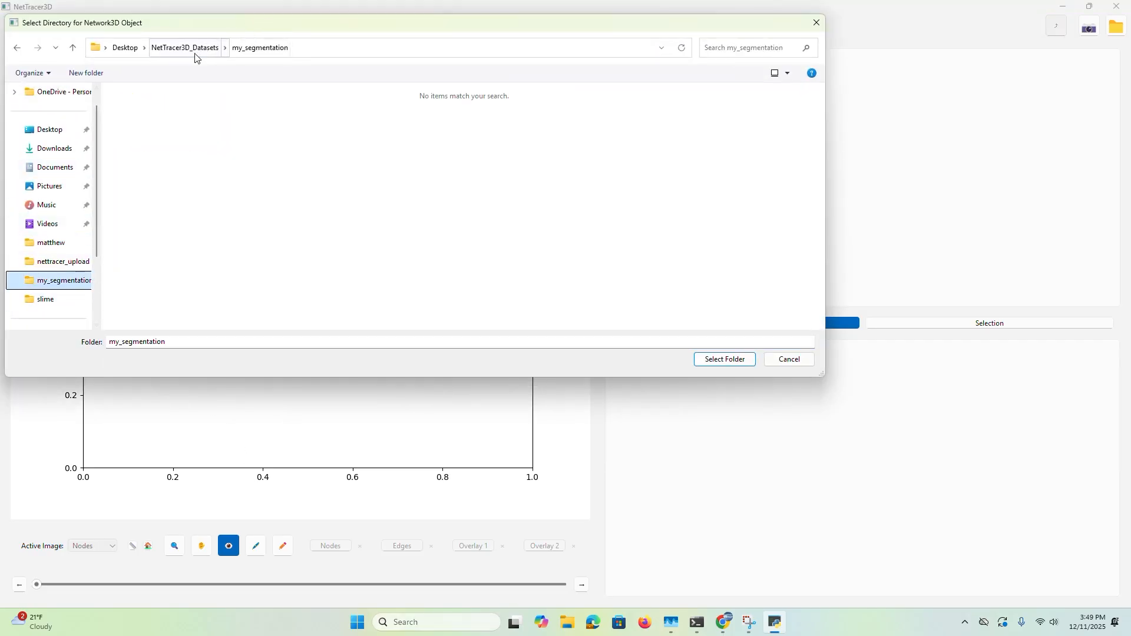
pyautogui.click(188, 47)
pyautogui.scroll(-5, 235, 271)
pyautogui.doubleClick(157, 189)
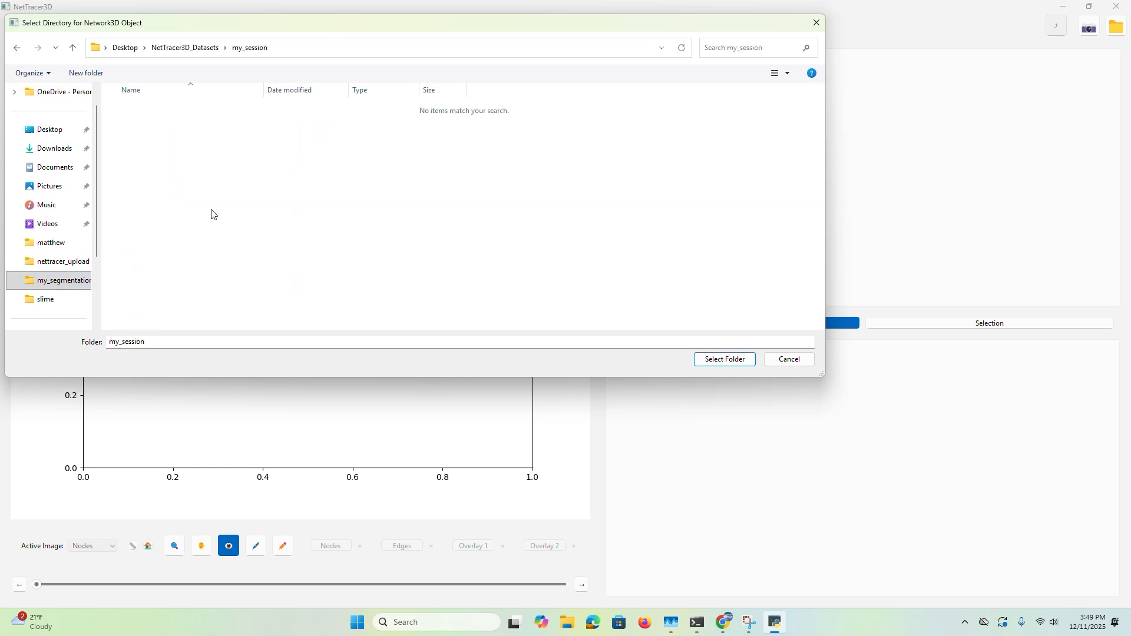
pyautogui.click(726, 359)
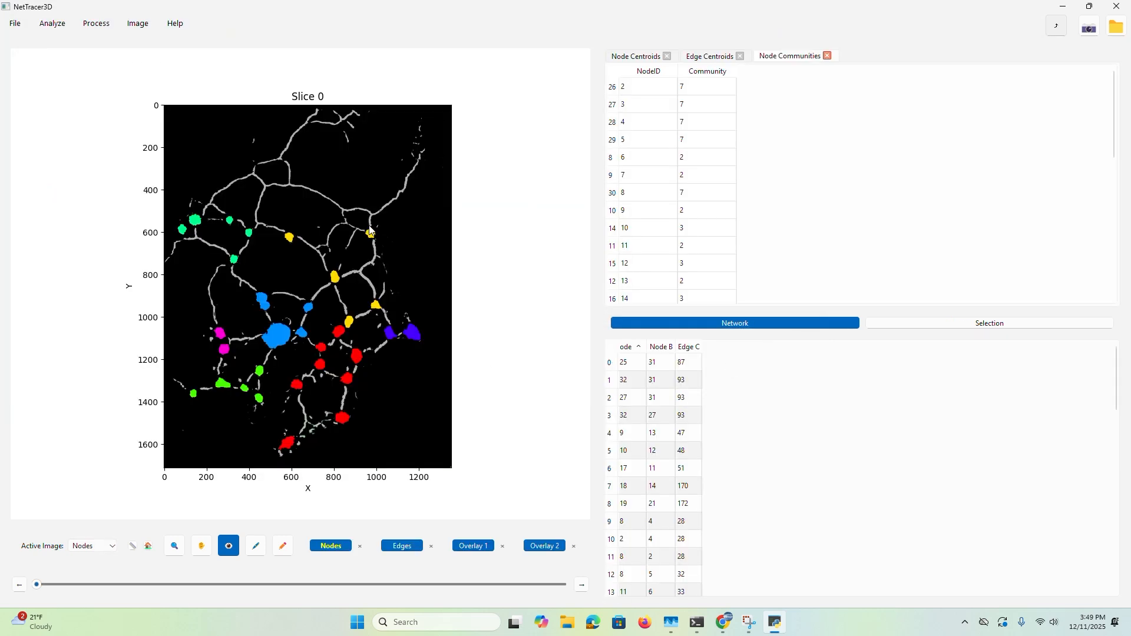
# Step: Look over the file formats available for saving the Network table
pyautogui.rightClick(651, 400)
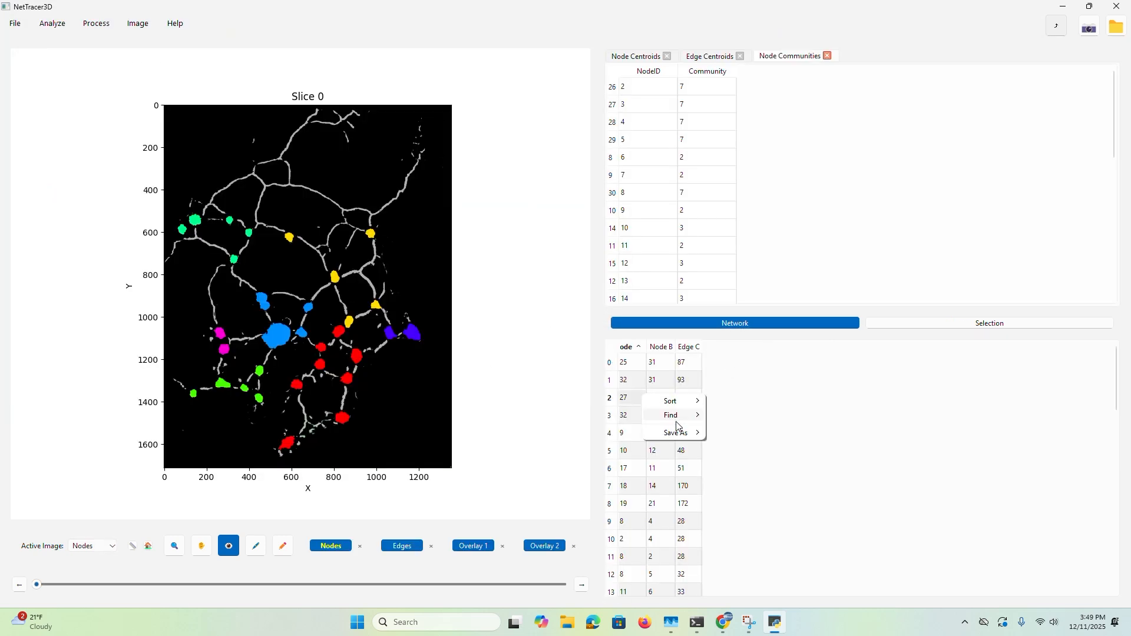
pyautogui.click(643, 364)
pyautogui.rightClick(634, 370)
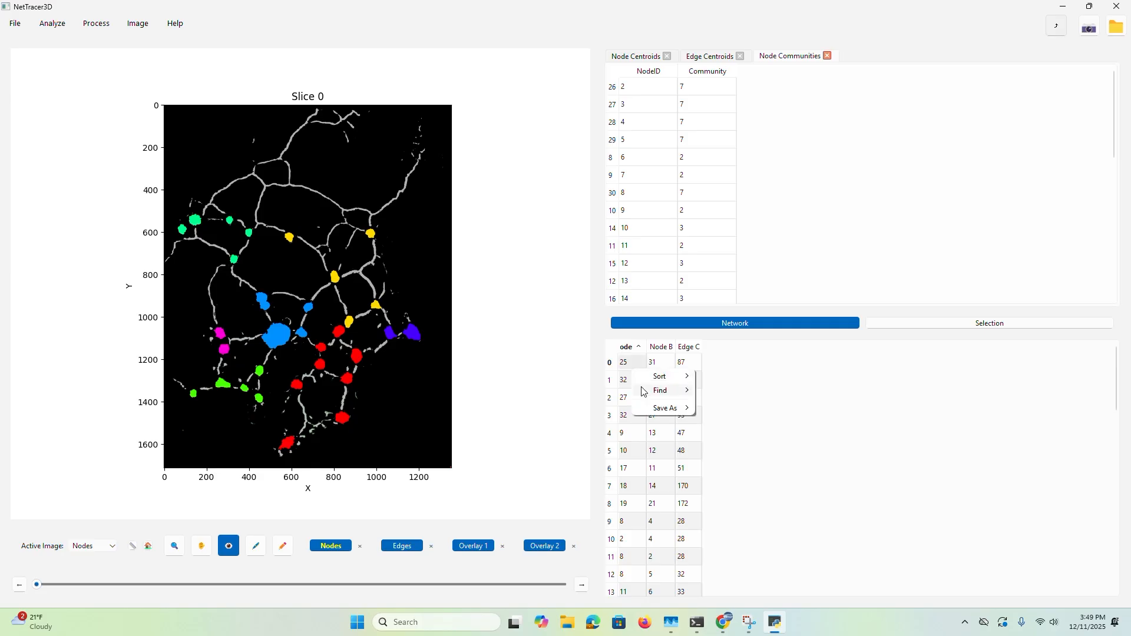
pyautogui.click(652, 419)
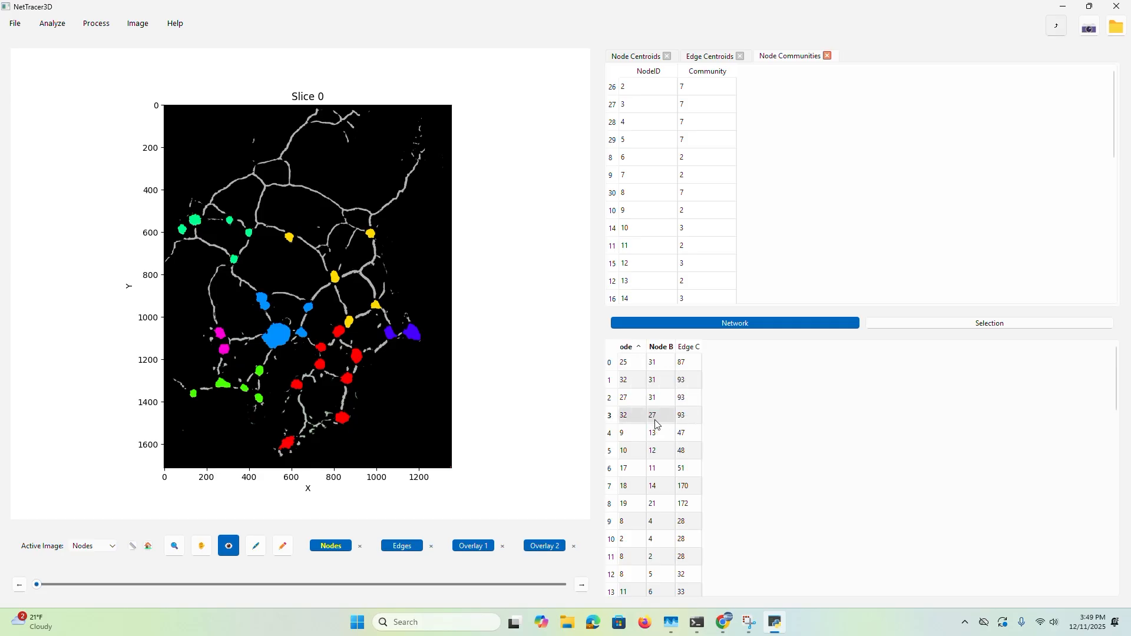
pyautogui.click(631, 362)
pyautogui.rightClick(631, 362)
pyautogui.moveTo(663, 404)
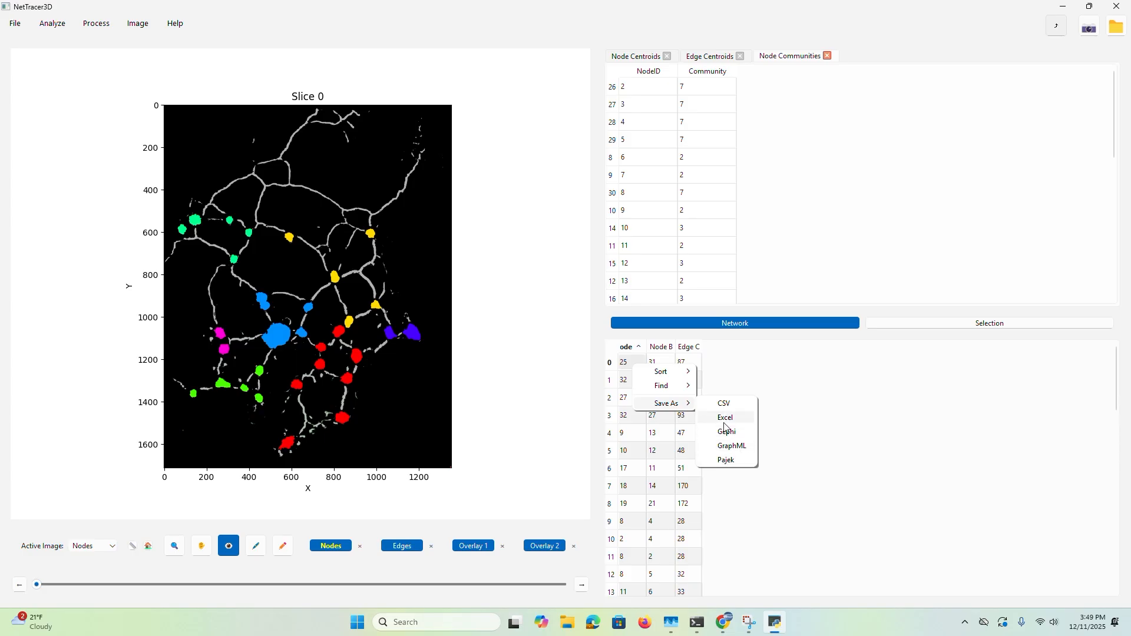
# Step: Look over the save options of the Node Communities table, and dismiss them
pyautogui.click(666, 156)
pyautogui.rightClick(668, 155)
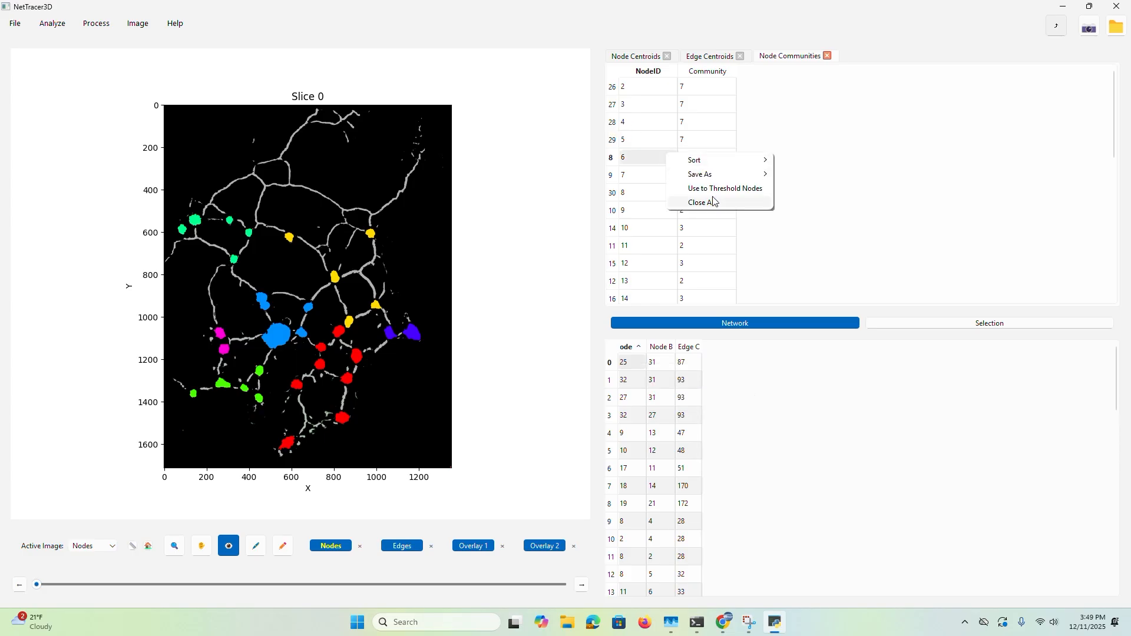
pyautogui.moveTo(715, 174)
pyautogui.click(86, 43)
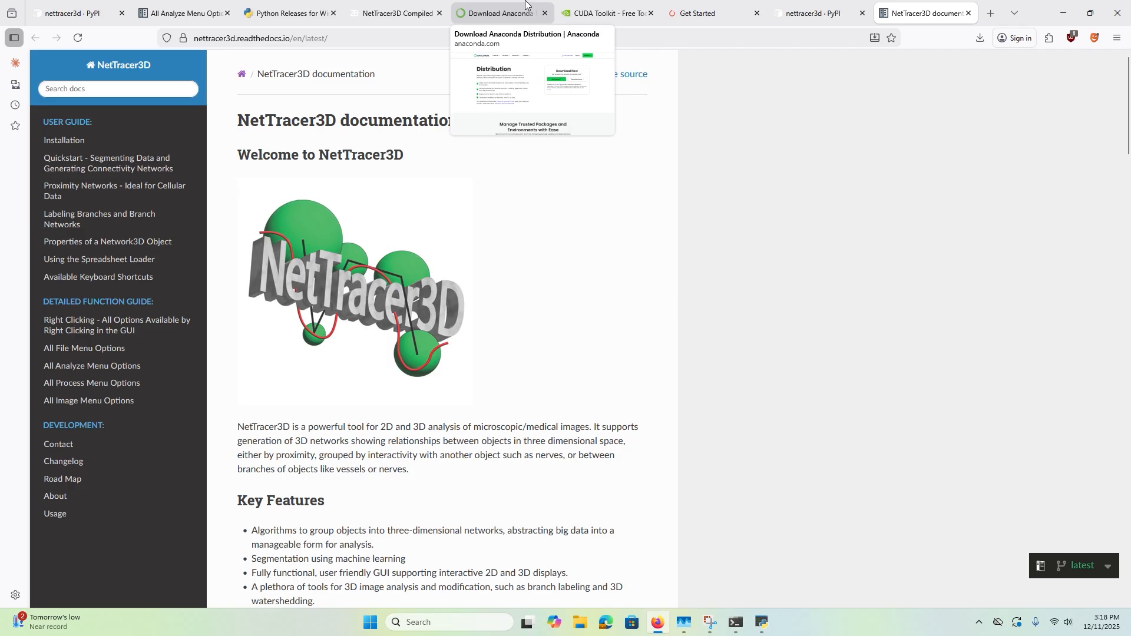
# Step: Switch to the Anaconda Distribution download page in Firefox and indicate its description text
pyautogui.click(526, 4)
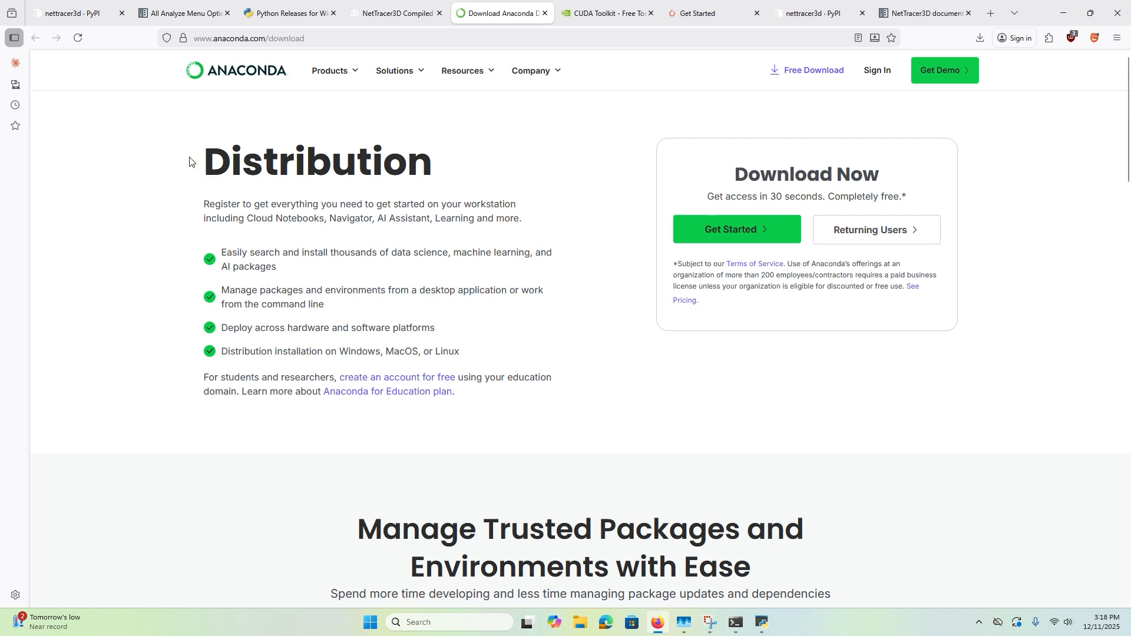
pyautogui.moveTo(177, 161); pyautogui.dragTo(551, 442)
pyautogui.click(551, 433)
pyautogui.moveTo(199, 159); pyautogui.dragTo(505, 417)
pyautogui.click(505, 418)
# Step: Bring up the command prompt running nettracer3d to view its output, and return to the Anaconda page
pyautogui.click(736, 623)
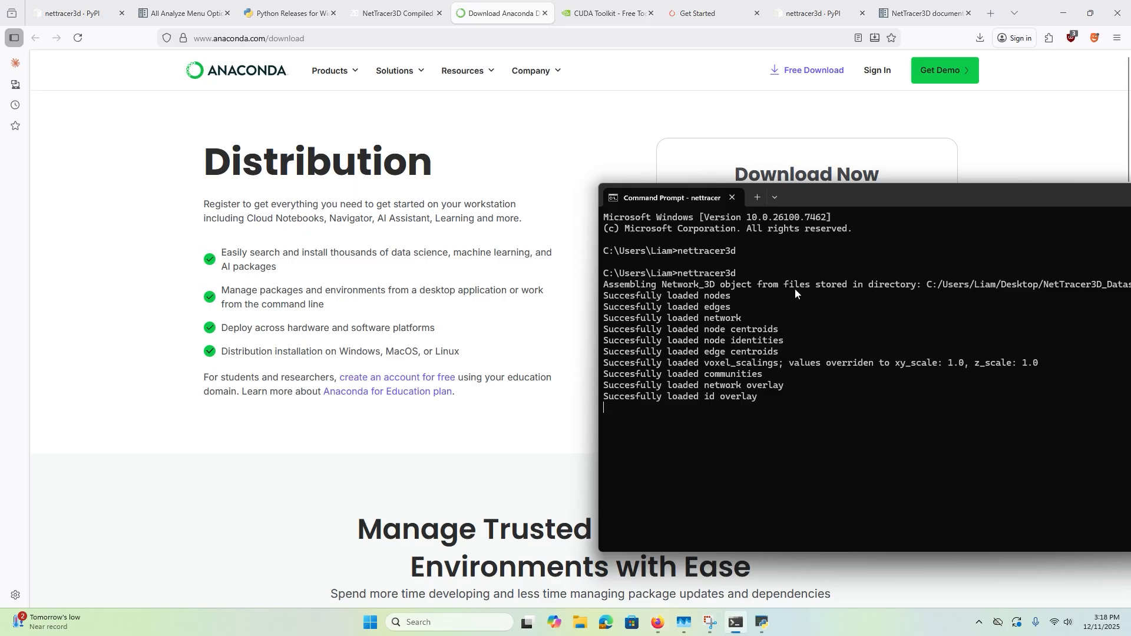
pyautogui.moveTo(815, 407); pyautogui.dragTo(586, 200)
pyautogui.click(693, 308)
pyautogui.click(487, 222)
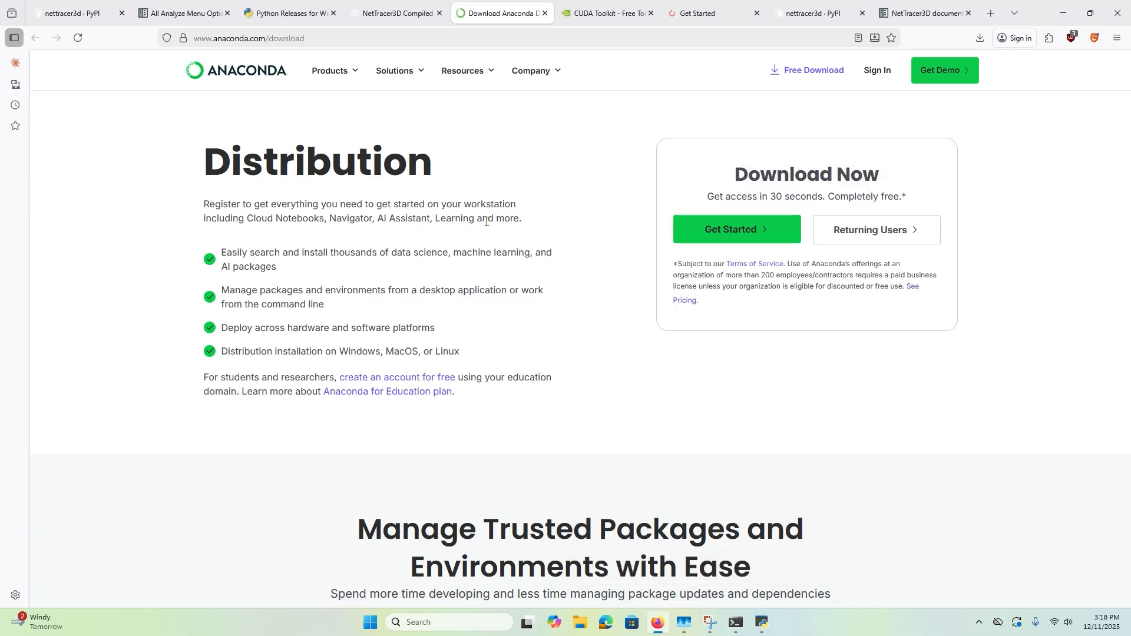
# Step: Highlight the Distribution heading on the Anaconda page, and clear the highlight
pyautogui.moveTo(178, 146); pyautogui.dragTo(435, 162)
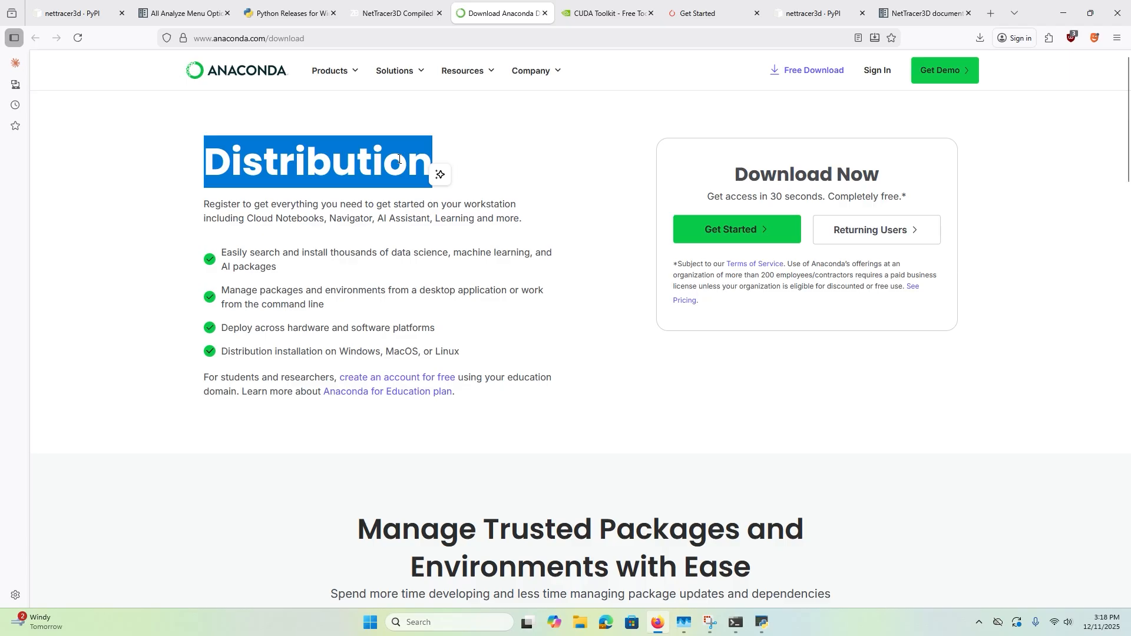
pyautogui.click(399, 159)
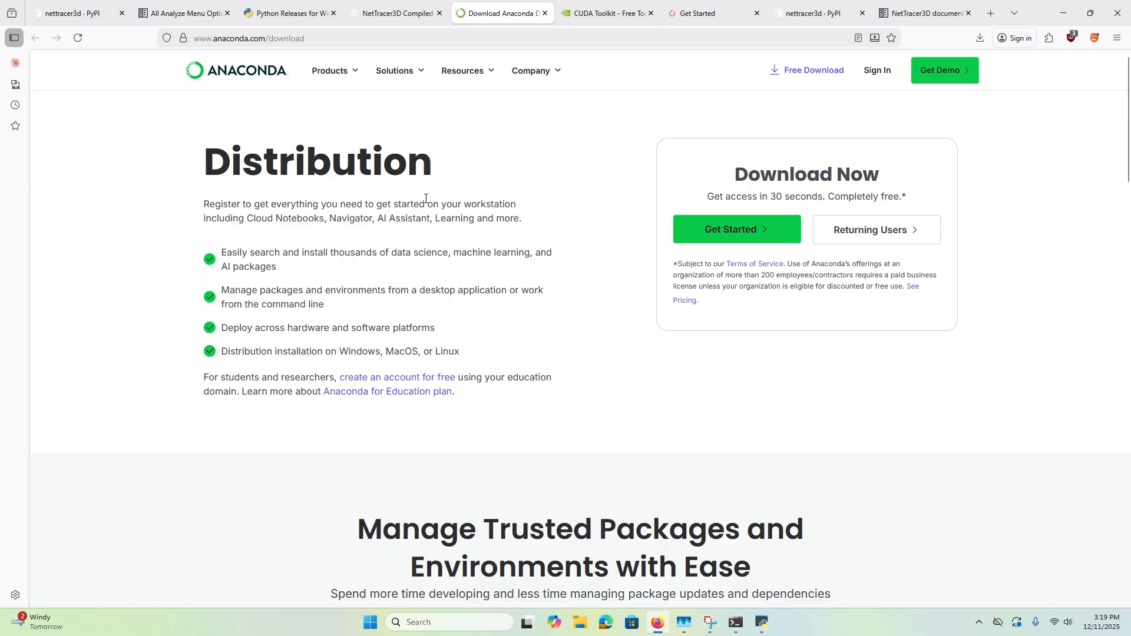
pyautogui.moveTo(246, 163); pyautogui.dragTo(226, 150)
pyautogui.click(226, 151)
# Step: Look over the NVIDIA CUDA Toolkit page, briefly bringing up the command prompt in front of it
pyautogui.click(581, 16)
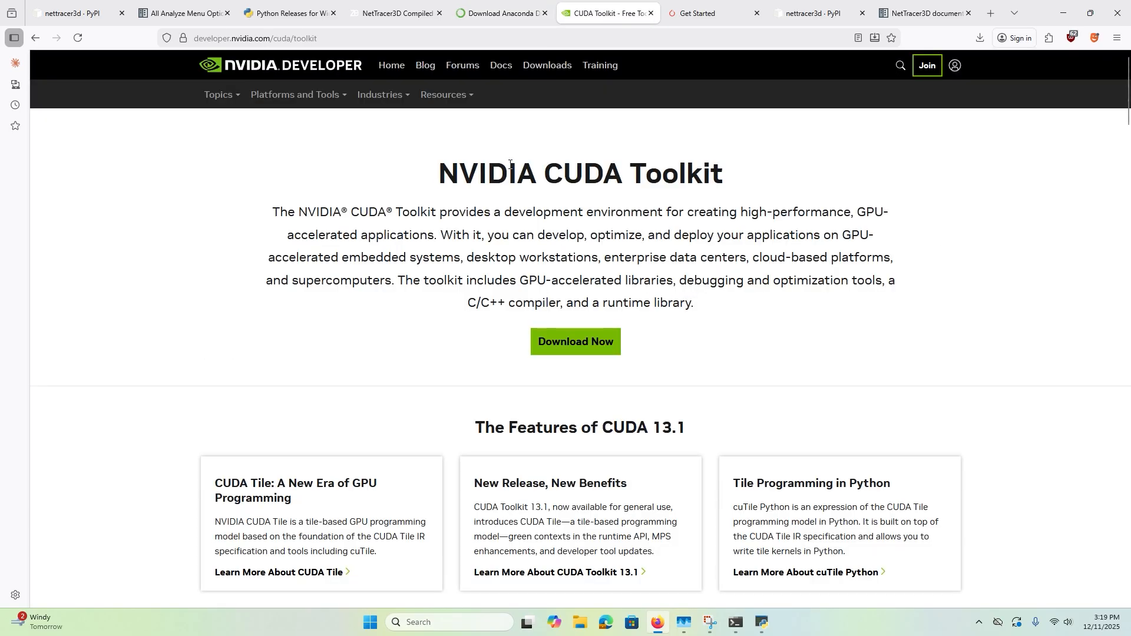
pyautogui.scroll(-8, 510, 165)
pyautogui.scroll(7, 487, 220)
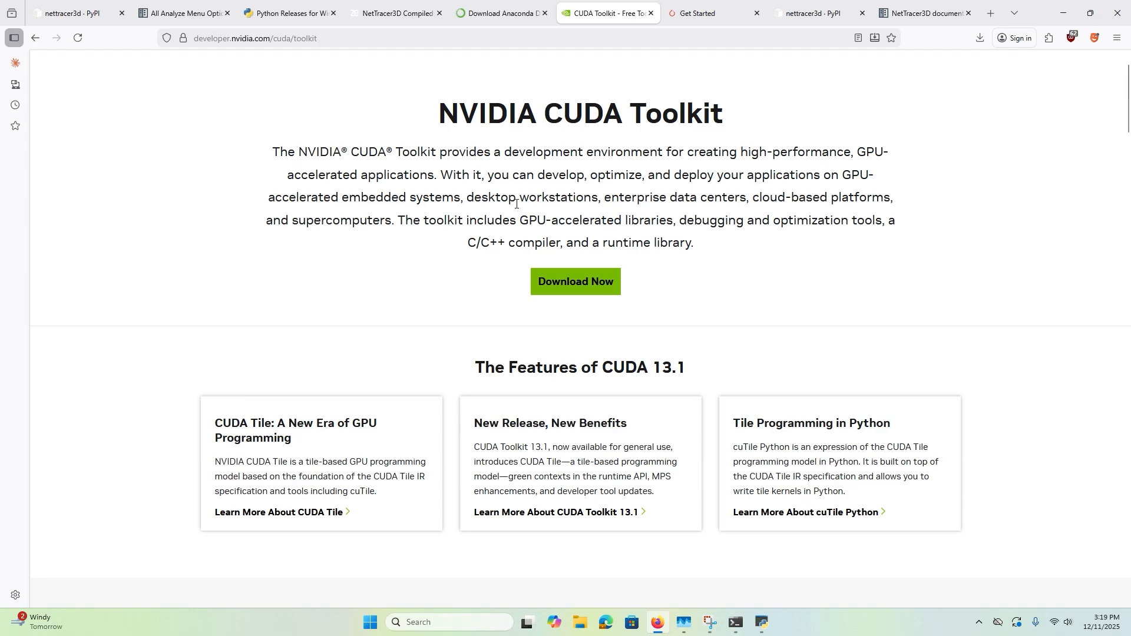
pyautogui.scroll(1, 516, 204)
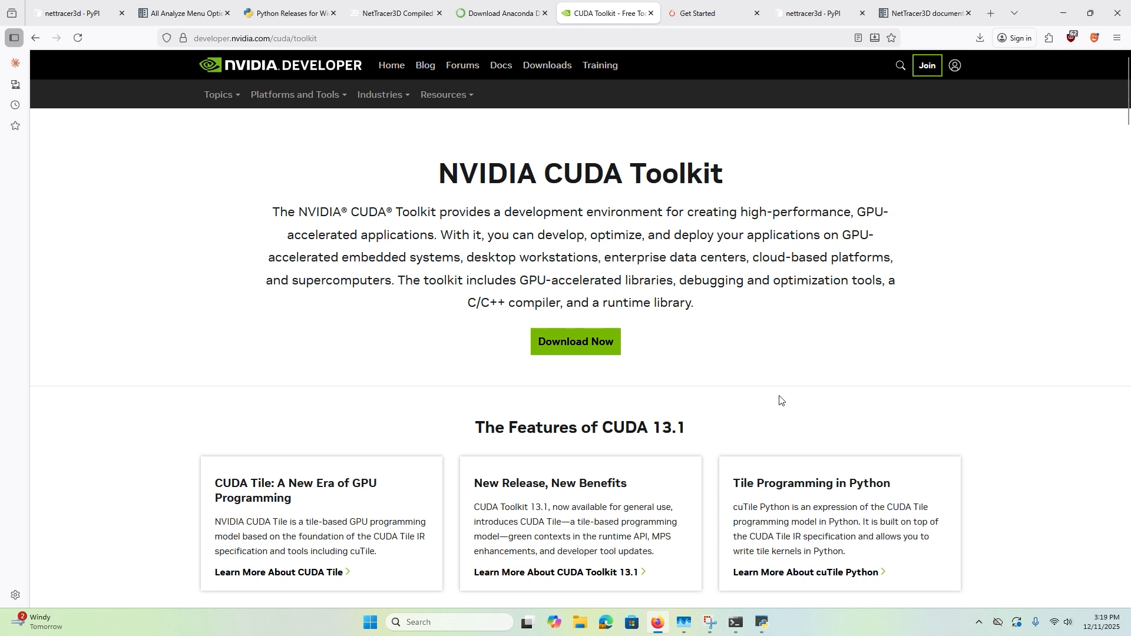
pyautogui.click(736, 626)
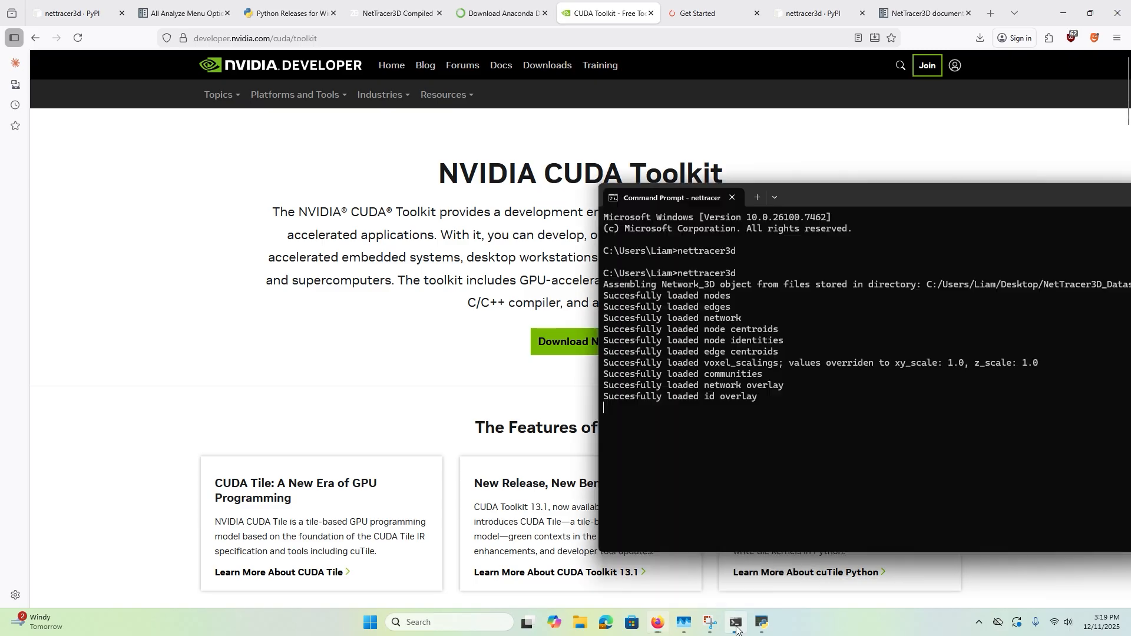
pyautogui.click(736, 627)
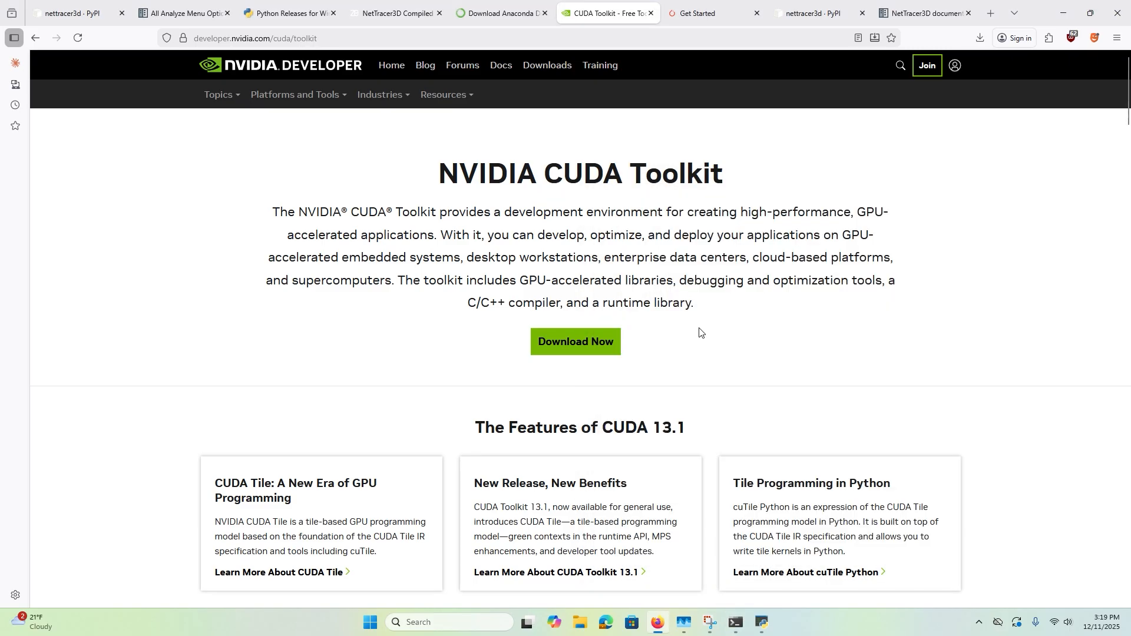
# Step: Open the CUDA Toolkit downloads and choose Windows, x86_64, version 11 and the exe (local) installer
pyautogui.click(575, 342)
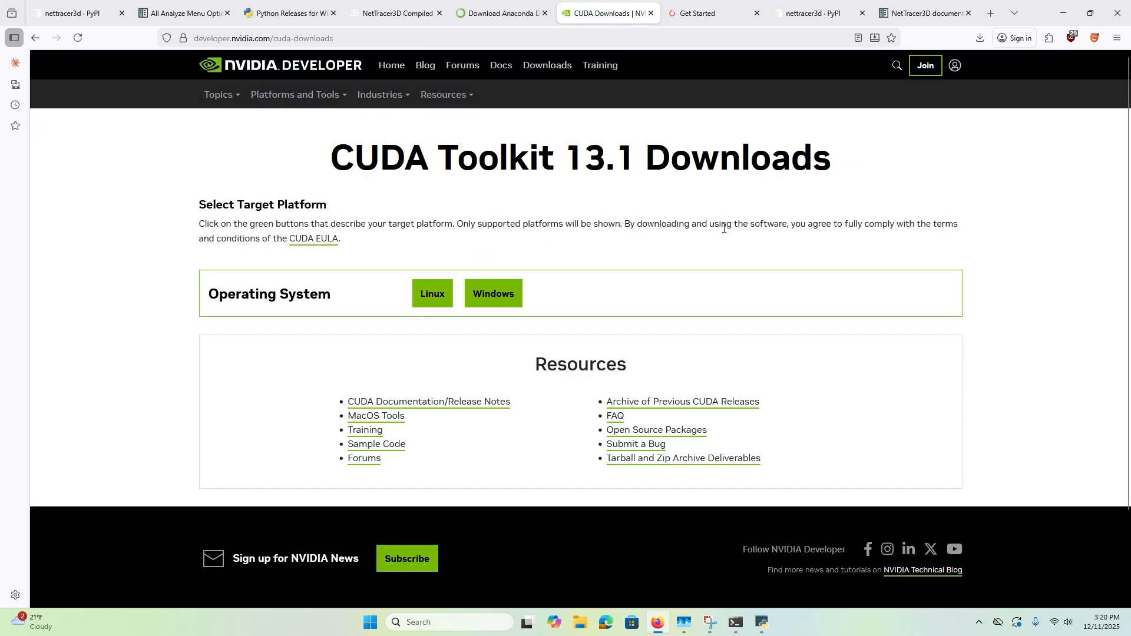
pyautogui.click(505, 294)
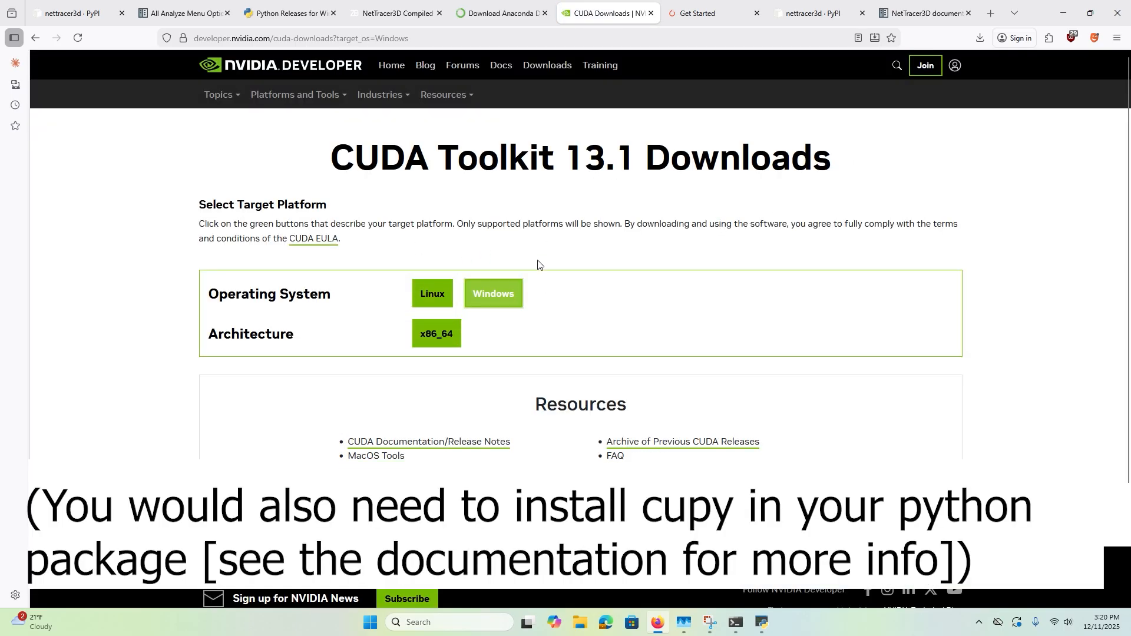
pyautogui.click(420, 340)
pyautogui.scroll(-1, 471, 324)
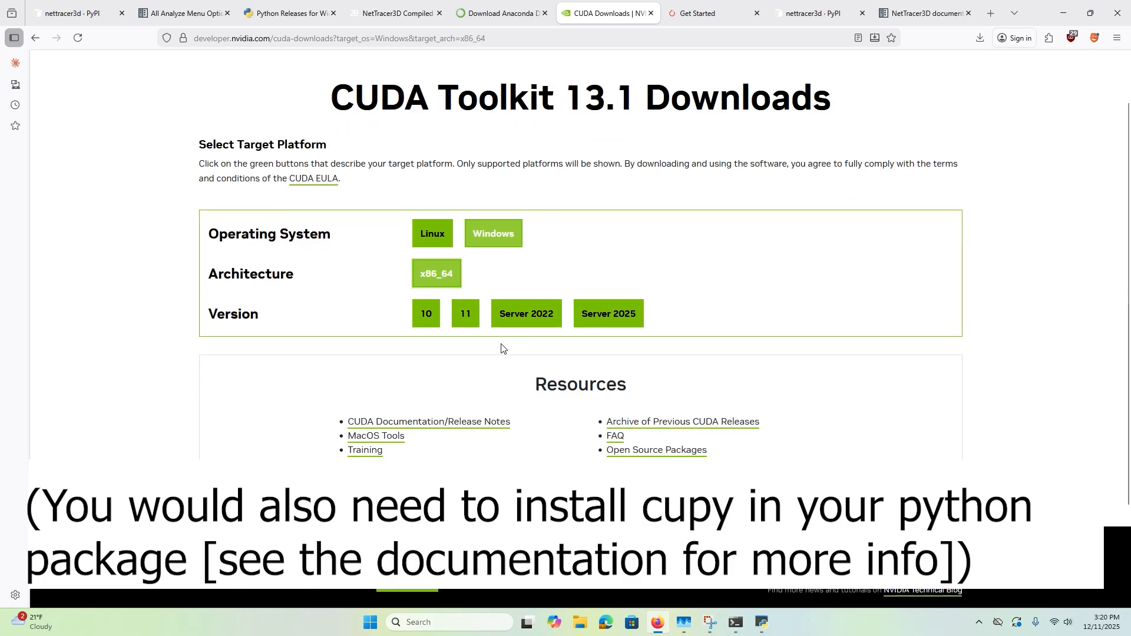
pyautogui.click(465, 313)
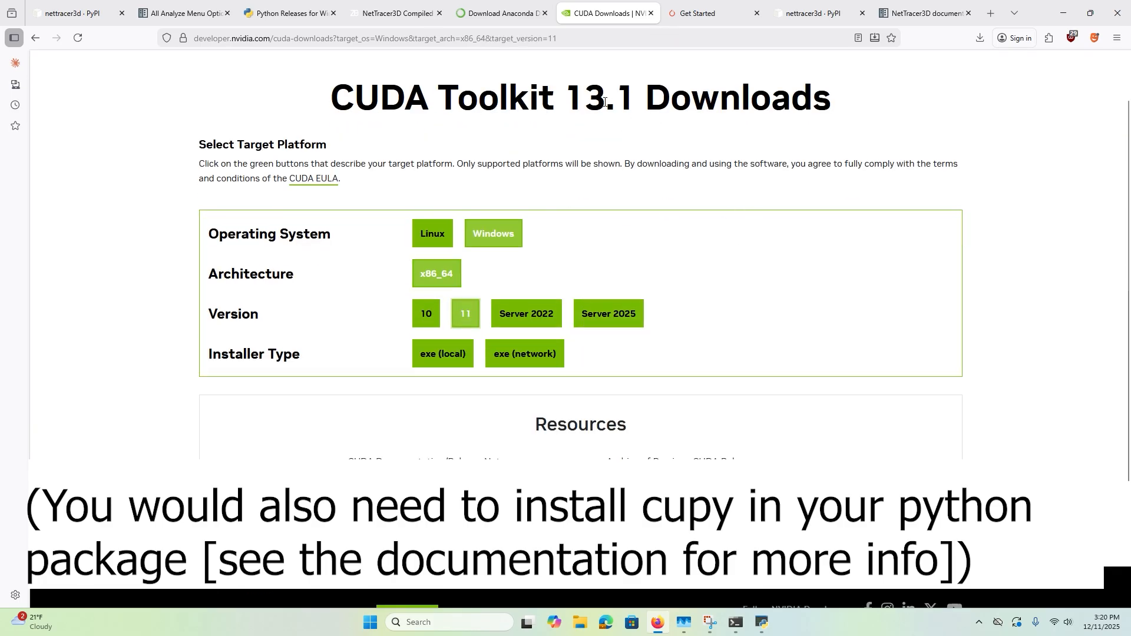
pyautogui.click(452, 353)
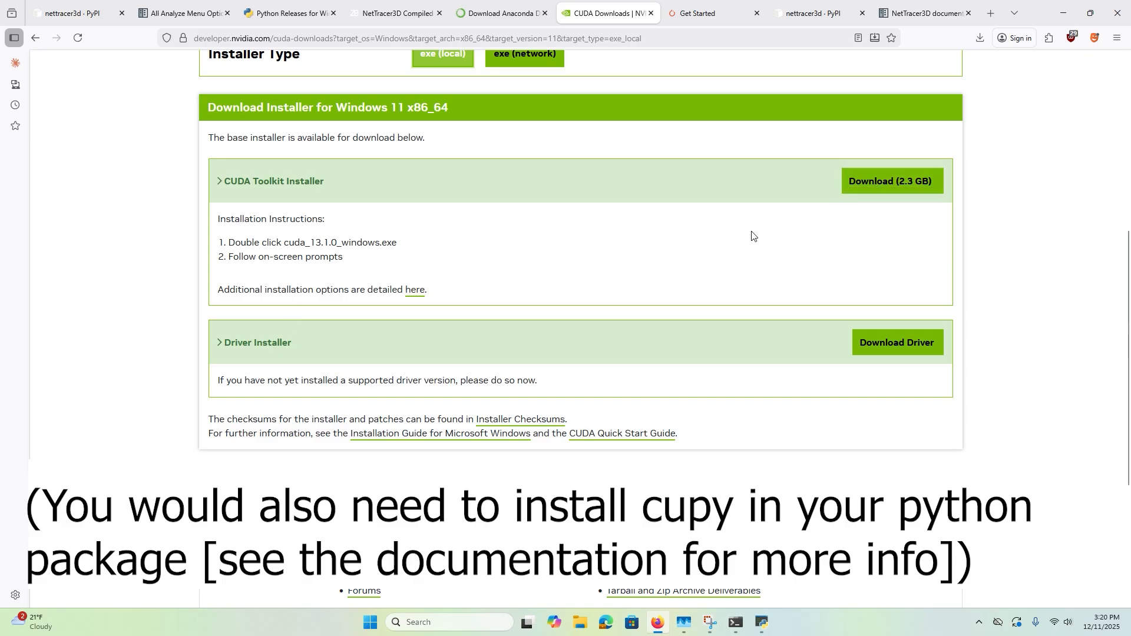
# Step: Switch to the PyTorch Get Started page, highlight its title and introduction, and clear the highlight
pyautogui.scroll(5, 752, 235)
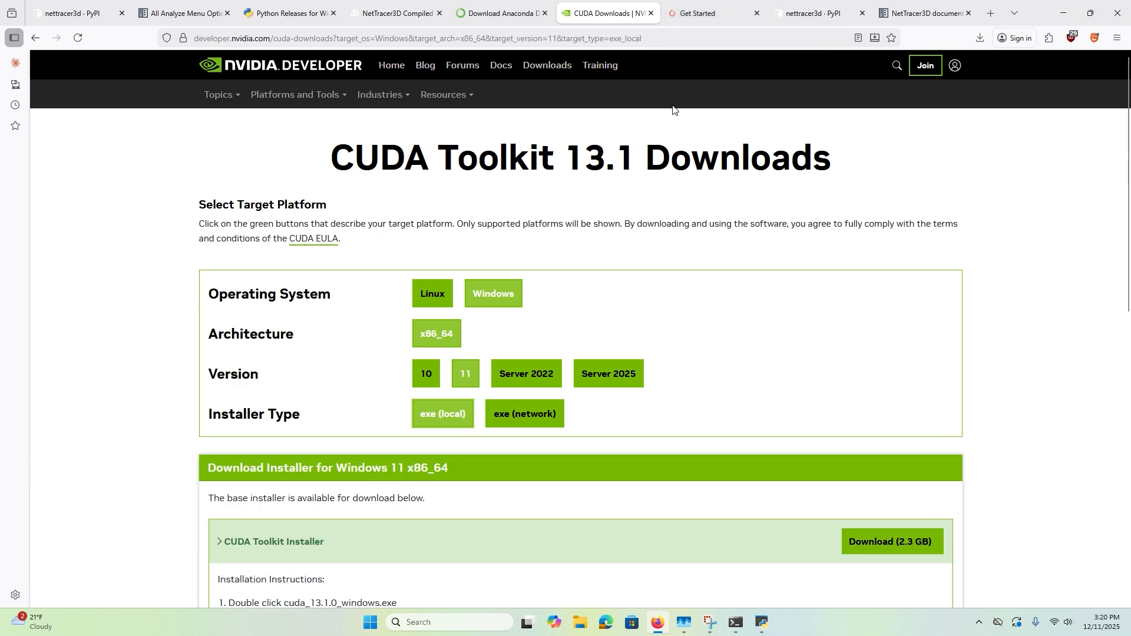
pyautogui.click(712, 19)
pyautogui.scroll(3, 678, 246)
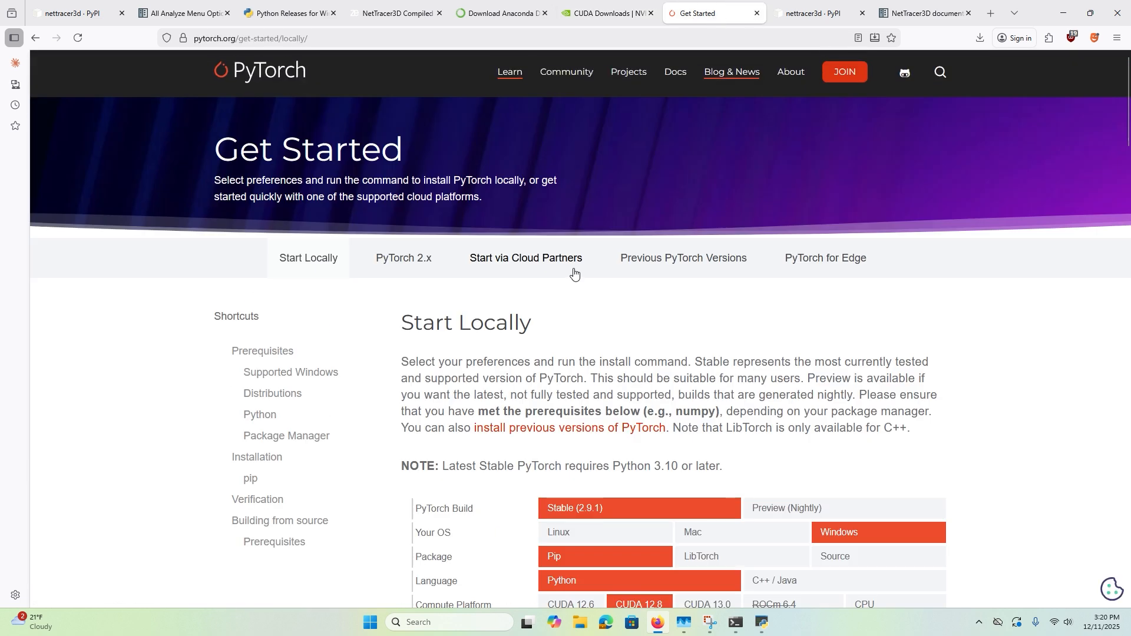
pyautogui.moveTo(239, 72); pyautogui.dragTo(170, 85)
pyautogui.click(235, 153)
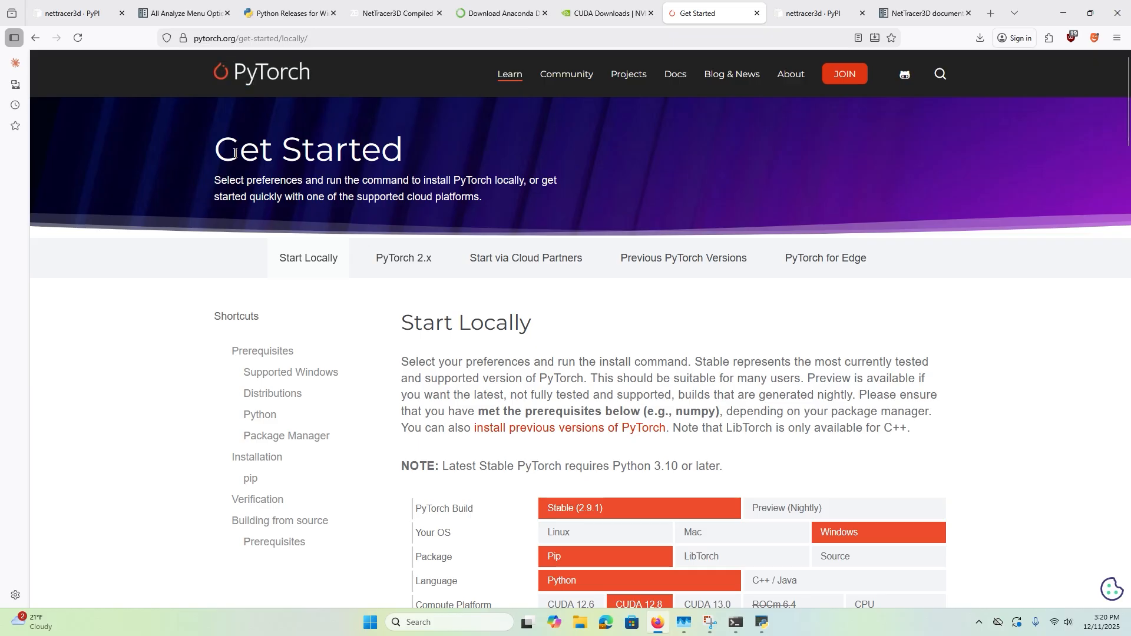
pyautogui.moveTo(225, 152); pyautogui.dragTo(139, 162)
pyautogui.click(538, 204)
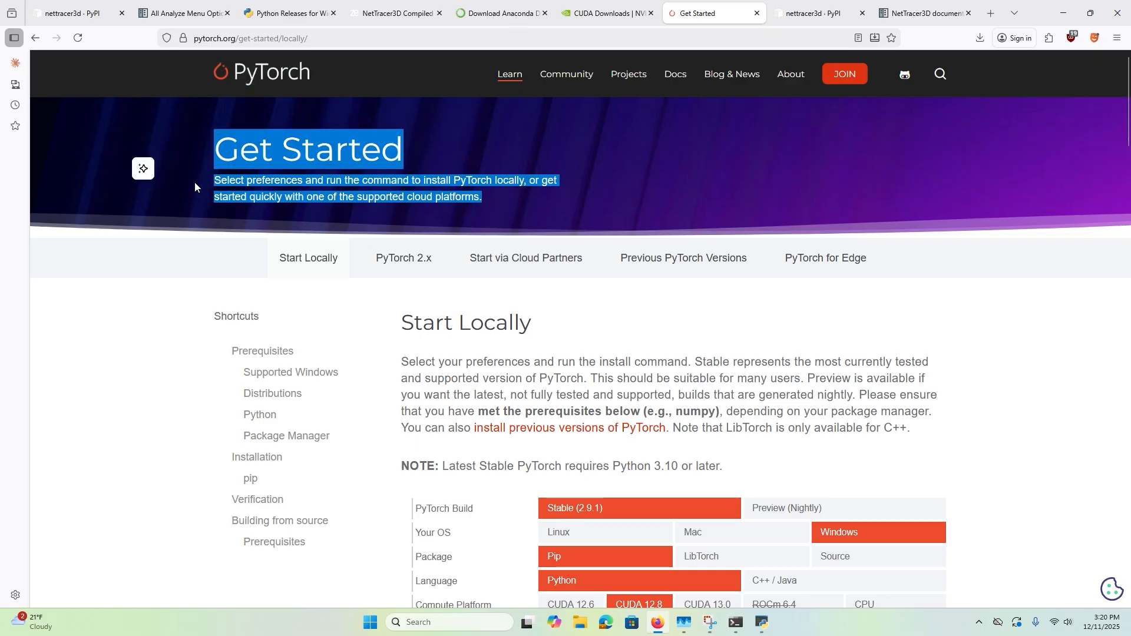
# Step: Look over the Start Locally section and its PyTorch install options, highlighting passages and clearing the highlights
pyautogui.scroll(-4, 442, 357)
pyautogui.moveTo(495, 377); pyautogui.dragTo(705, 349)
pyautogui.scroll(2, 613, 356)
pyautogui.click(542, 350)
pyautogui.click(742, 350)
pyautogui.scroll(-1, 841, 350)
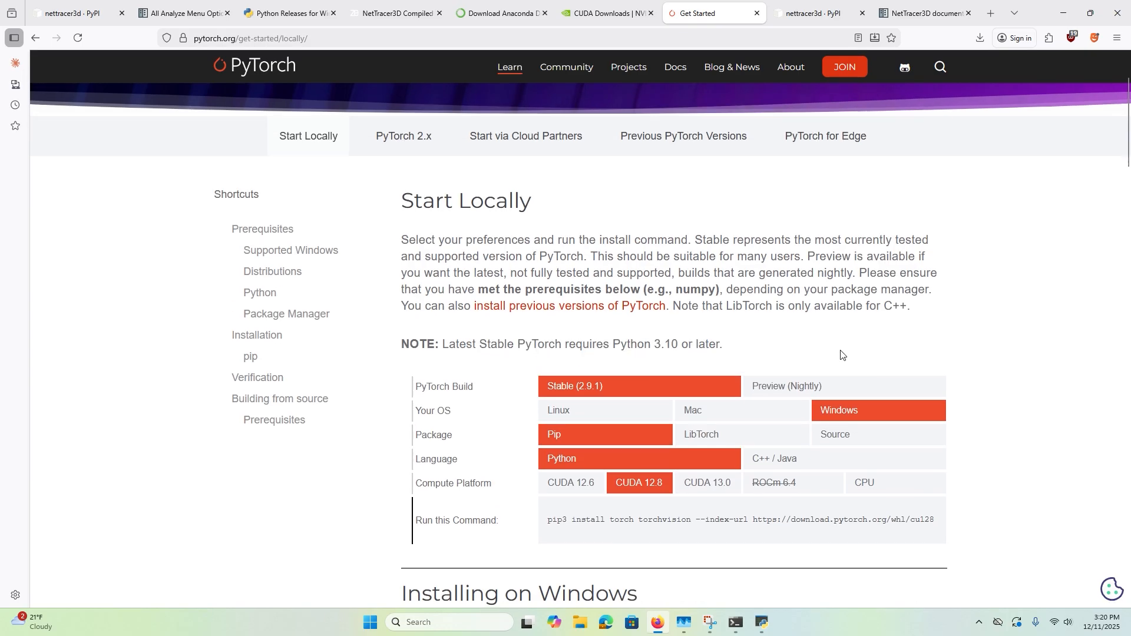
pyautogui.scroll(-1, 841, 354)
pyautogui.moveTo(766, 230); pyautogui.dragTo(730, 344)
pyautogui.click(802, 352)
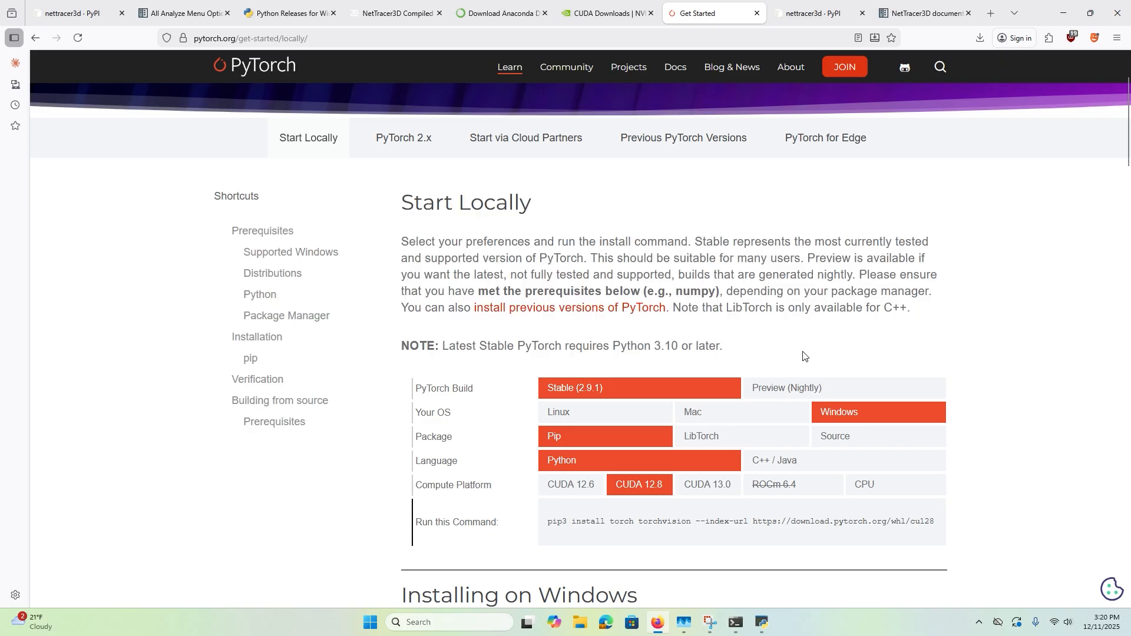
# Step: Highlight the pip3 install torch torchvision command for CUDA 12.8, and briefly bring up the command prompt in front of the PyTorch page
pyautogui.scroll(-3, 765, 335)
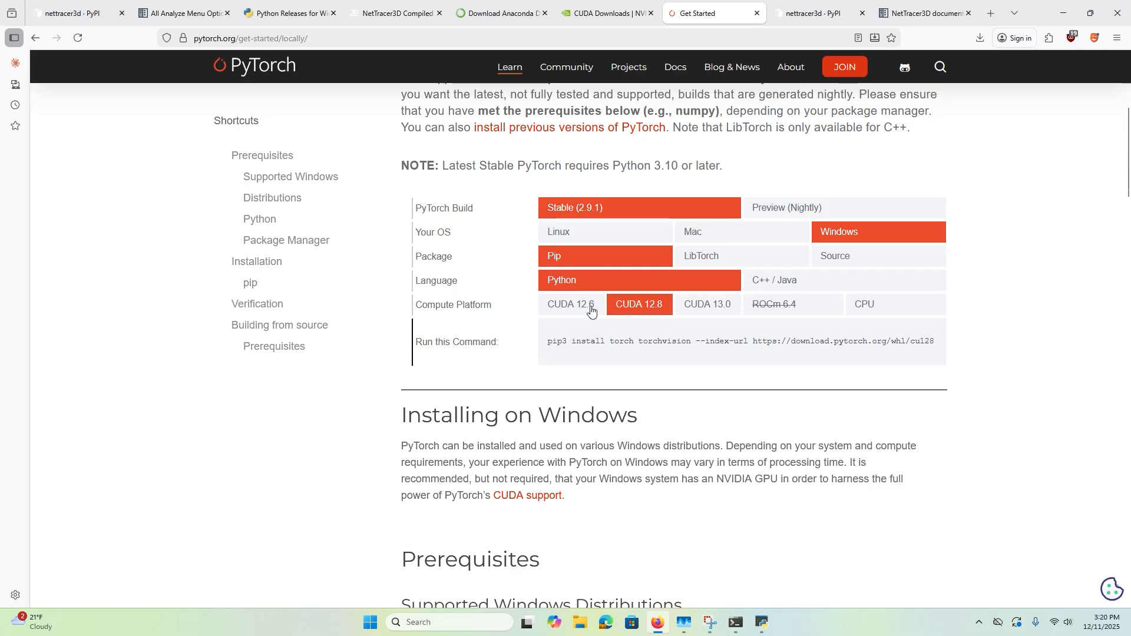
pyautogui.moveTo(545, 343); pyautogui.dragTo(1010, 330)
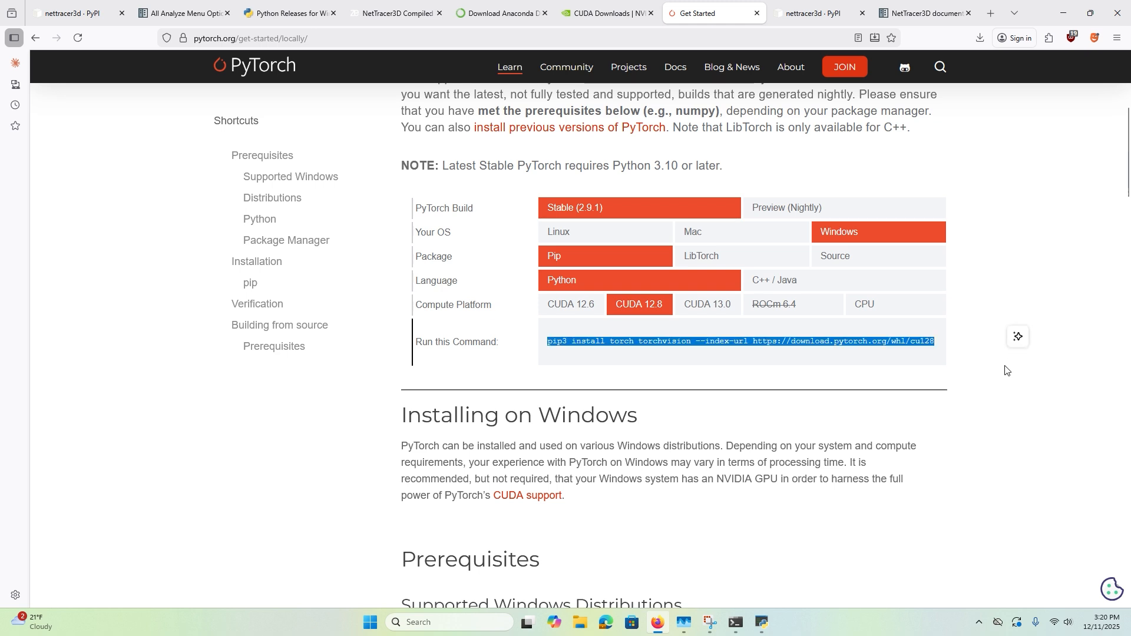
pyautogui.click(735, 624)
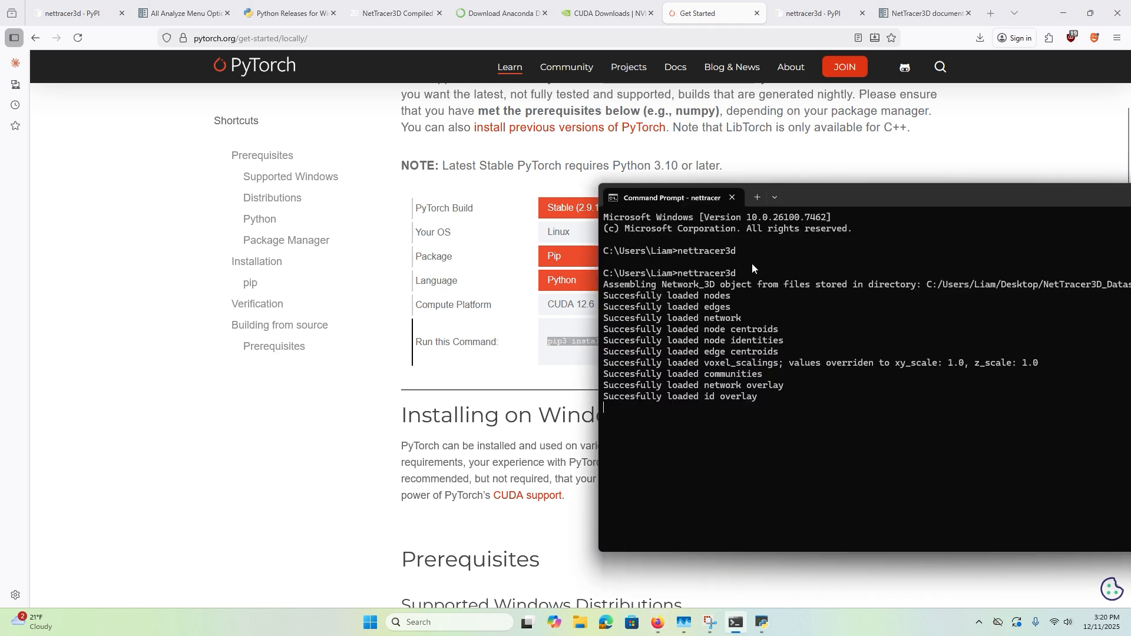
pyautogui.moveTo(908, 151); pyautogui.dragTo(893, 130)
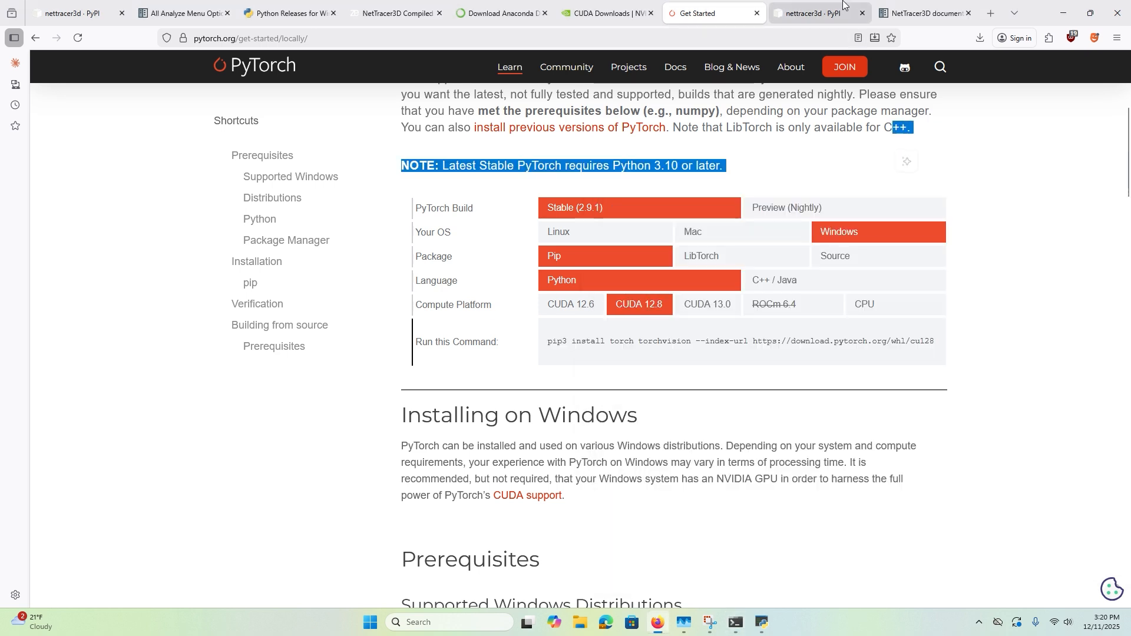